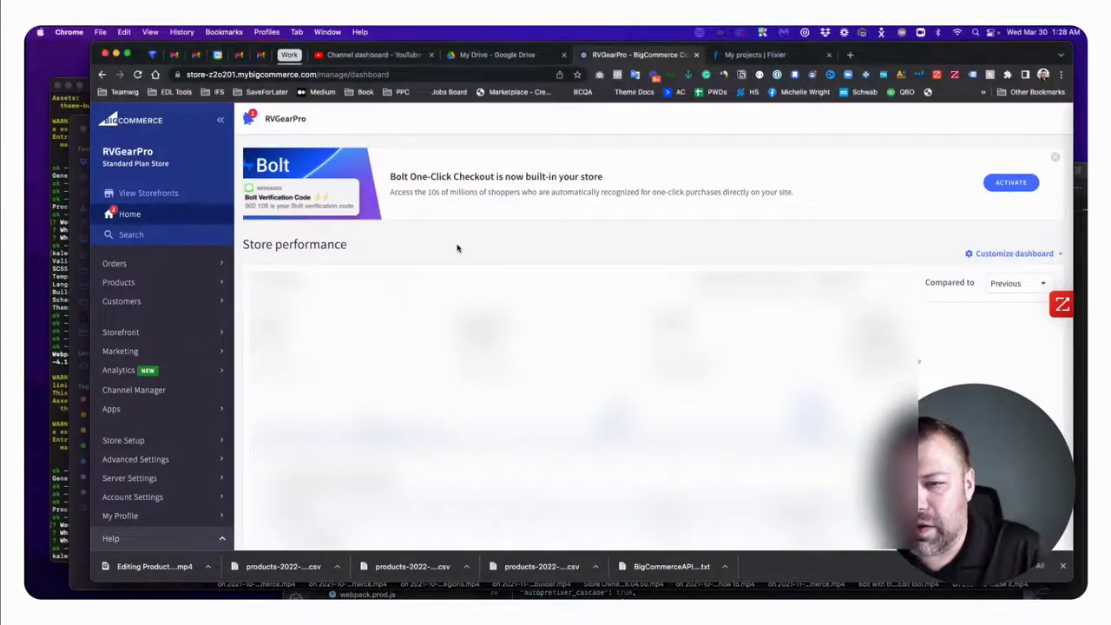
# - Open the product "Test Test | Just a Test" for editing and go to its custom fields
pyautogui.click(179, 288)
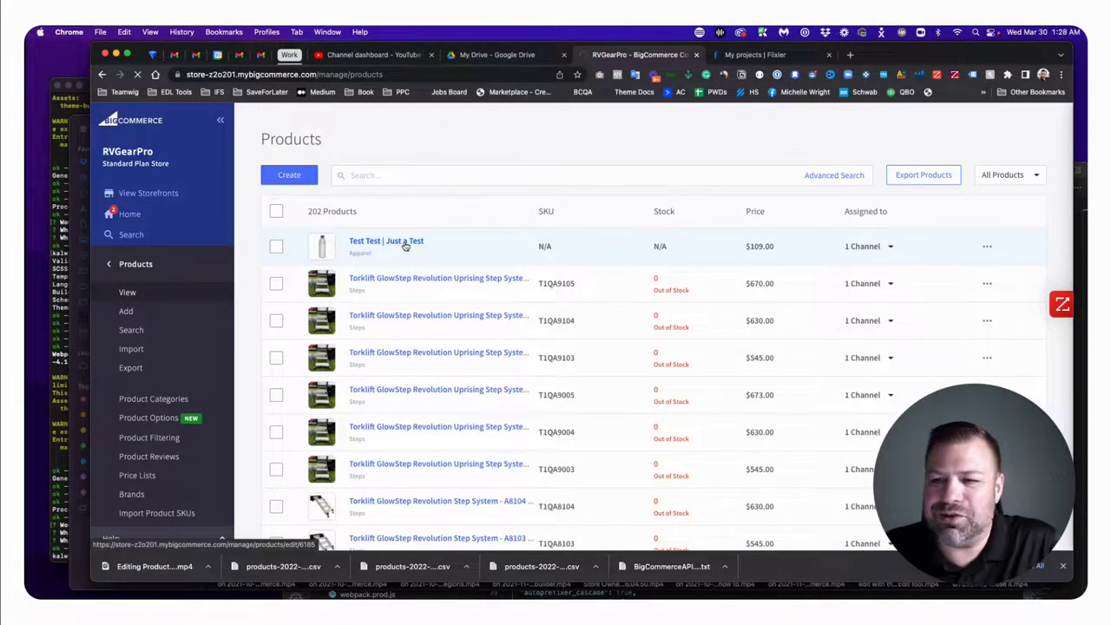
pyautogui.click(404, 247)
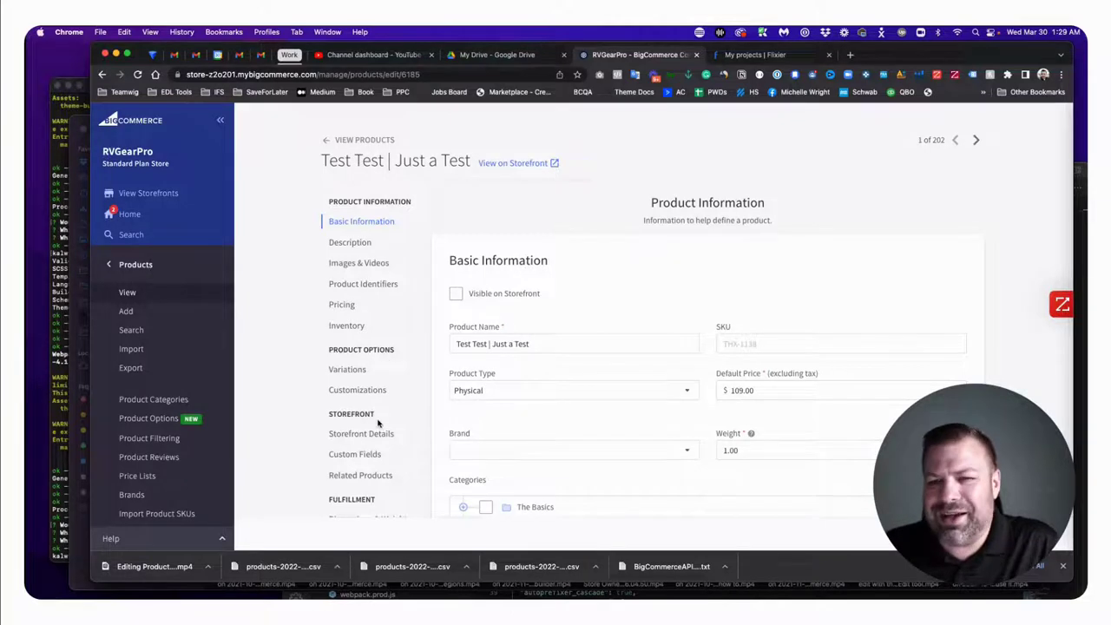
pyautogui.click(368, 453)
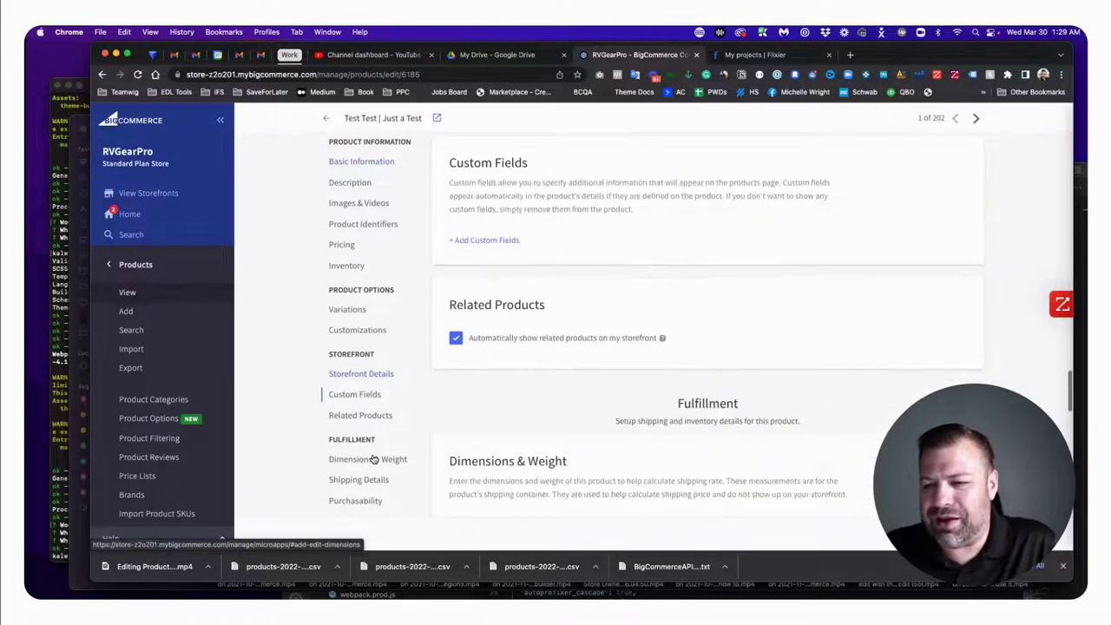
# - Add a custom field named Flux with the value Yes to the product
pyautogui.click(461, 242)
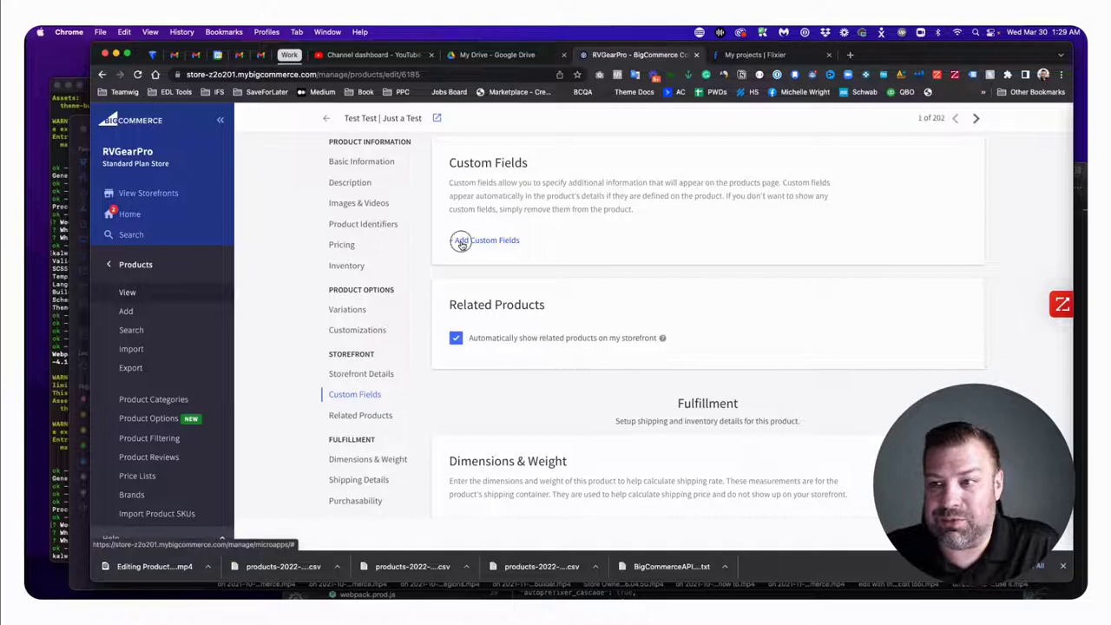
pyautogui.write('F')
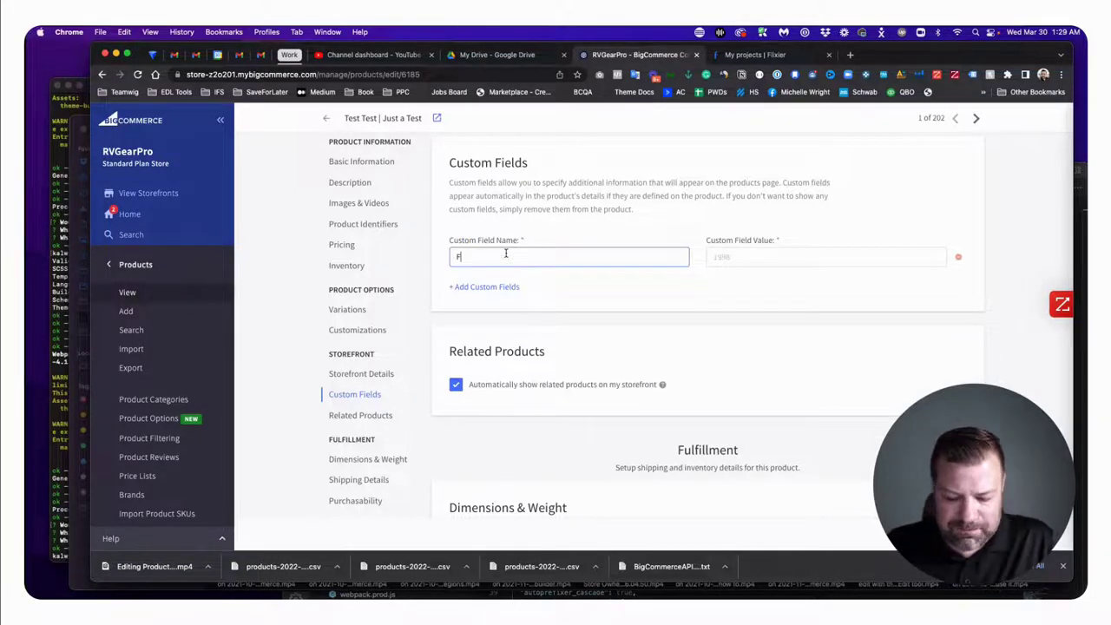
pyautogui.write('lux')
pyautogui.click(721, 262)
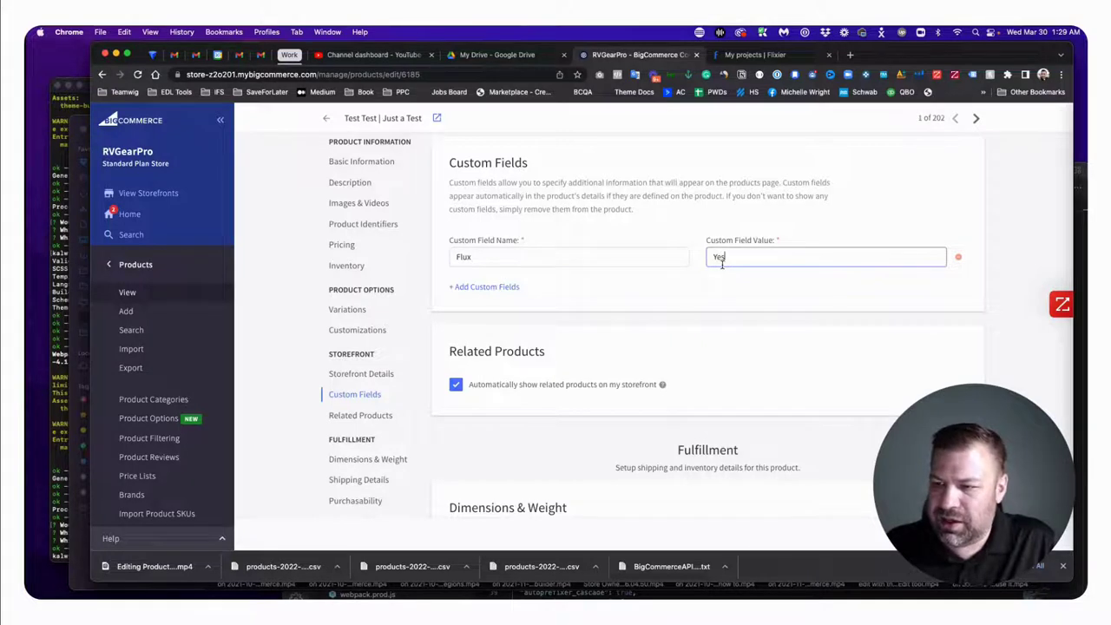
# - Add a second custom field named Material with the value Plastic
pyautogui.click(482, 286)
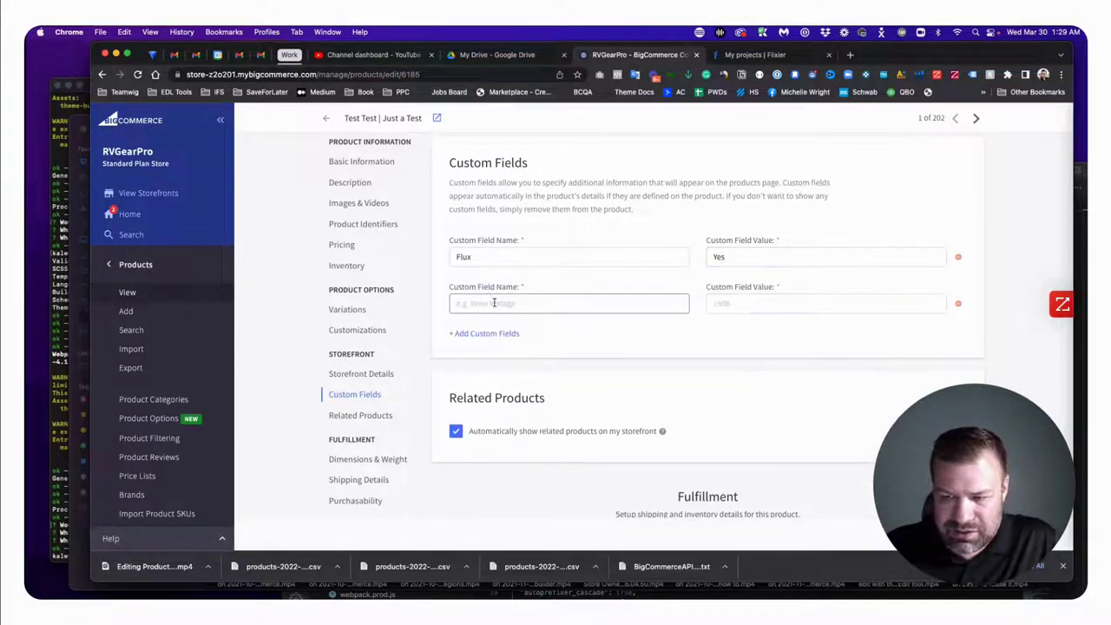
pyautogui.write('Materi')
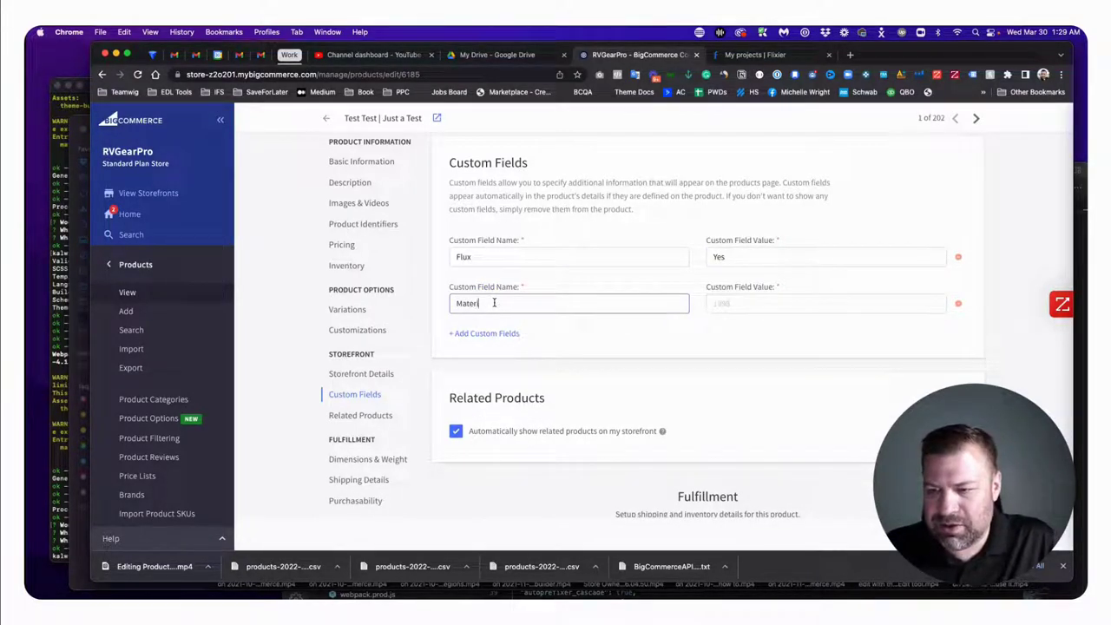
pyautogui.click(748, 303)
pyautogui.write('Plastic')
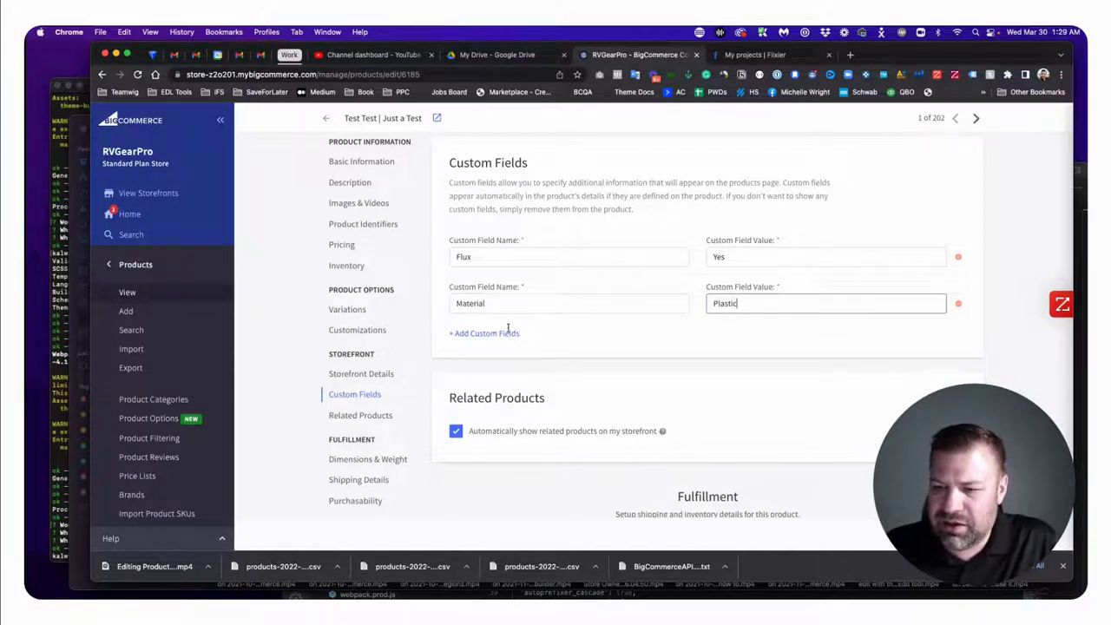
# - Add a third custom field named Material with the value Brass and save the product
pyautogui.click(502, 333)
pyautogui.write('Masterial')
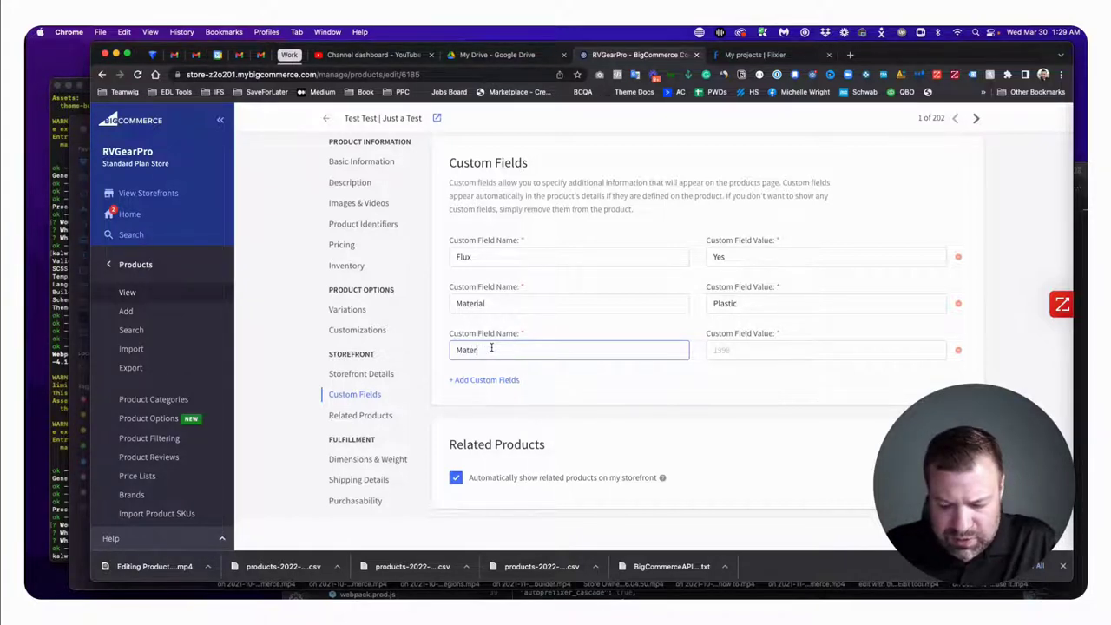
pyautogui.press('Tab')
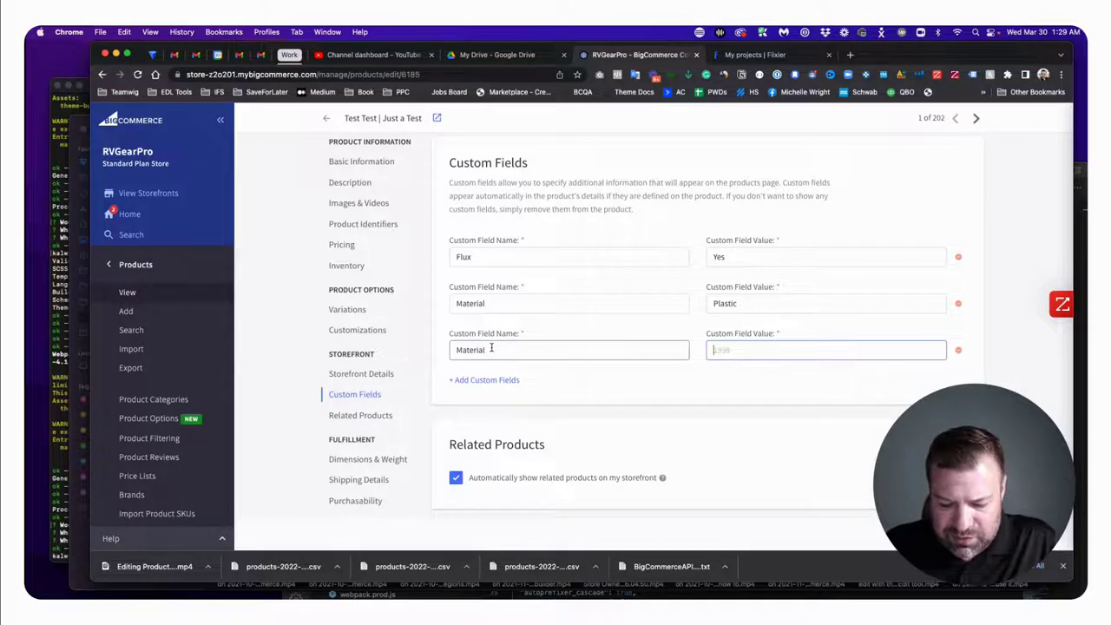
pyautogui.write('Brass')
pyautogui.press('Tab')
pyautogui.scroll(-1, 671, 384)
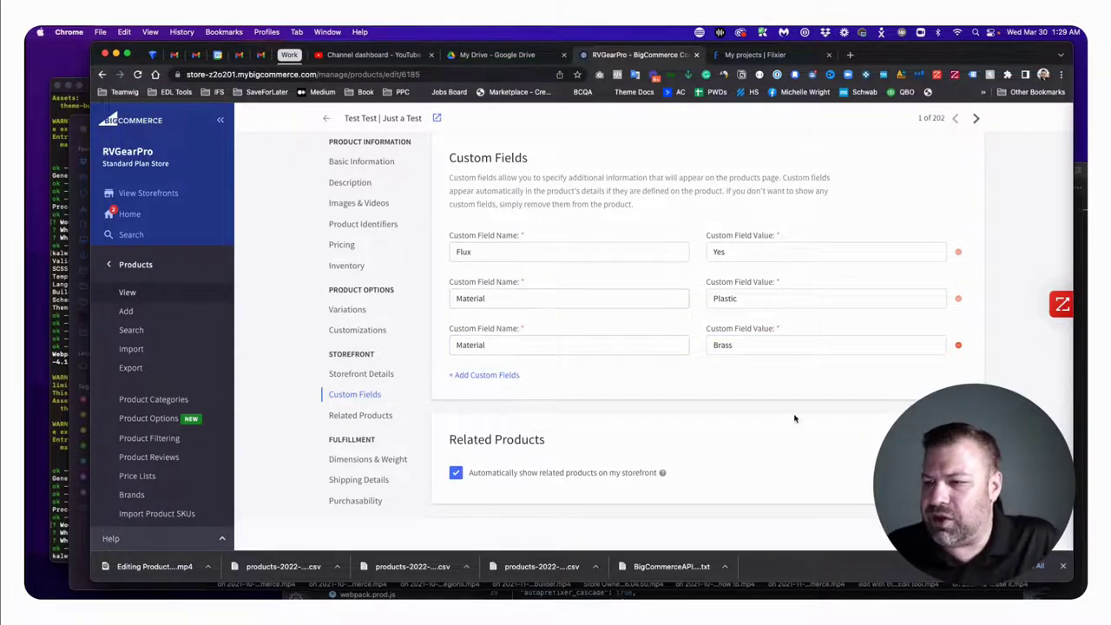
pyautogui.hotkey('ctrl', 's')
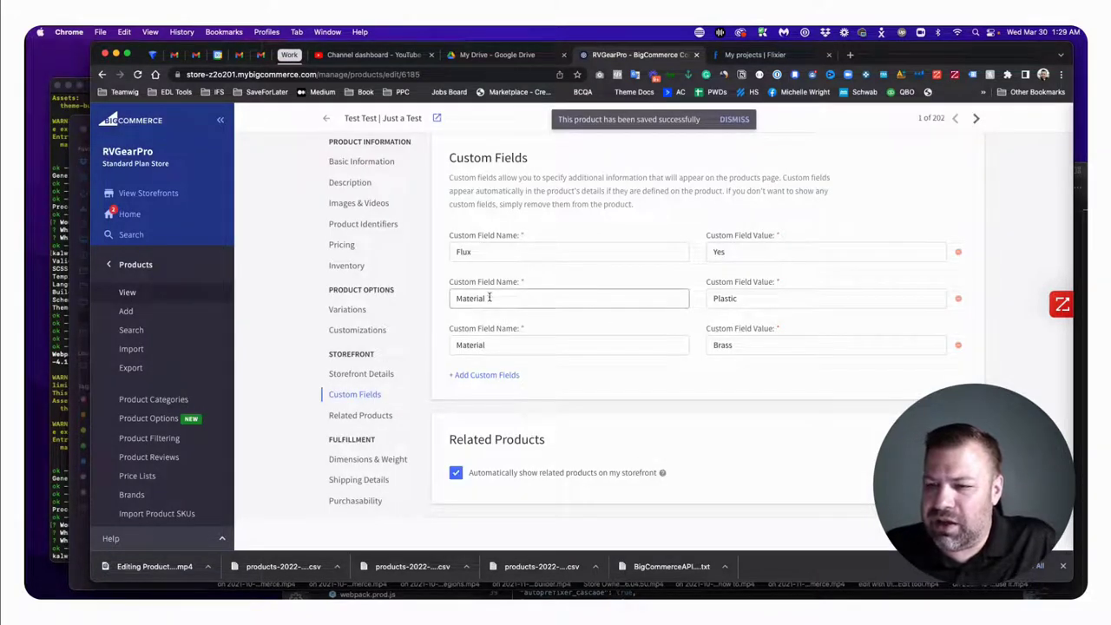
# - Export the products to a CSV file with the Bulk Edit template and download the file
pyautogui.click(141, 369)
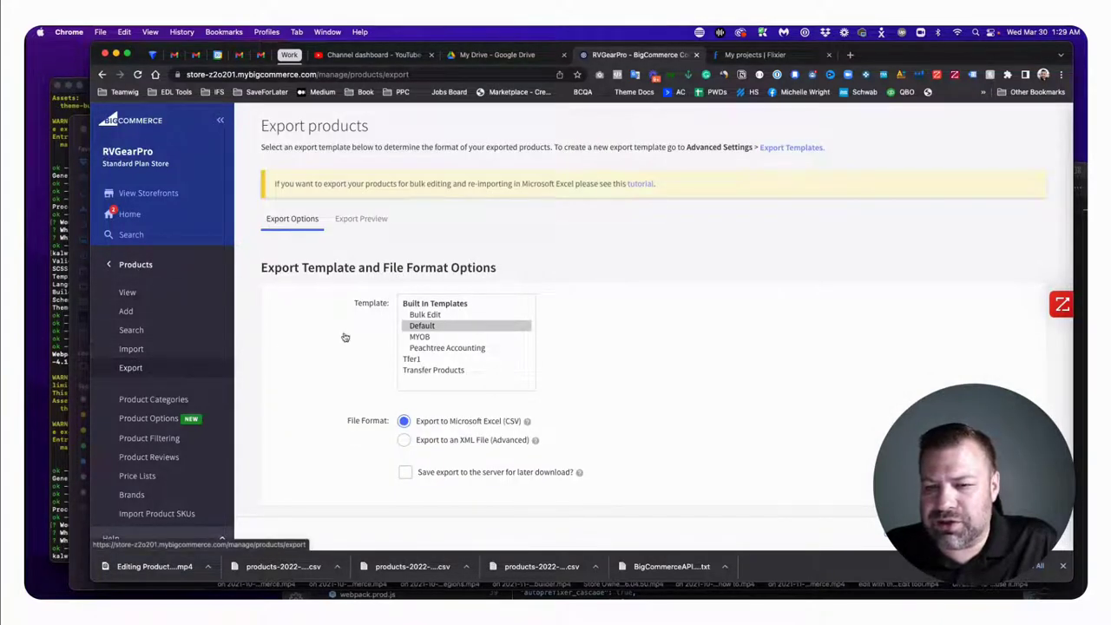
pyautogui.click(427, 315)
pyautogui.click(998, 529)
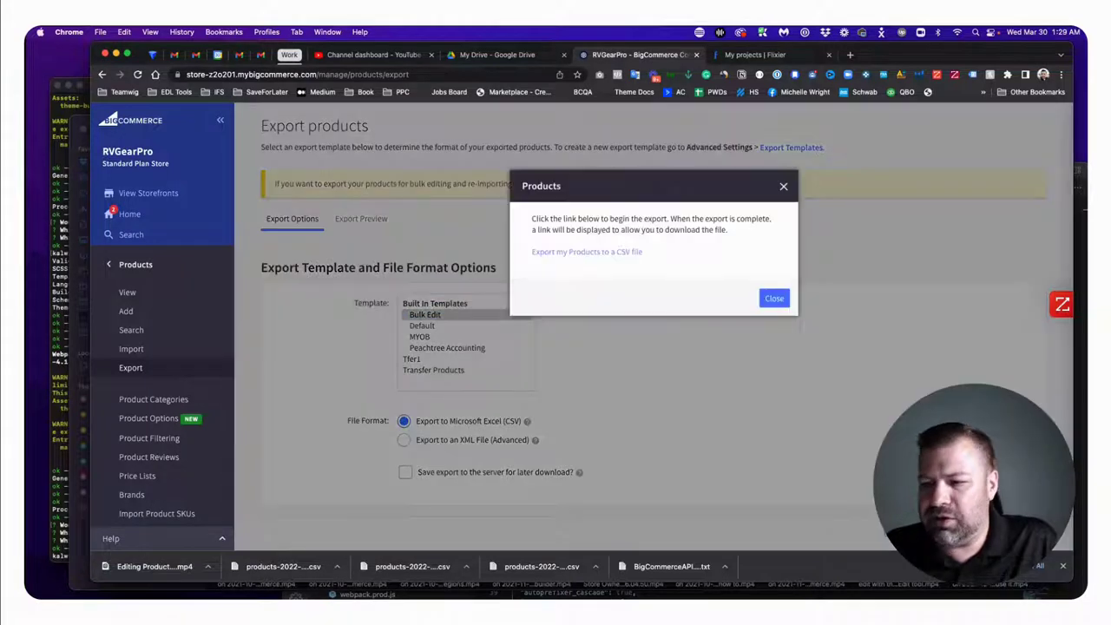
pyautogui.click(622, 252)
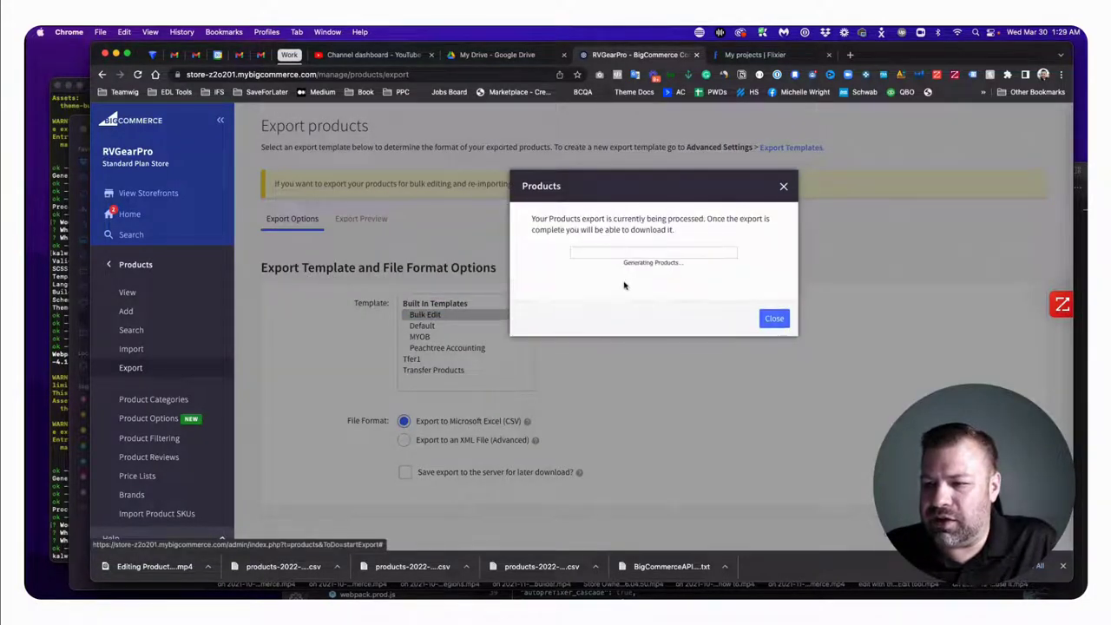
pyautogui.click(587, 242)
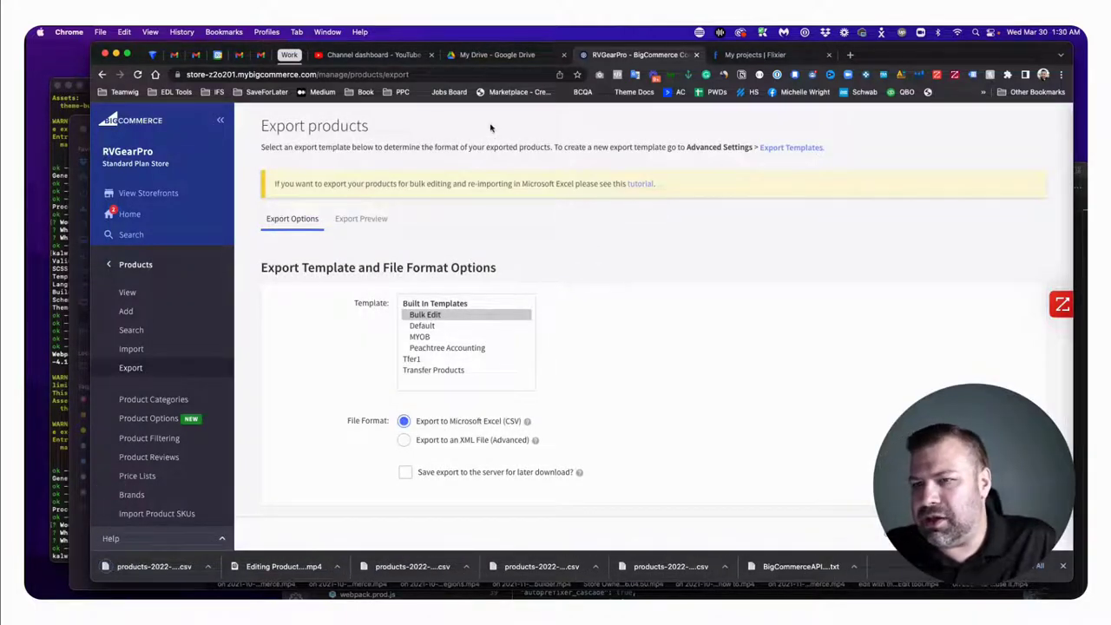
# - Upload the exported products CSV to My Drive in Google Drive and open it as a spreadsheet
pyautogui.click(491, 57)
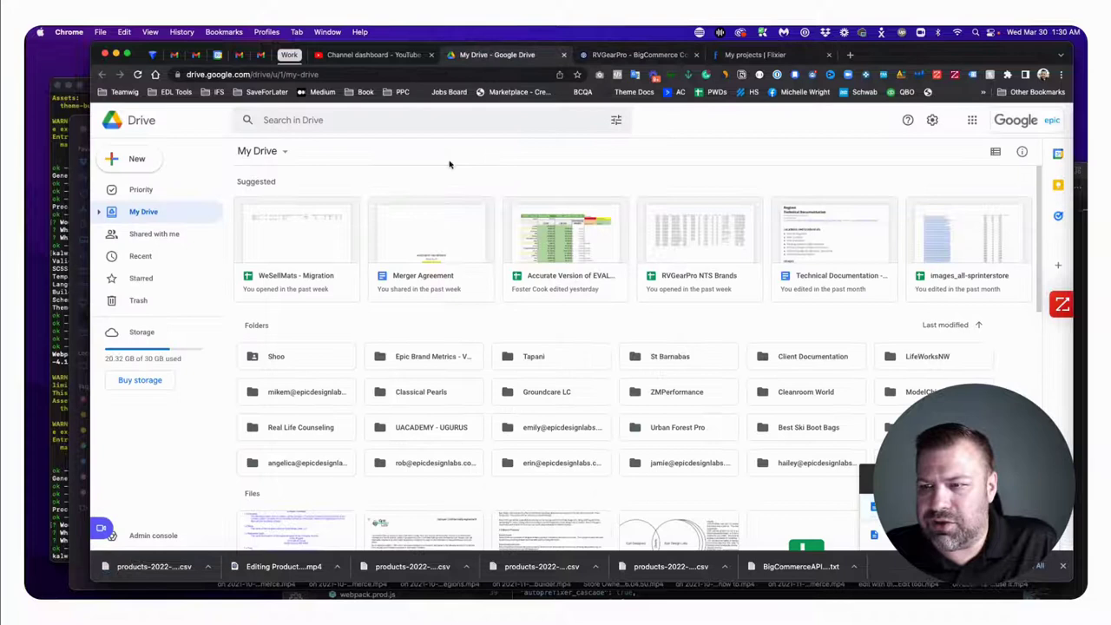
pyautogui.moveTo(195, 565); pyautogui.dragTo(454, 324)
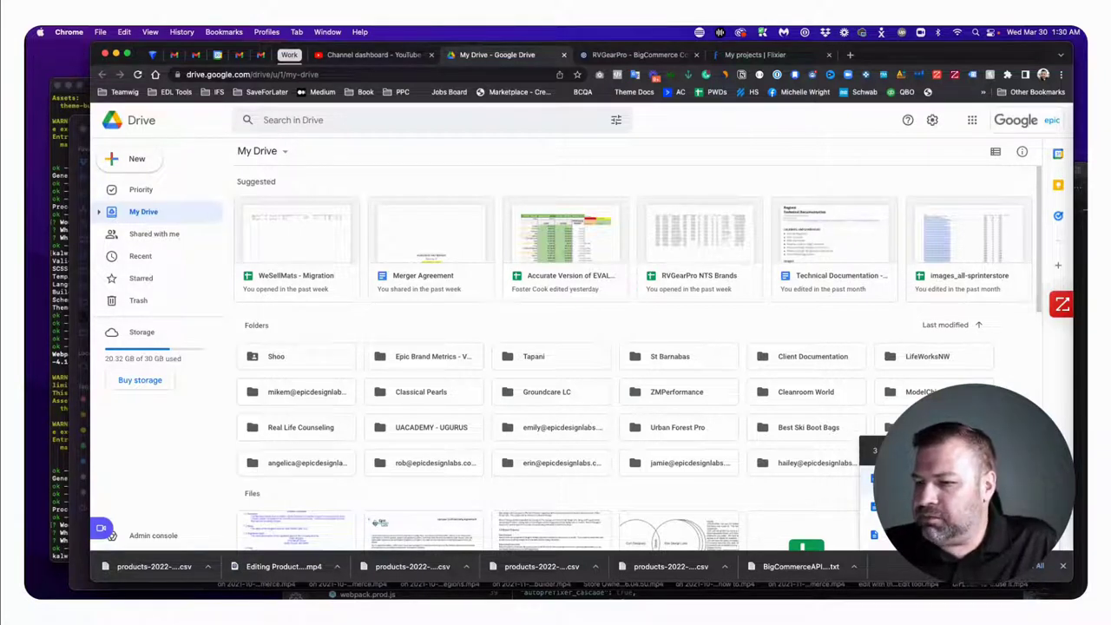
pyautogui.click(872, 508)
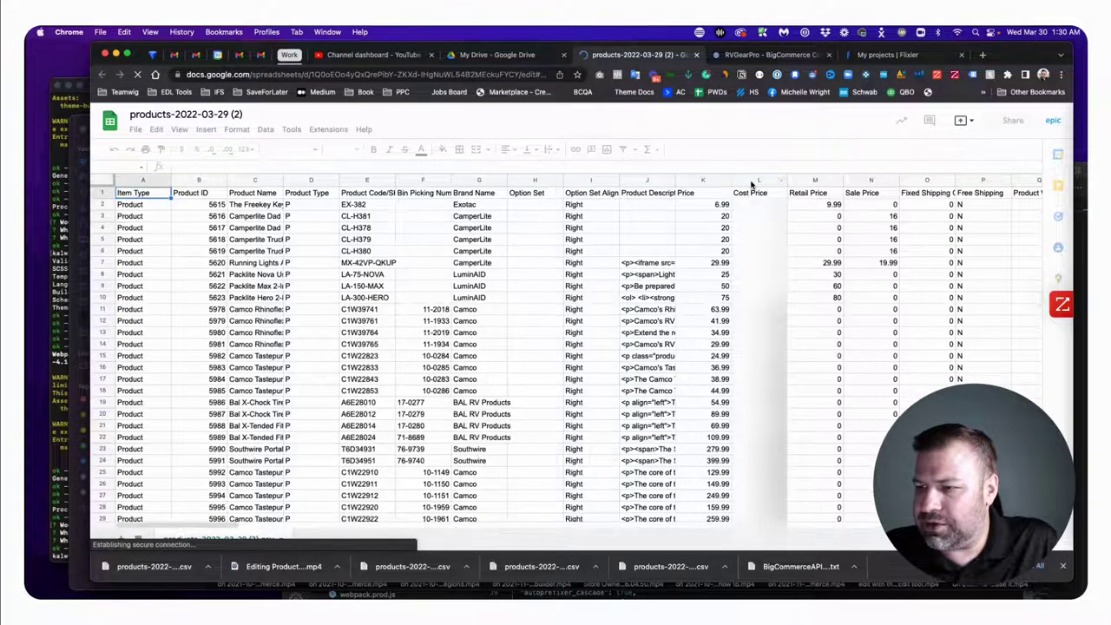
# - Hide the Cost Price column and freeze the header row of the products sheet
pyautogui.rightClick(751, 183)
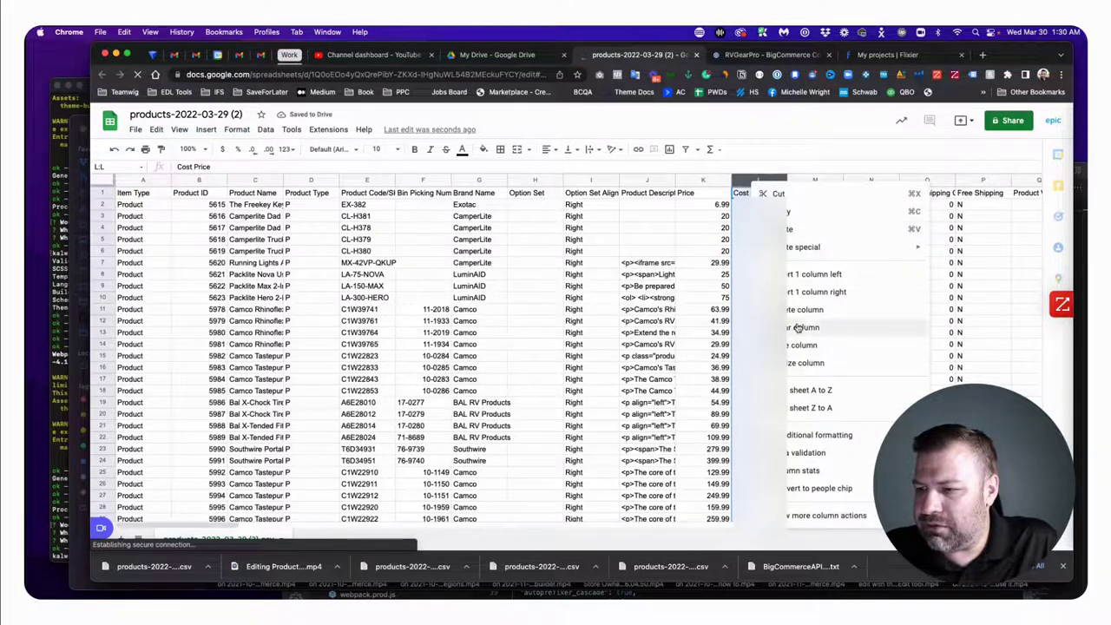
pyautogui.click(793, 344)
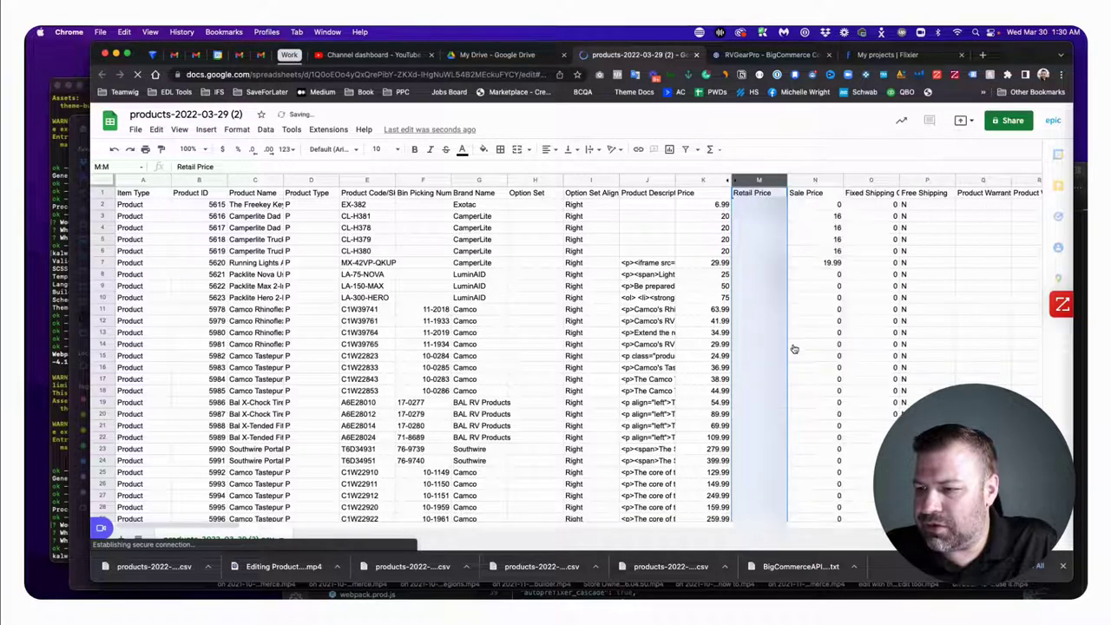
pyautogui.click(101, 192)
pyautogui.click(179, 130)
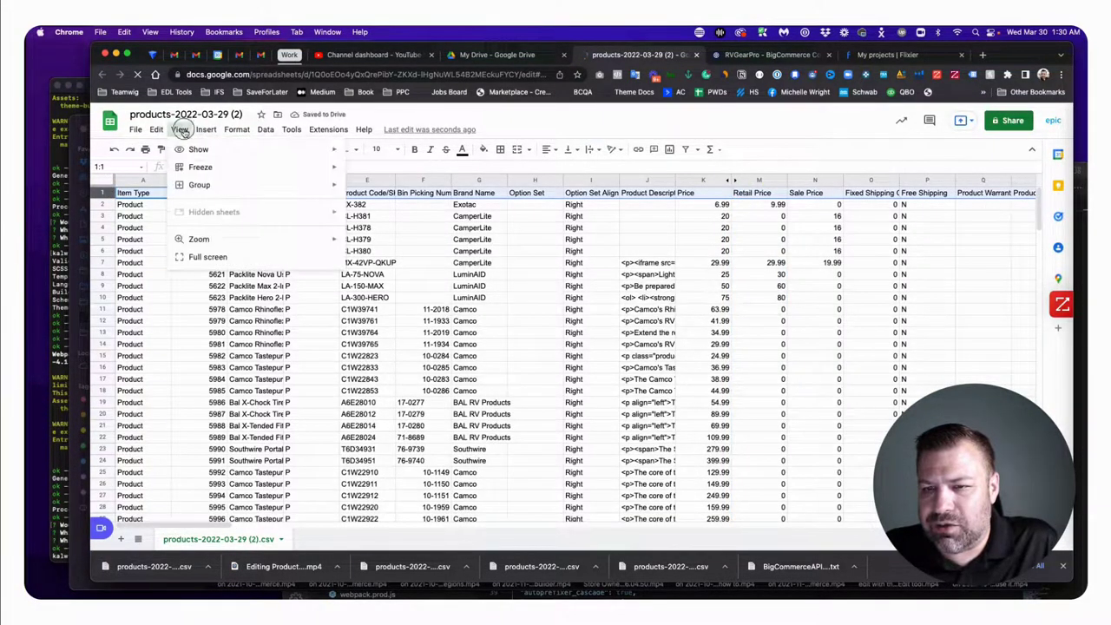
pyautogui.moveTo(196, 167)
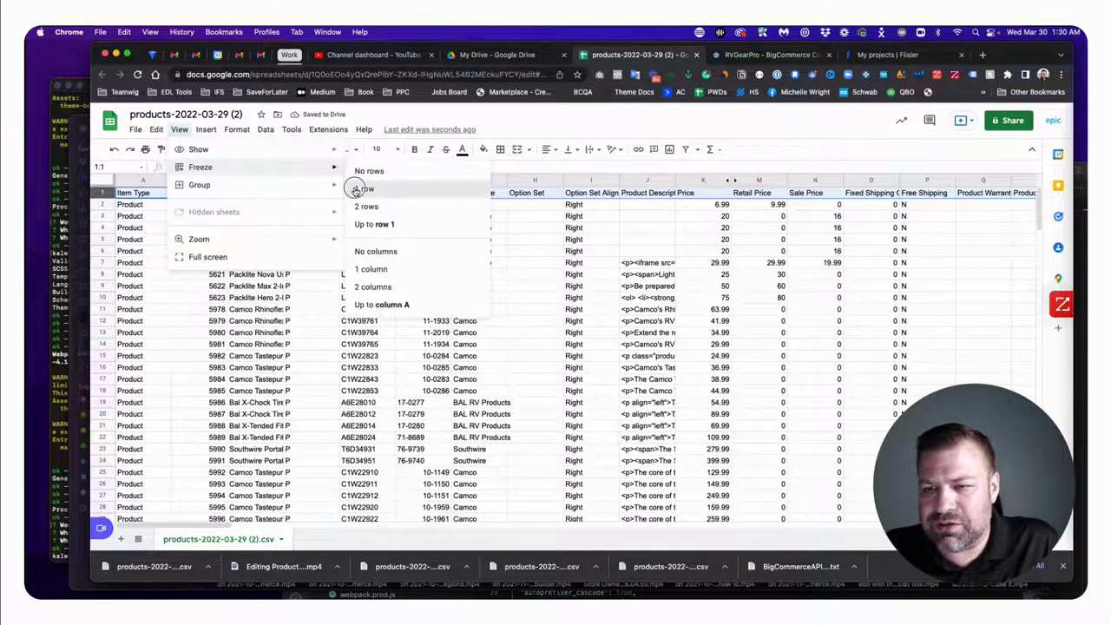
pyautogui.click(364, 188)
pyautogui.scroll(-5, 186, 214)
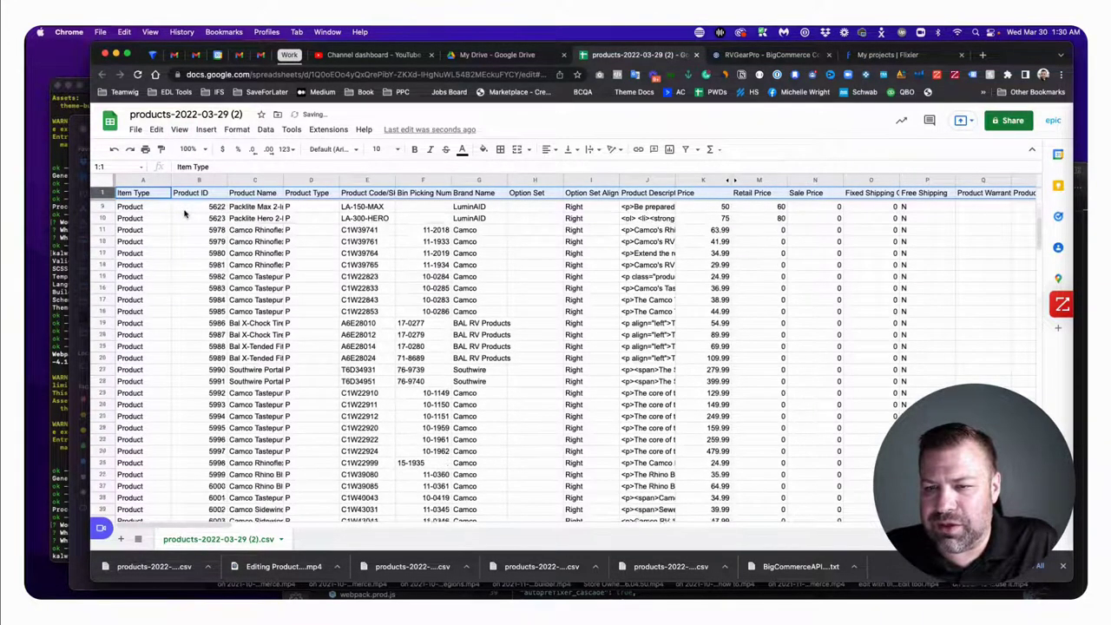
pyautogui.scroll(5, 184, 214)
# - Search the sheet for "test test" and select the test product's row
pyautogui.press('super+f')
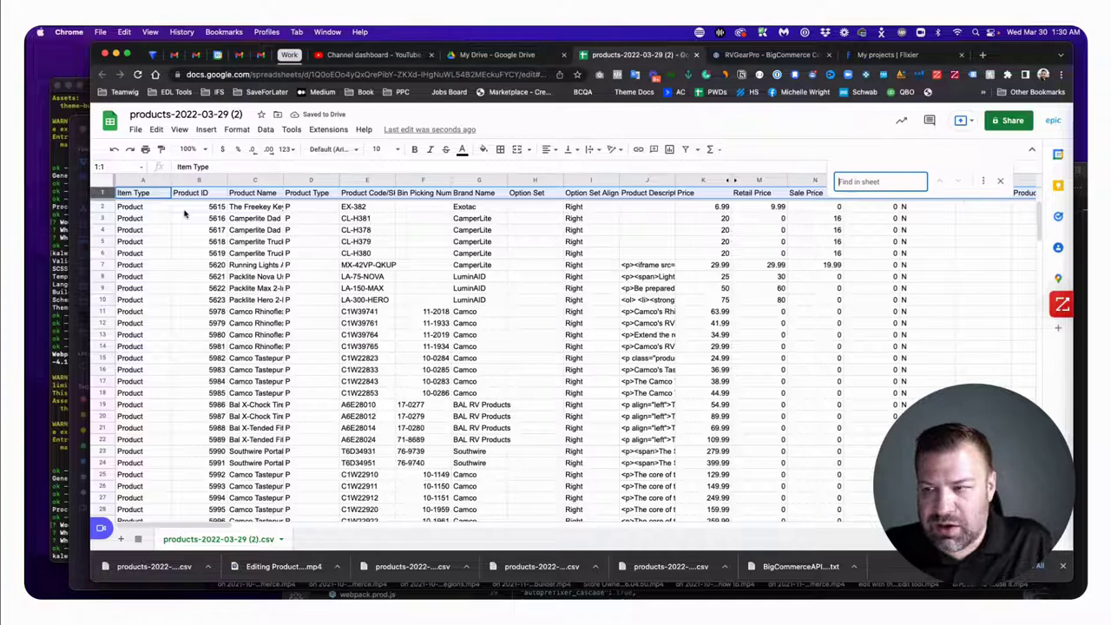
pyautogui.write('test testy')
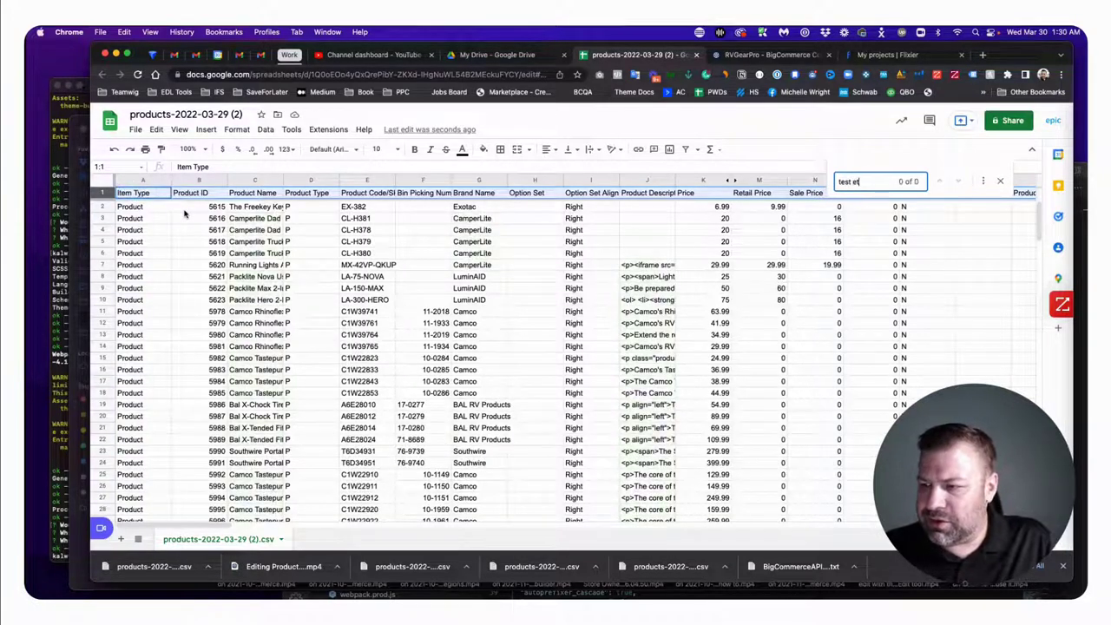
pyautogui.press('BackSpace')
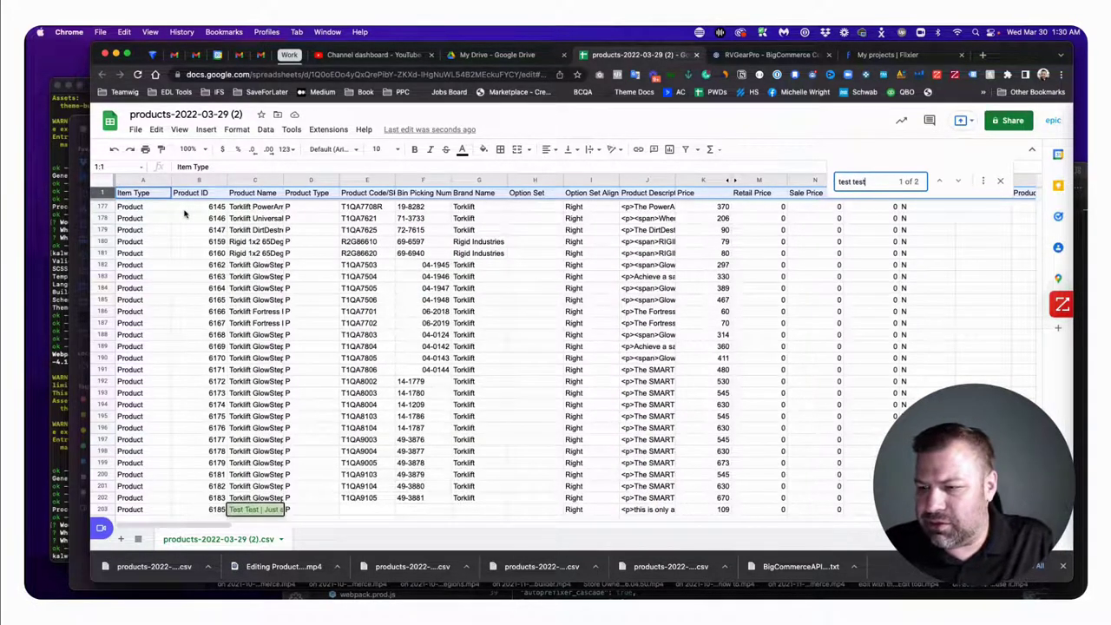
pyautogui.scroll(-2, 382, 432)
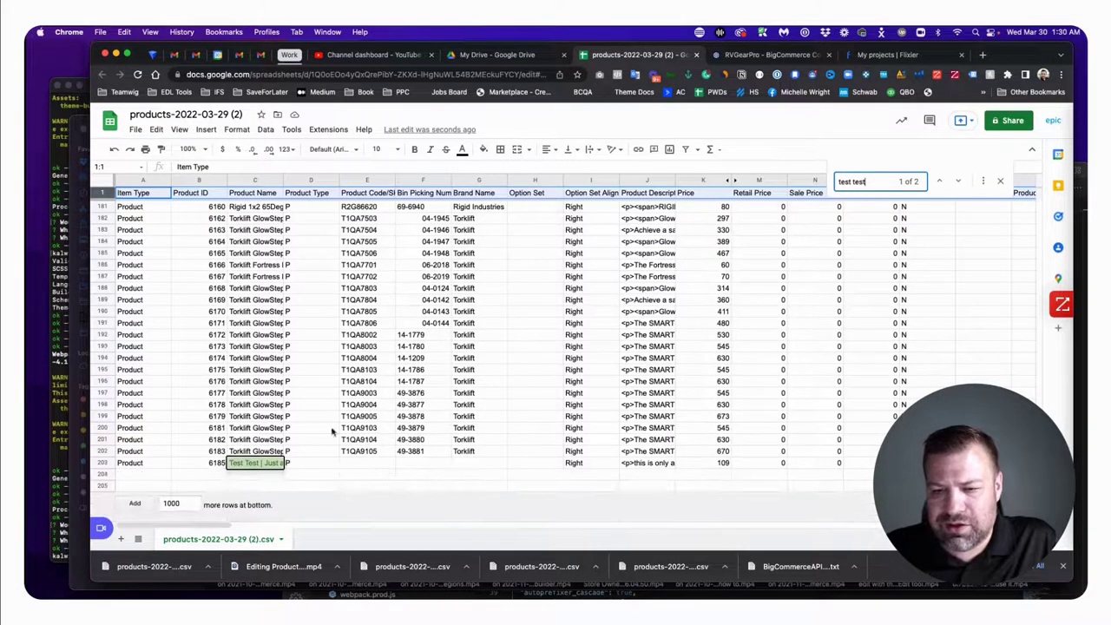
pyautogui.click(101, 463)
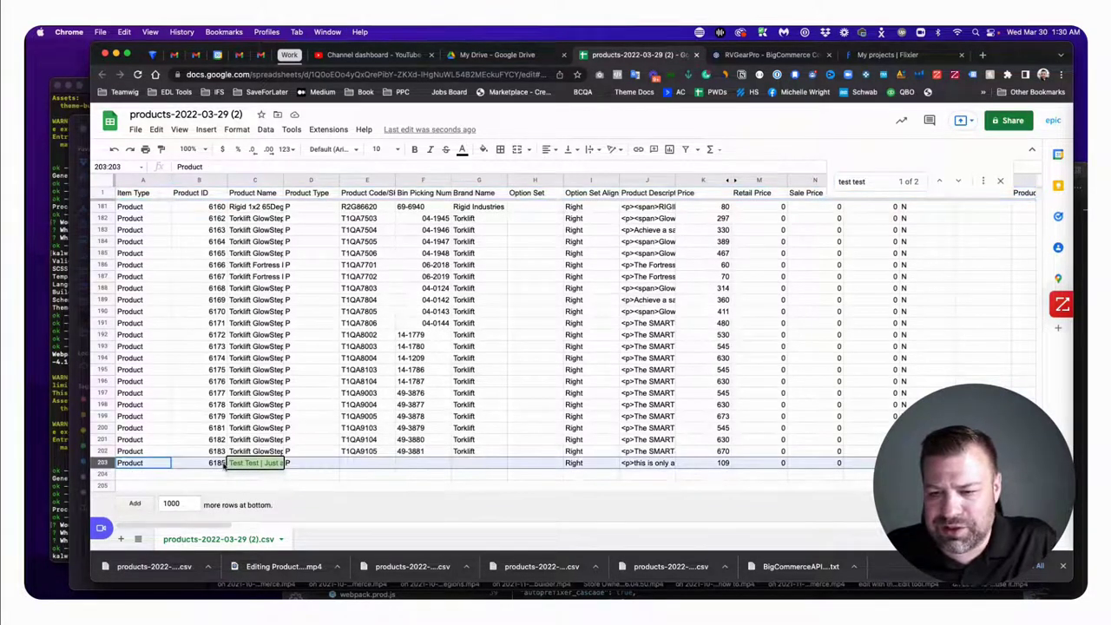
# - Go along the test product's row to its Product Custom Fields cell and examine how the custom fields were exported
pyautogui.click(303, 465)
pyautogui.press('Right')
pyautogui.press('Right')
pyautogui.press('Right')
pyautogui.press('Right')
pyautogui.press('Right')
pyautogui.press('Right')
pyautogui.press('Right')
pyautogui.press('Right')
pyautogui.press('Right')
pyautogui.press('Right')
pyautogui.press('Right')
pyautogui.press('Right')
pyautogui.press('Right')
pyautogui.press('Right')
pyautogui.press('Right')
pyautogui.press('Right')
pyautogui.press('Right')
pyautogui.press('Right')
pyautogui.press('Right')
pyautogui.press('Right')
pyautogui.press('Right')
pyautogui.press('Right')
pyautogui.press('Right')
pyautogui.press('Right')
pyautogui.press('Right')
pyautogui.press('Right')
pyautogui.press('Right')
pyautogui.press('Right')
pyautogui.press('Right')
pyautogui.press('Right')
pyautogui.press('Right')
pyautogui.press('Right')
pyautogui.press('Right')
pyautogui.press('Right')
pyautogui.press('Right')
pyautogui.press('Right')
pyautogui.press('Right')
pyautogui.press('Right')
pyautogui.press('Right')
pyautogui.press('Right')
pyautogui.press('Right')
pyautogui.press('Right')
pyautogui.press('Right')
pyautogui.press('Right')
pyautogui.press('Right')
pyautogui.press('Right')
pyautogui.press('Right')
pyautogui.press('Right')
pyautogui.press('Right')
pyautogui.press('Right')
pyautogui.press('Right')
pyautogui.press('Right')
pyautogui.press('Right')
pyautogui.press('Right')
pyautogui.press('Right')
pyautogui.press('Right')
pyautogui.press('Right')
pyautogui.press('Right')
pyautogui.press('Right')
pyautogui.press('Right')
pyautogui.press('Right')
pyautogui.press('Right')
pyautogui.press('Right')
pyautogui.press('Right')
pyautogui.press('Right')
pyautogui.press('Right')
pyautogui.press('Right')
pyautogui.press('Right')
pyautogui.press('Right')
pyautogui.press('Right')
pyautogui.press('Right')
pyautogui.press('Right')
pyautogui.press('Right')
pyautogui.press('Right')
pyautogui.press('Right')
pyautogui.press('Right')
pyautogui.press('Right')
pyautogui.press('Right')
pyautogui.press('Right')
pyautogui.press('Right')
pyautogui.press('Right')
pyautogui.press('Right')
pyautogui.press('Right')
pyautogui.press('Right')
pyautogui.press('Right')
pyautogui.press('Right')
pyautogui.press('Right')
pyautogui.press('Right')
pyautogui.press('Right')
pyautogui.press('Right')
pyautogui.press('Right')
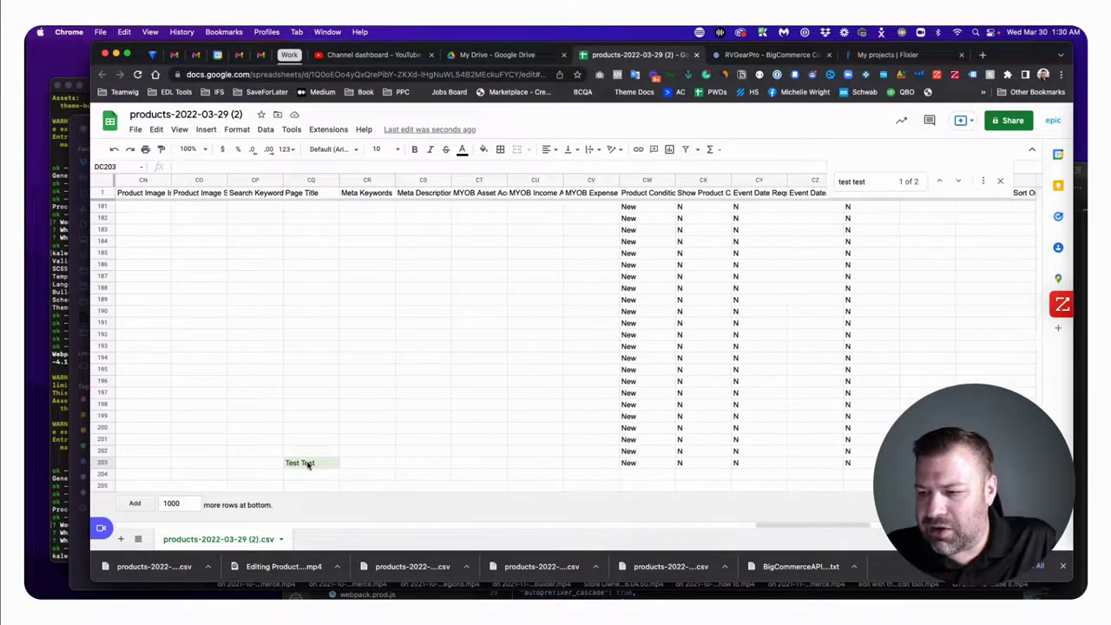
pyautogui.press('Right')
pyautogui.press('Right')
pyautogui.press('Right')
pyautogui.press('Right')
pyautogui.press('Right')
pyautogui.press('Right')
pyautogui.press('Right')
pyautogui.press('Right')
pyautogui.press('Right')
pyautogui.press('Right')
pyautogui.press('Right')
pyautogui.press('Right')
pyautogui.press('Right')
pyautogui.press('Right')
pyautogui.press('Right')
pyautogui.press('Right')
pyautogui.press('Right')
pyautogui.press('Right')
pyautogui.press('Right')
pyautogui.press('Right')
pyautogui.press('Right')
pyautogui.press('Left')
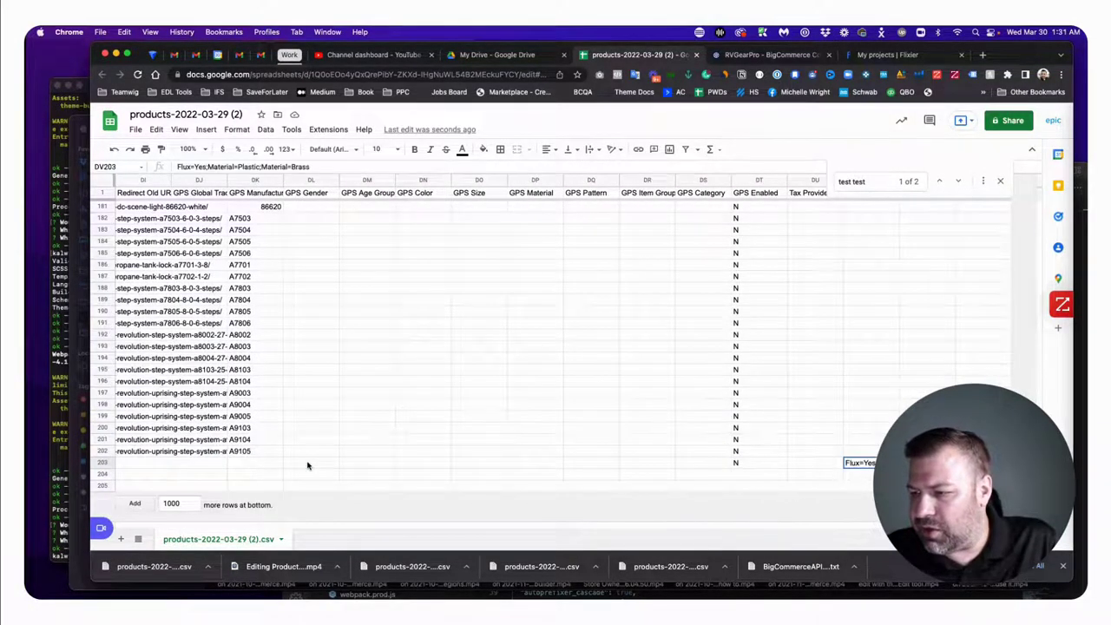
# - Close the sheet search and select the test product's Product Custom Fields cell, DV203, to read its full content
pyautogui.click(1000, 180)
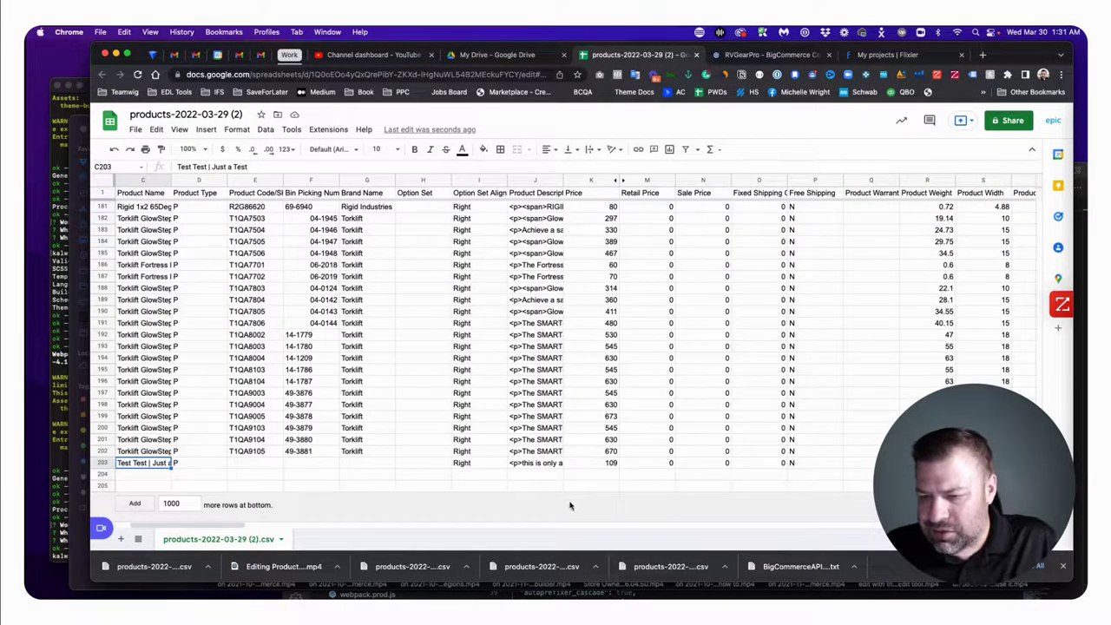
pyautogui.moveTo(241, 527); pyautogui.dragTo(825, 528)
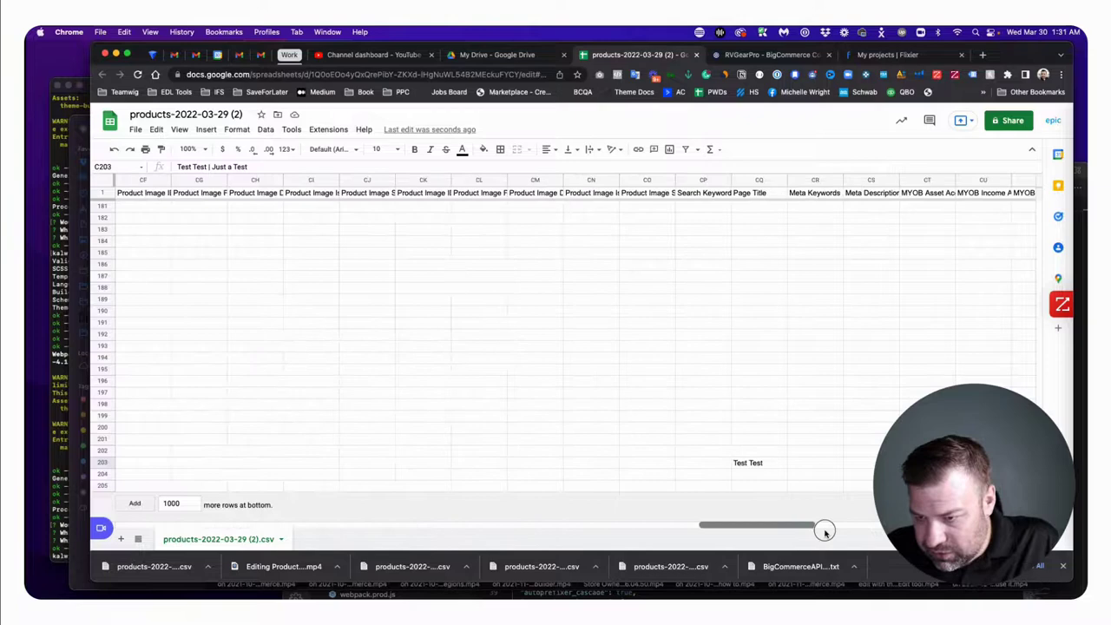
pyautogui.click(859, 462)
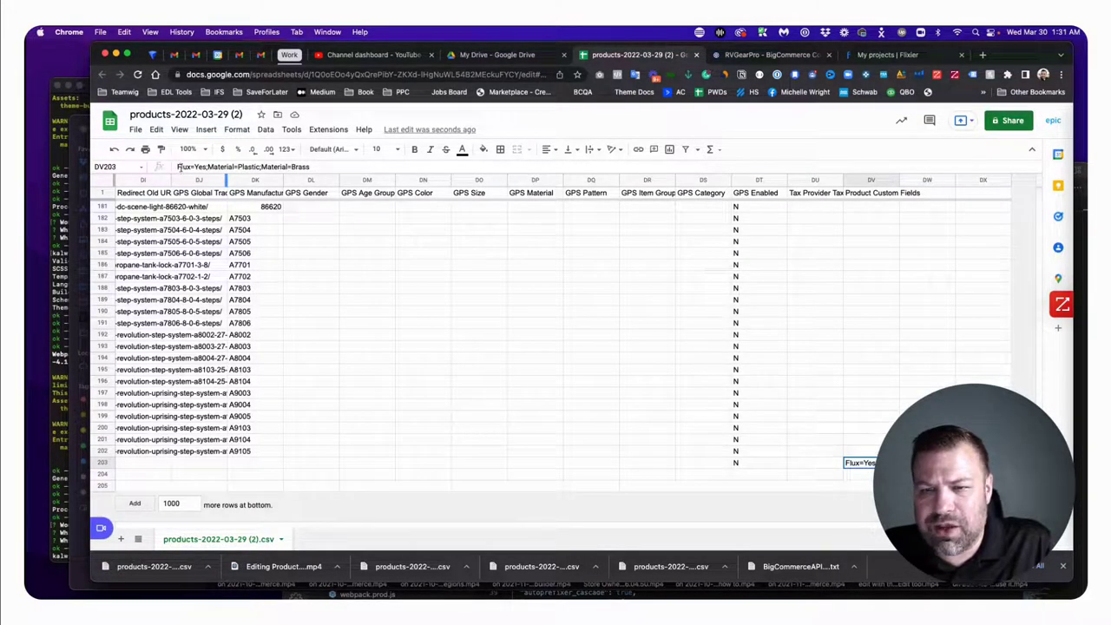
# - Examine the name=value pairs in cell DV203 one at a time, noting the semicolon separators and the repeated Material name
pyautogui.moveTo(177, 166); pyautogui.dragTo(209, 185)
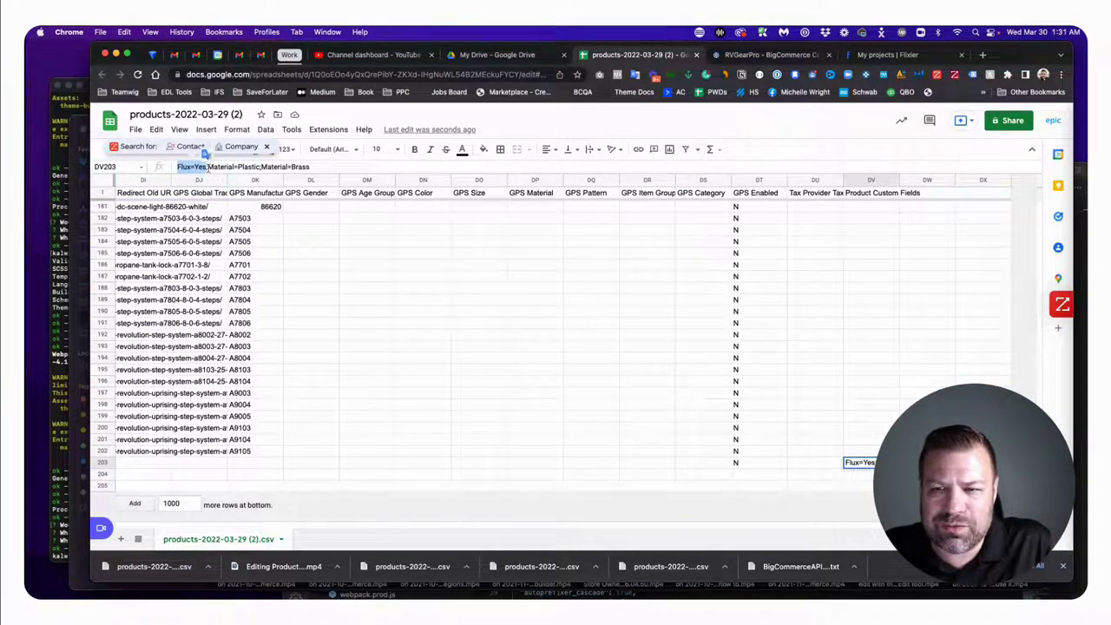
pyautogui.click(206, 167)
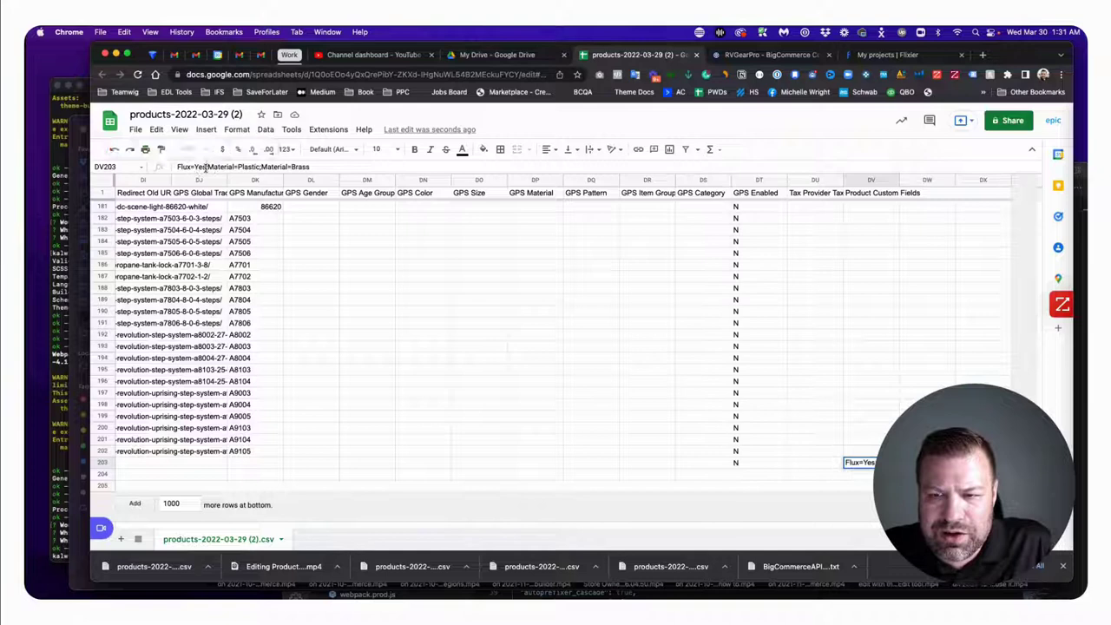
pyautogui.moveTo(209, 166); pyautogui.dragTo(259, 167)
pyautogui.click(269, 167)
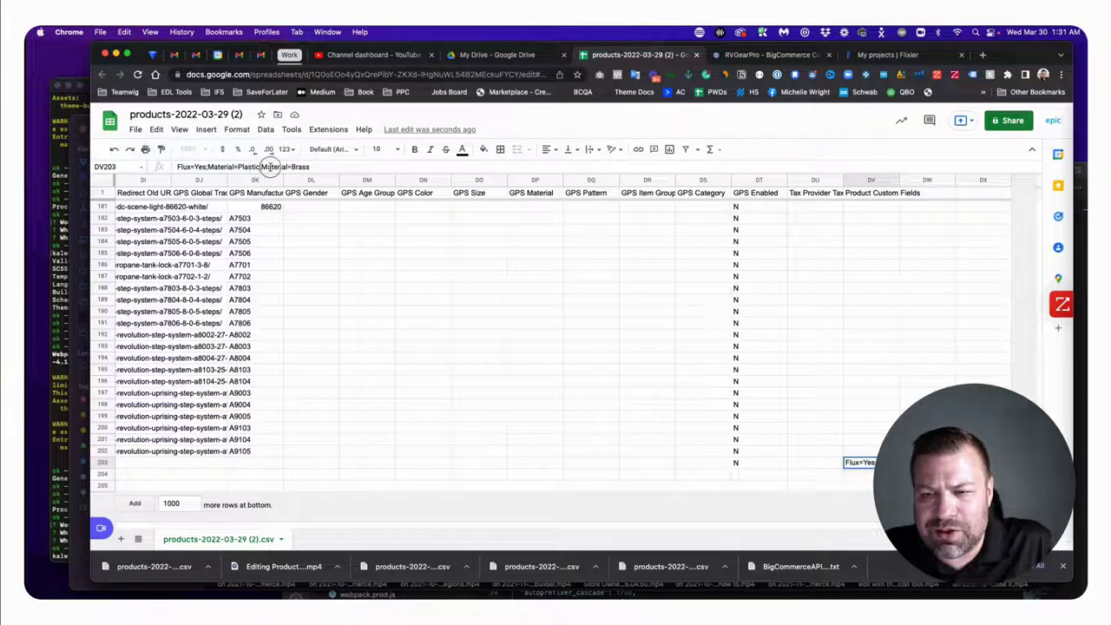
pyautogui.moveTo(261, 166); pyautogui.dragTo(310, 167)
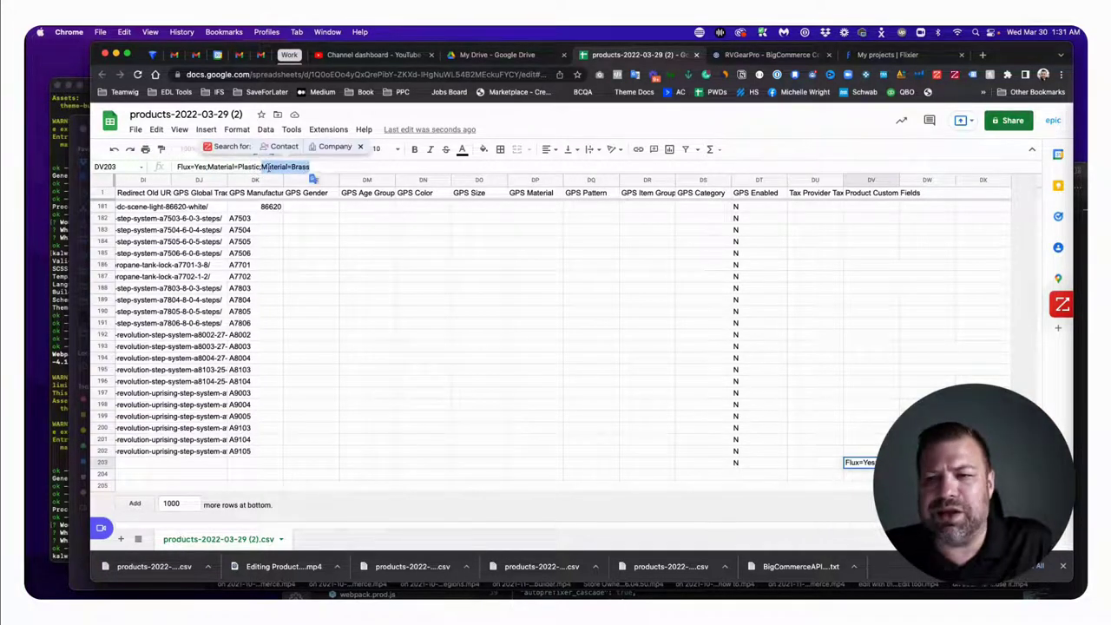
pyautogui.click(222, 166)
pyautogui.moveTo(209, 166); pyautogui.dragTo(236, 166)
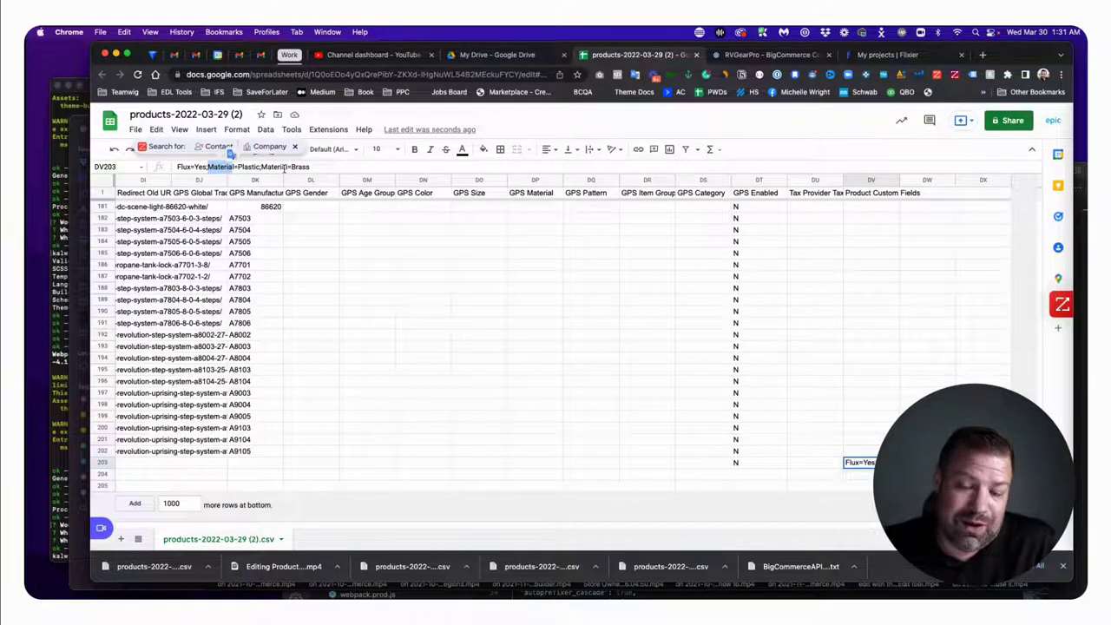
# - Append ;Another=Albatross to the custom fields in cell DV203, check the new pair, and commit the edit
pyautogui.click(265, 167)
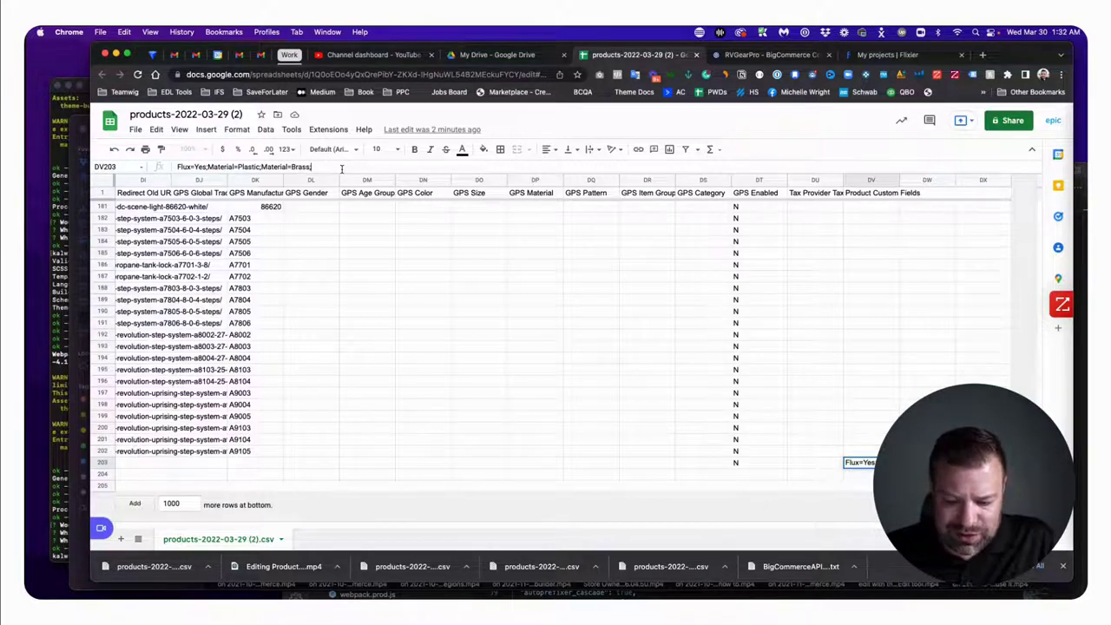
pyautogui.write('ther=')
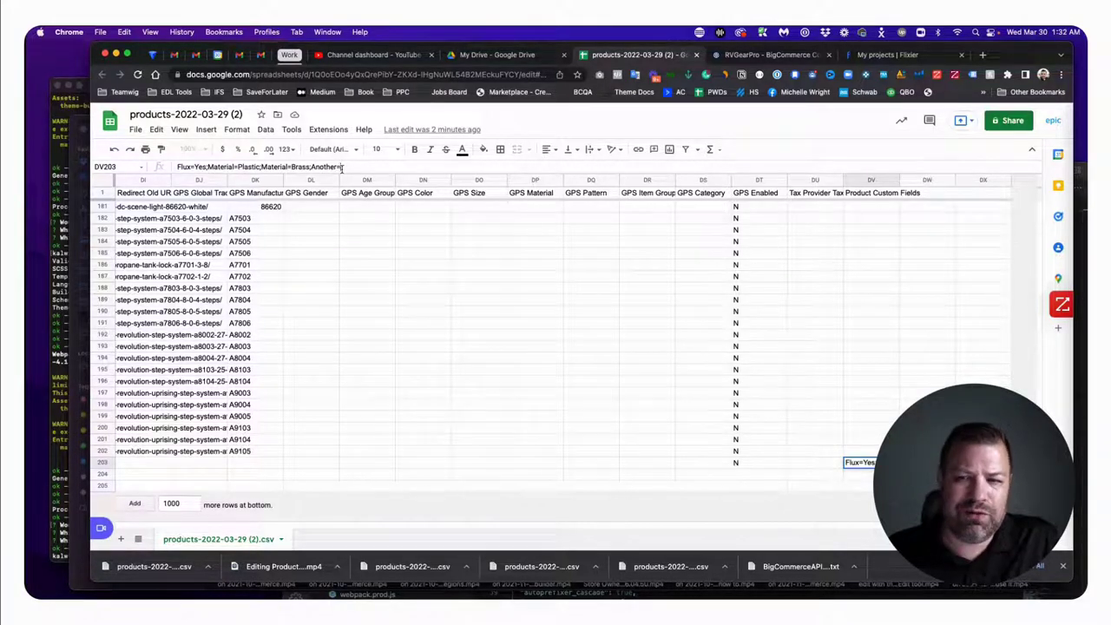
pyautogui.write('lue')
pyautogui.press('BackSpace')
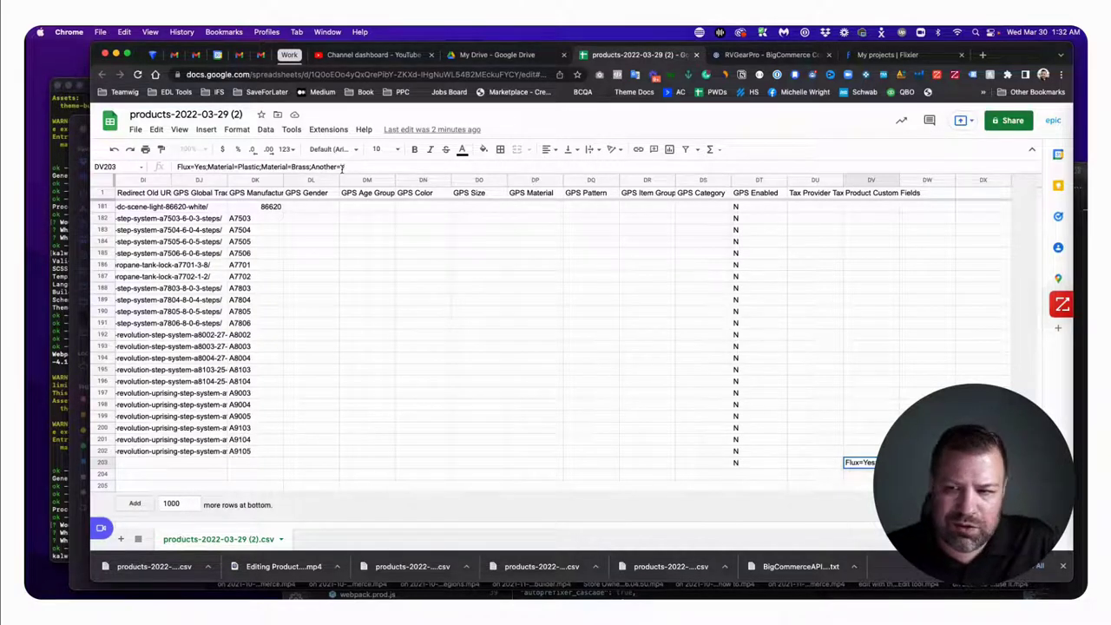
pyautogui.write('Blu')
pyautogui.write('atross')
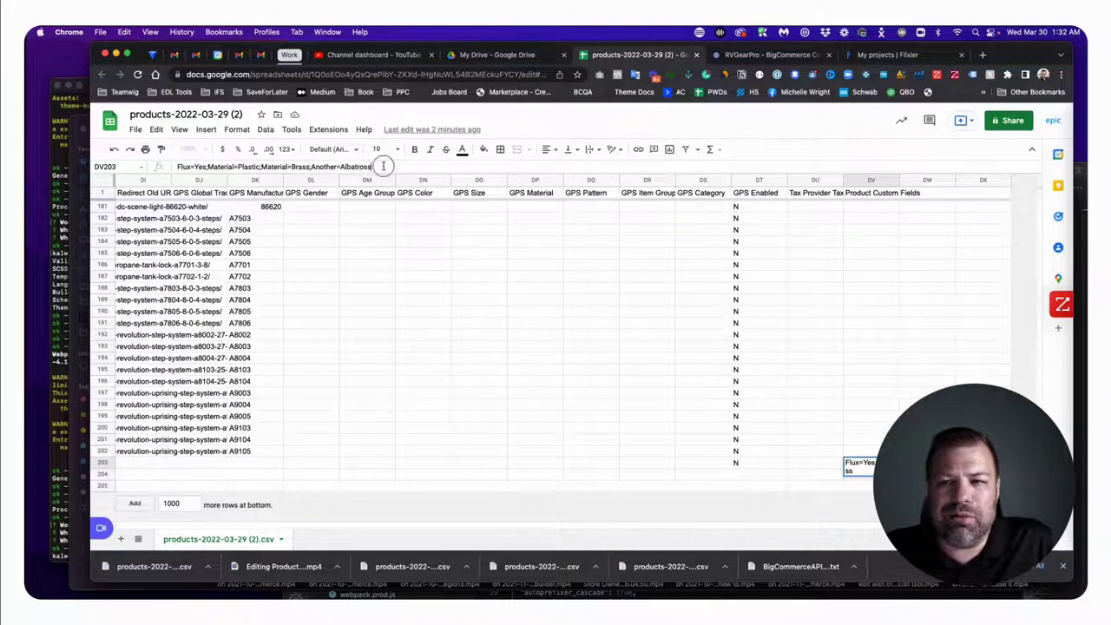
pyautogui.moveTo(382, 166); pyautogui.dragTo(155, 166)
pyautogui.click(318, 166)
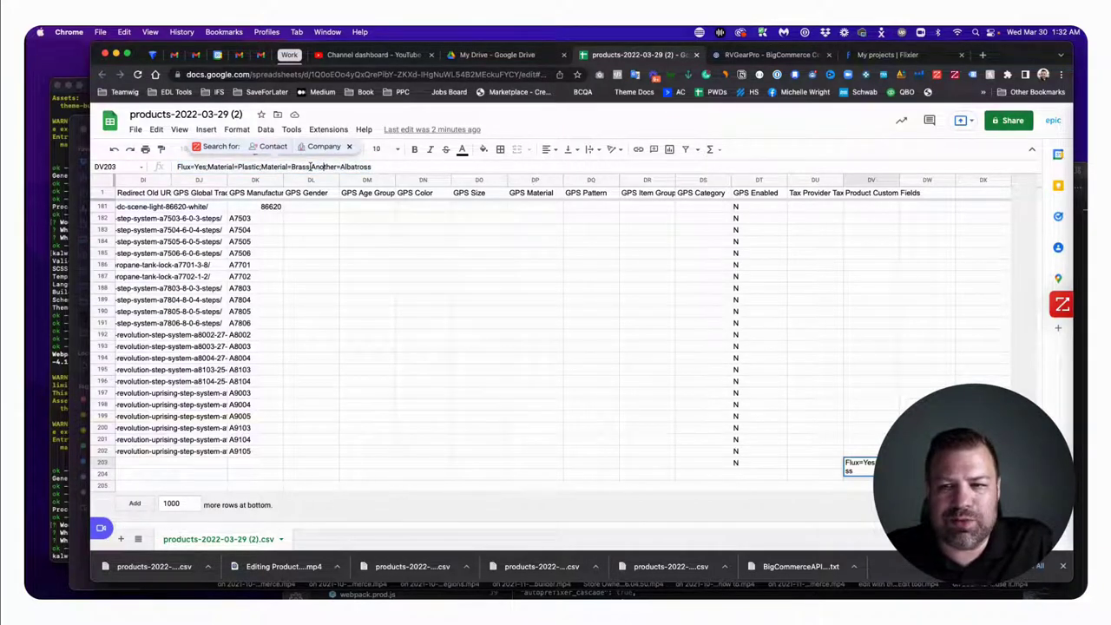
pyautogui.moveTo(312, 166); pyautogui.dragTo(405, 166)
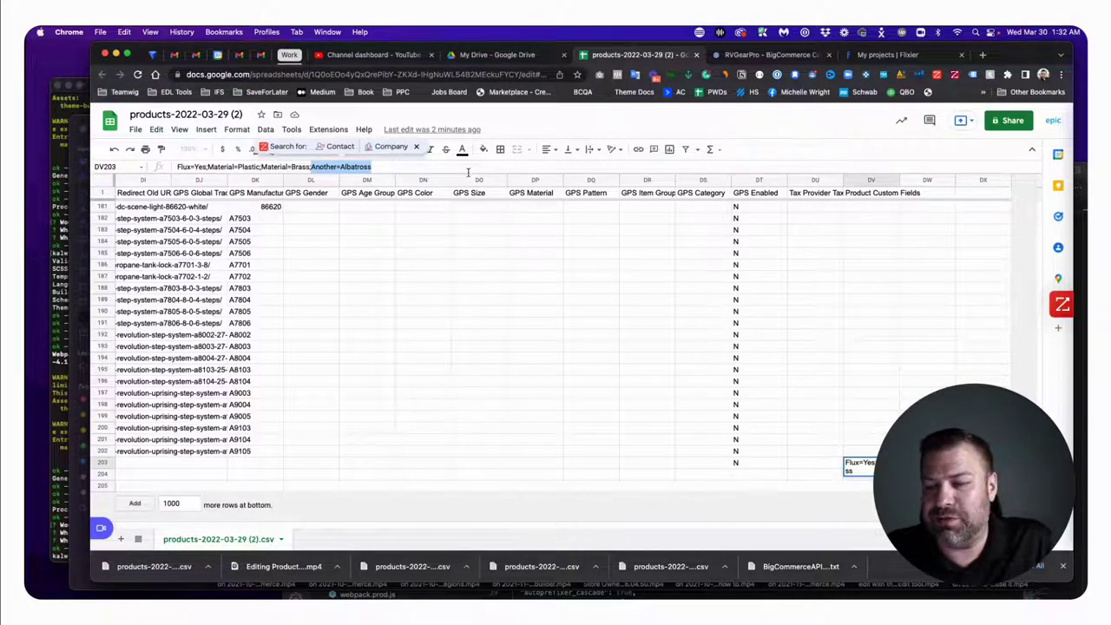
pyautogui.click(430, 168)
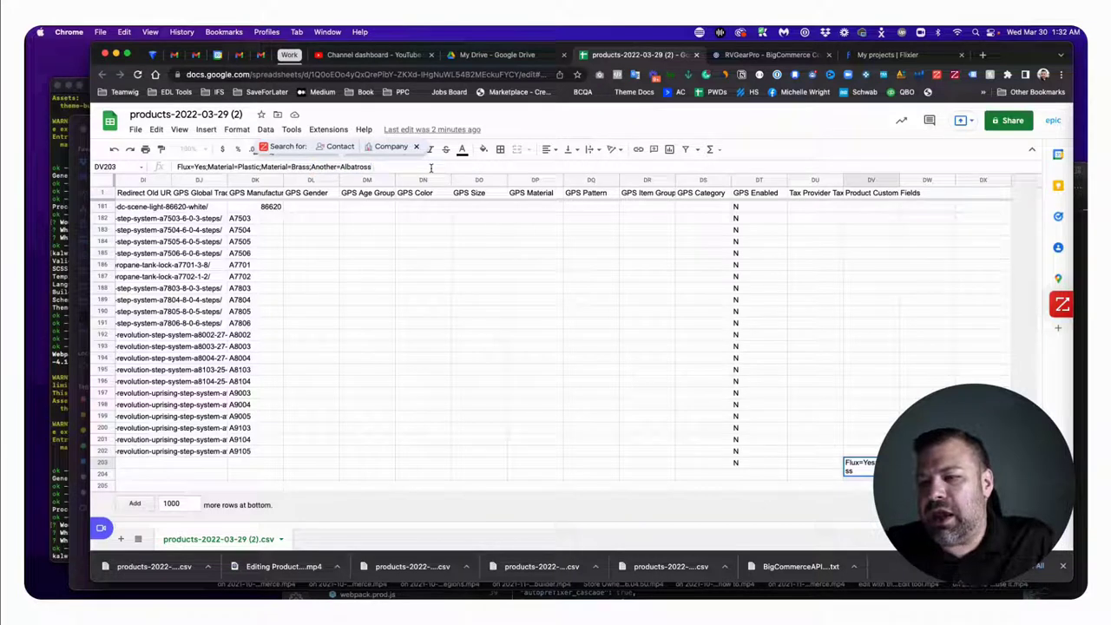
pyautogui.press('Return')
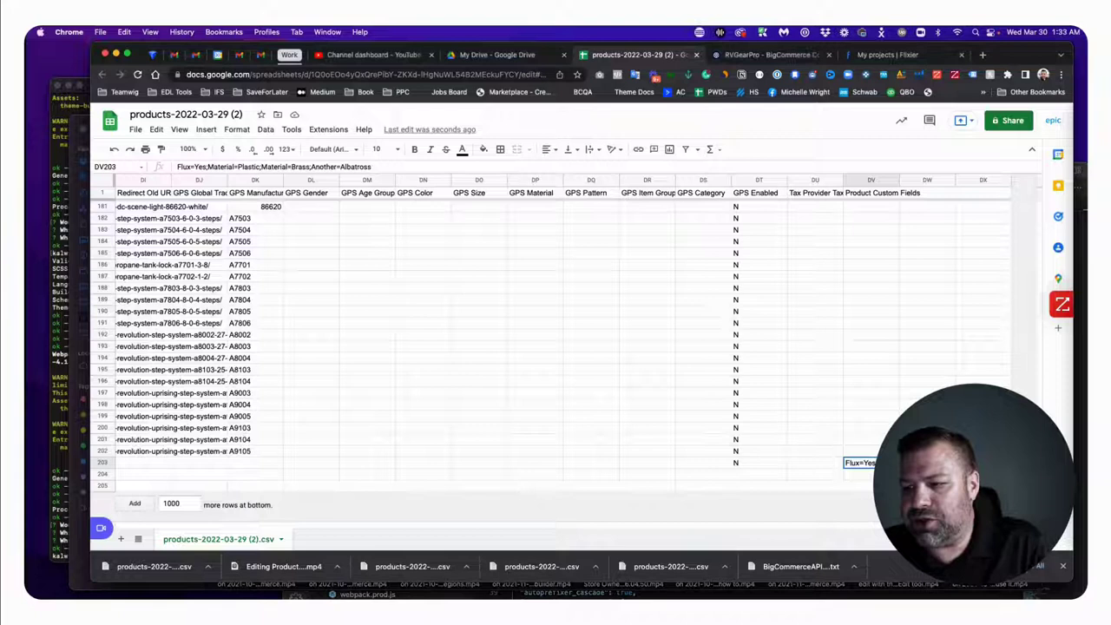
# - Move the Another=Albatross pair out of cell DV203 into the adjacent cell DW203
pyautogui.click(312, 166)
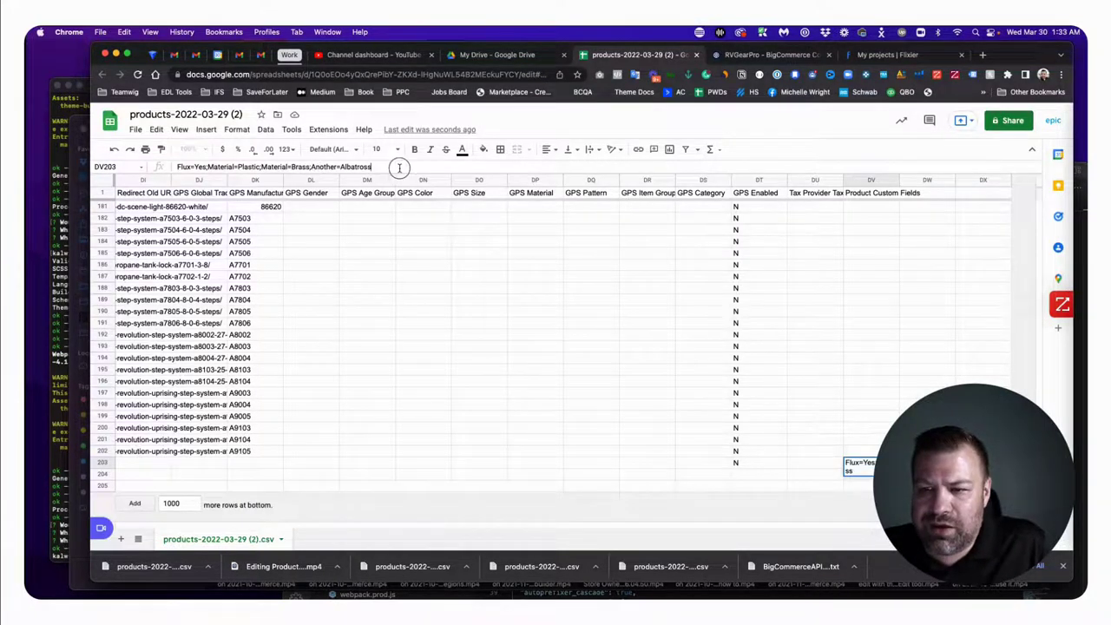
pyautogui.moveTo(375, 166); pyautogui.dragTo(312, 167)
pyautogui.hotkey('ctrl', 'c')
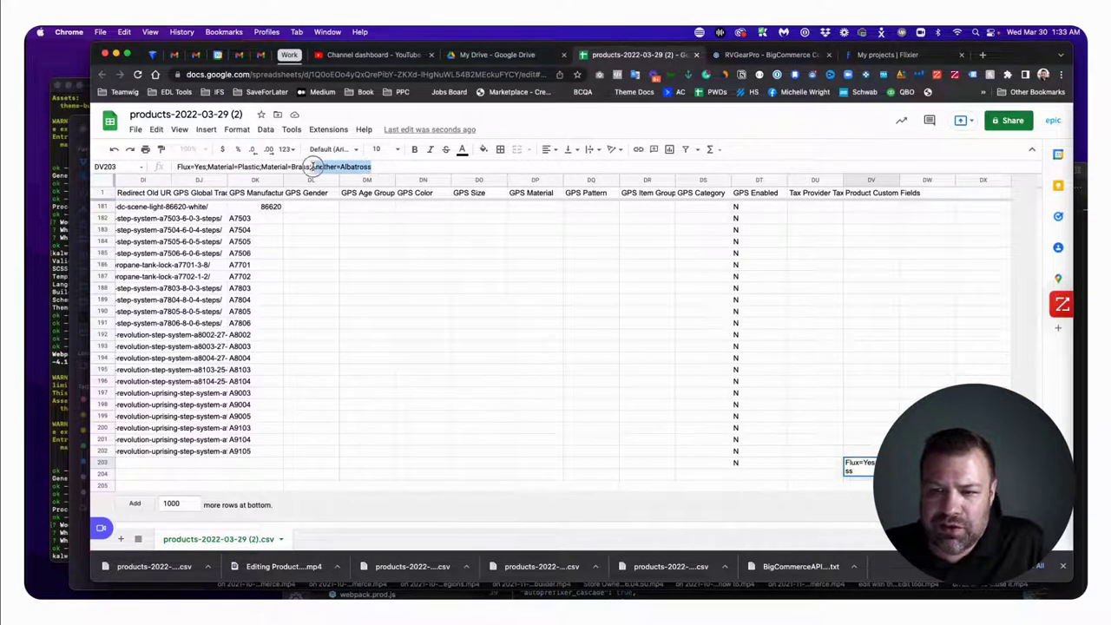
pyautogui.press('BackSpace')
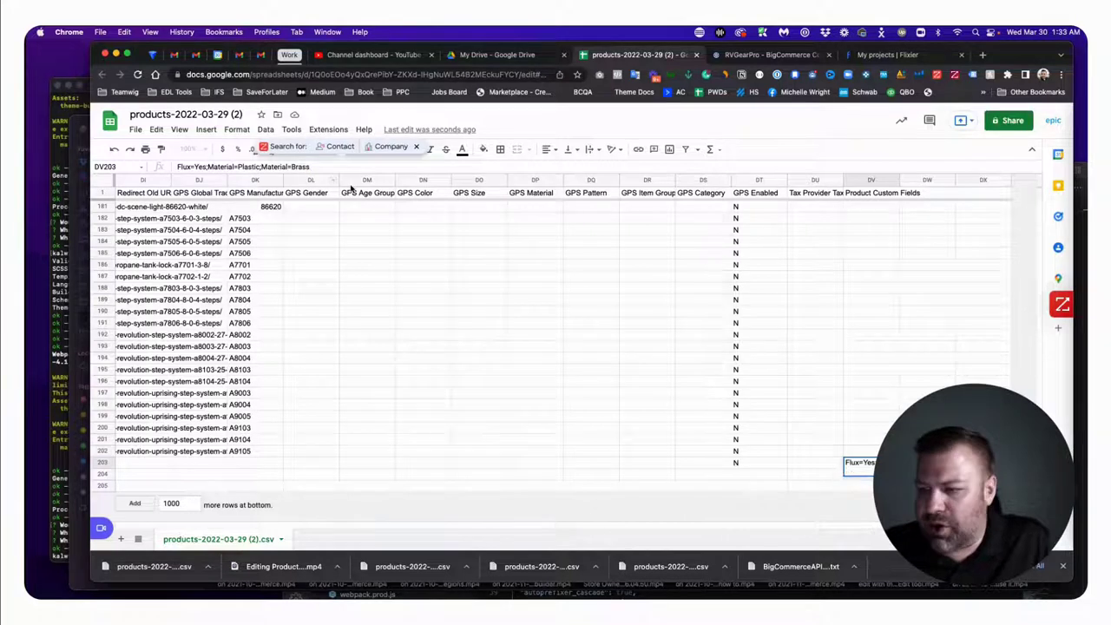
pyautogui.press('Return')
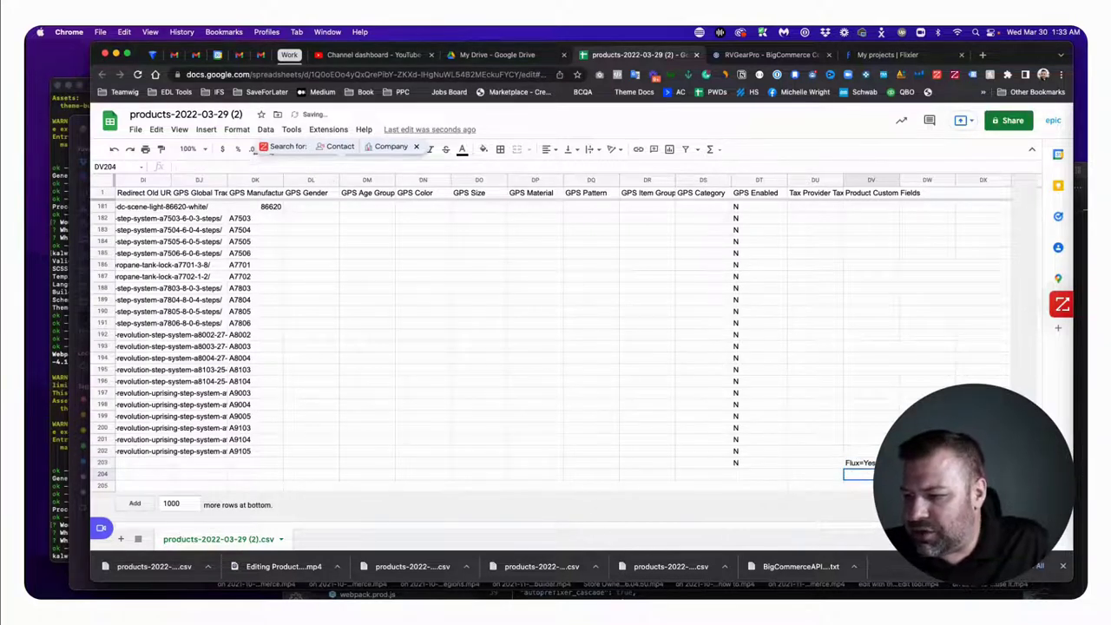
pyautogui.click(926, 462)
pyautogui.hotkey('ctrl', 'v')
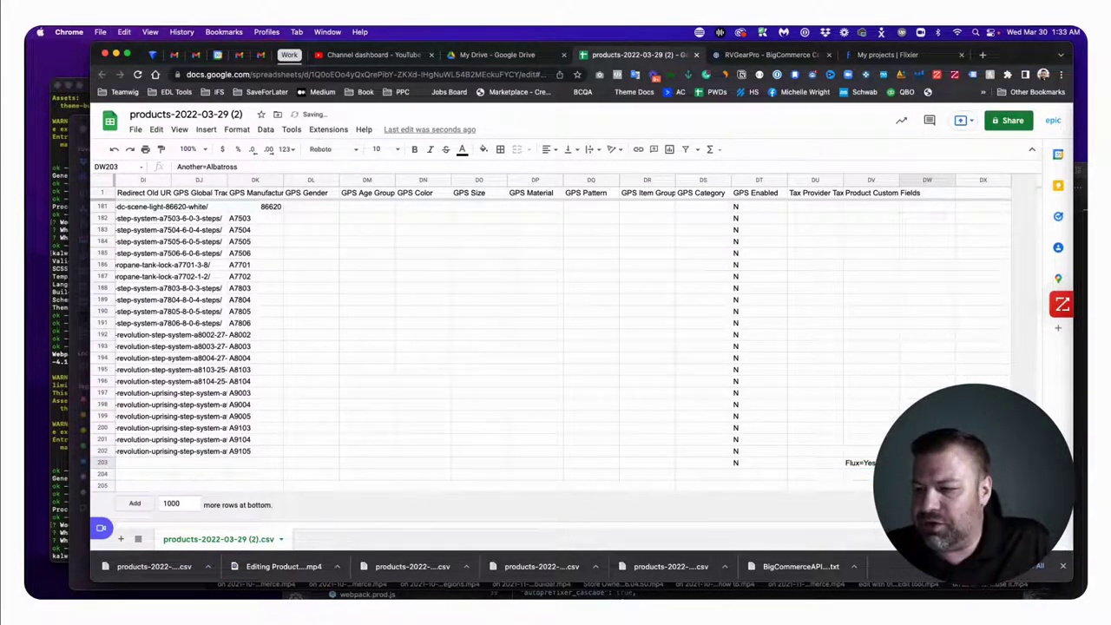
# - Check the pairs remaining in DV203 and paste Another=Albatross into cells DW197, DW193 and DW190
pyautogui.click(867, 464)
pyautogui.tripleClick(280, 167)
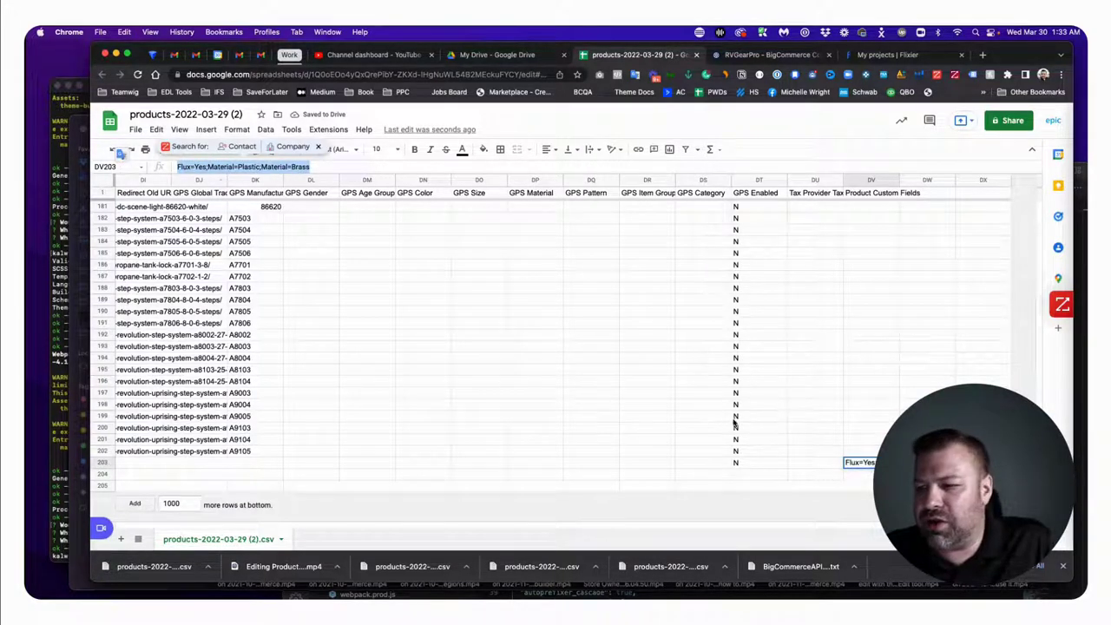
pyautogui.press('Tab')
pyautogui.click(927, 392)
pyautogui.hotkey('ctrl', 'v')
pyautogui.click(924, 347)
pyautogui.hotkey('ctrl', 'v')
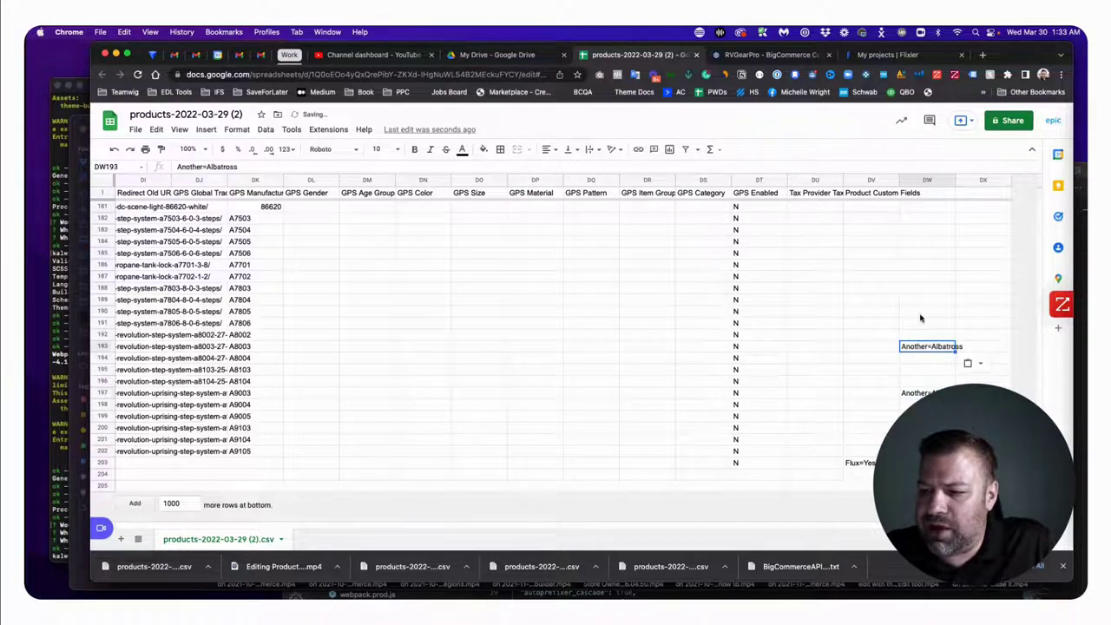
pyautogui.click(921, 311)
pyautogui.hotkey('ctrl', 'v')
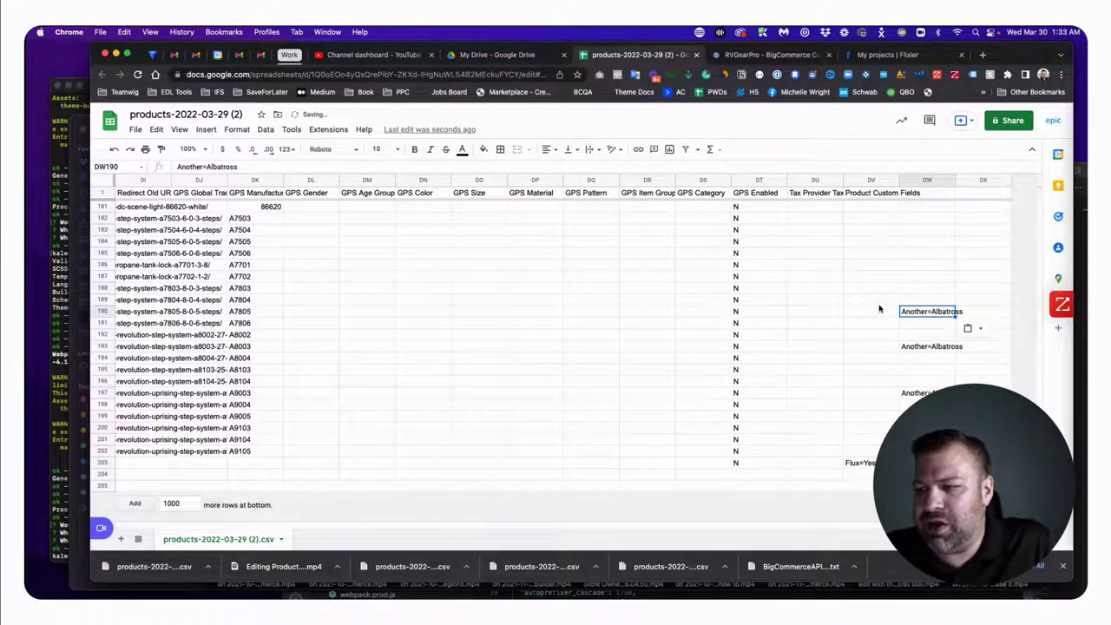
# - Compare the Product Custom Fields column DV with column DW and examine how their custom field entries line up by row
pyautogui.click(871, 181)
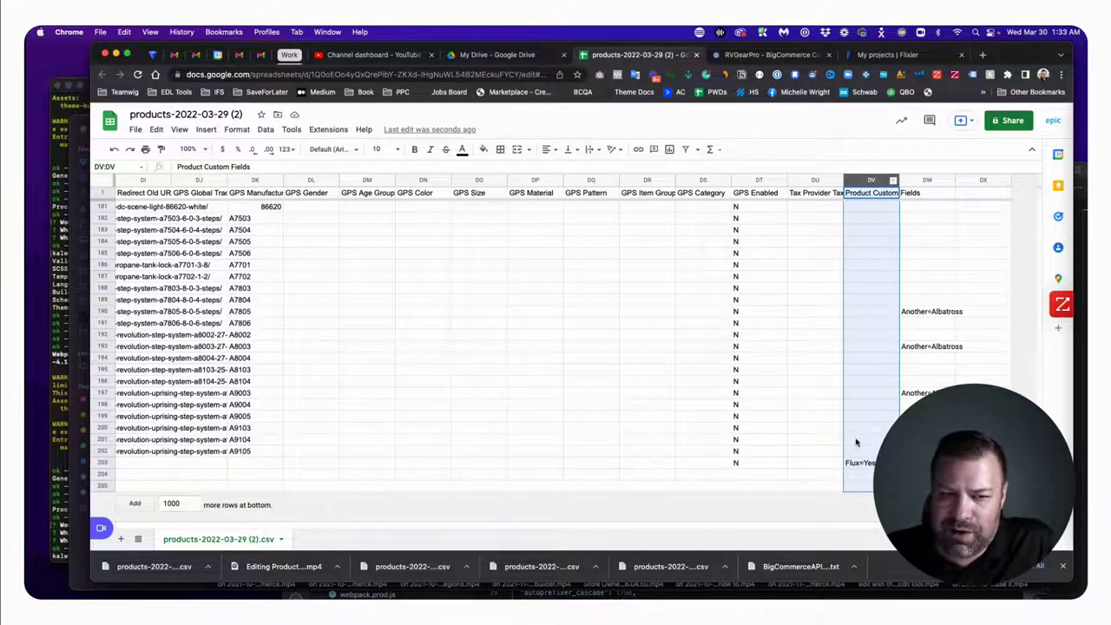
pyautogui.click(925, 181)
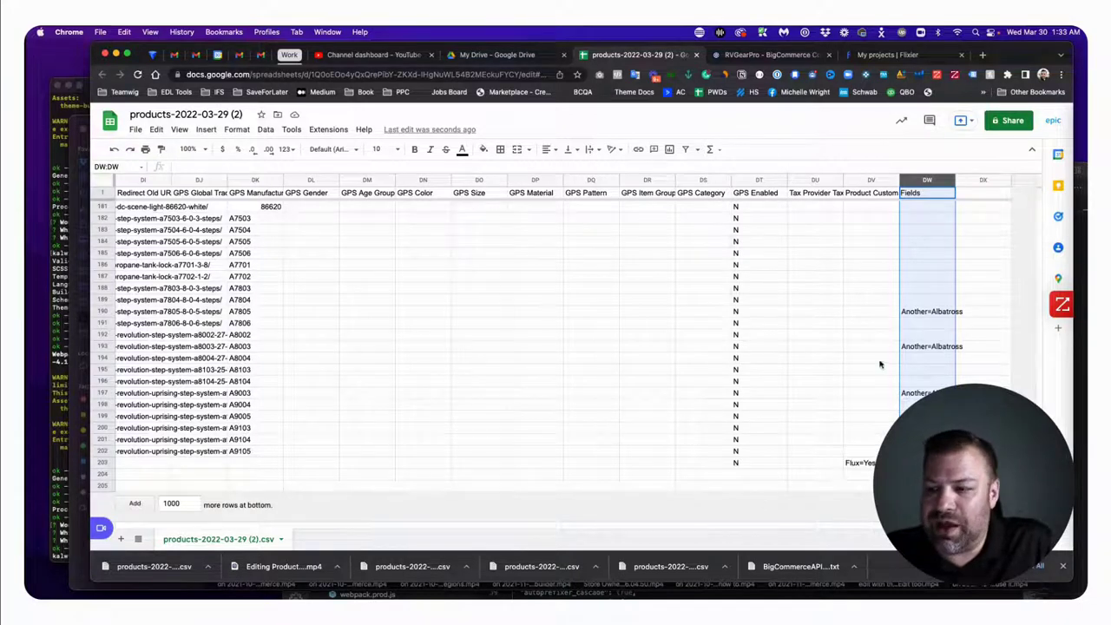
pyautogui.click(868, 464)
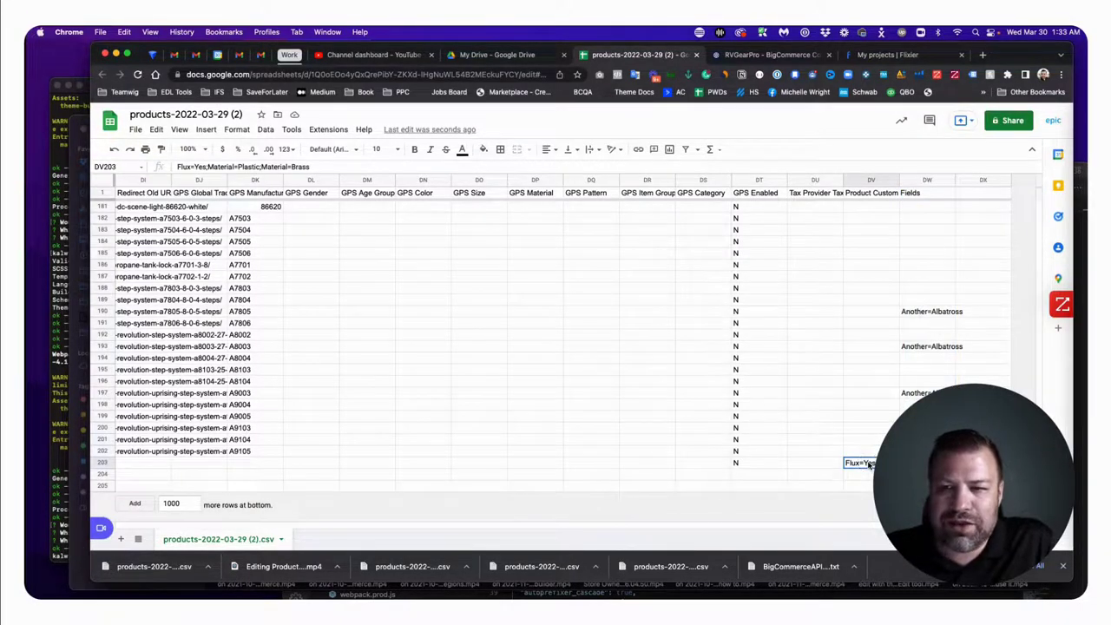
pyautogui.click(925, 313)
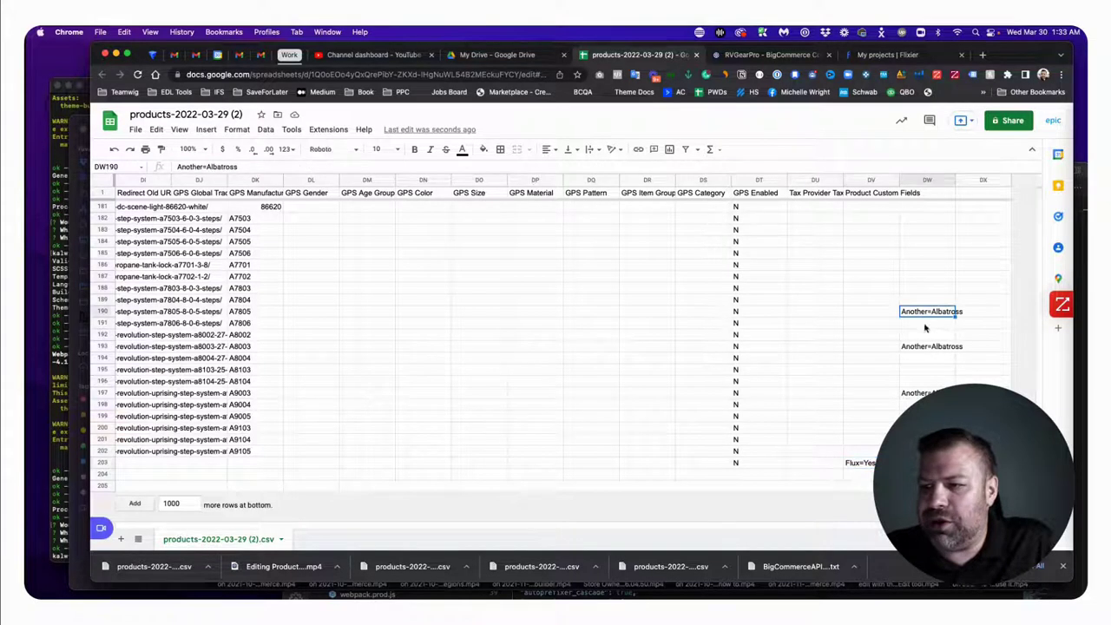
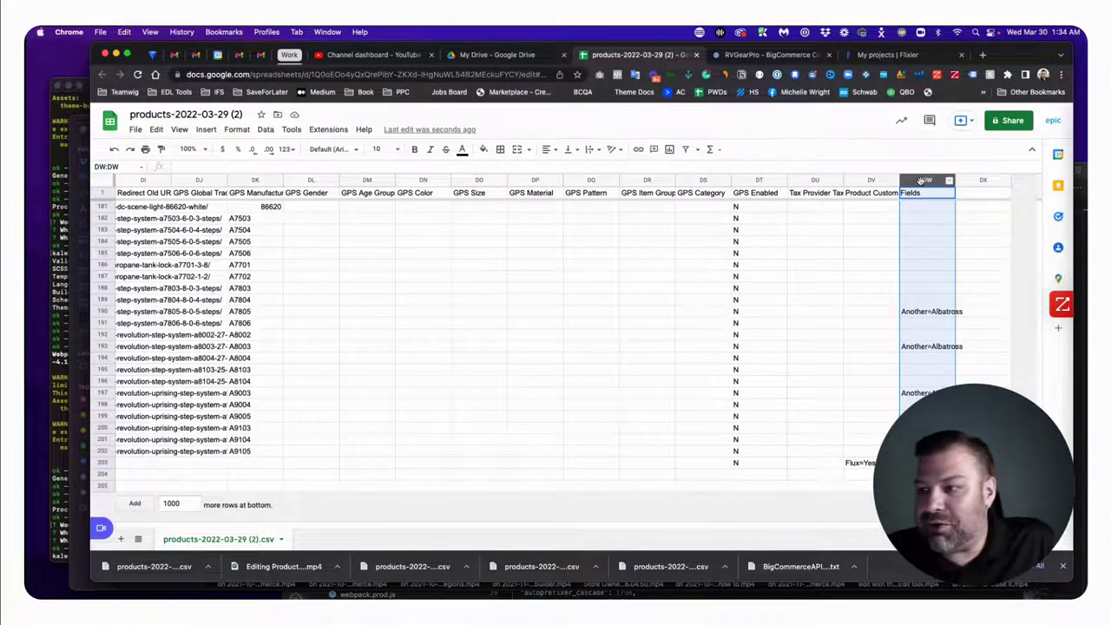
pyautogui.hscroll(-1, 922, 180)
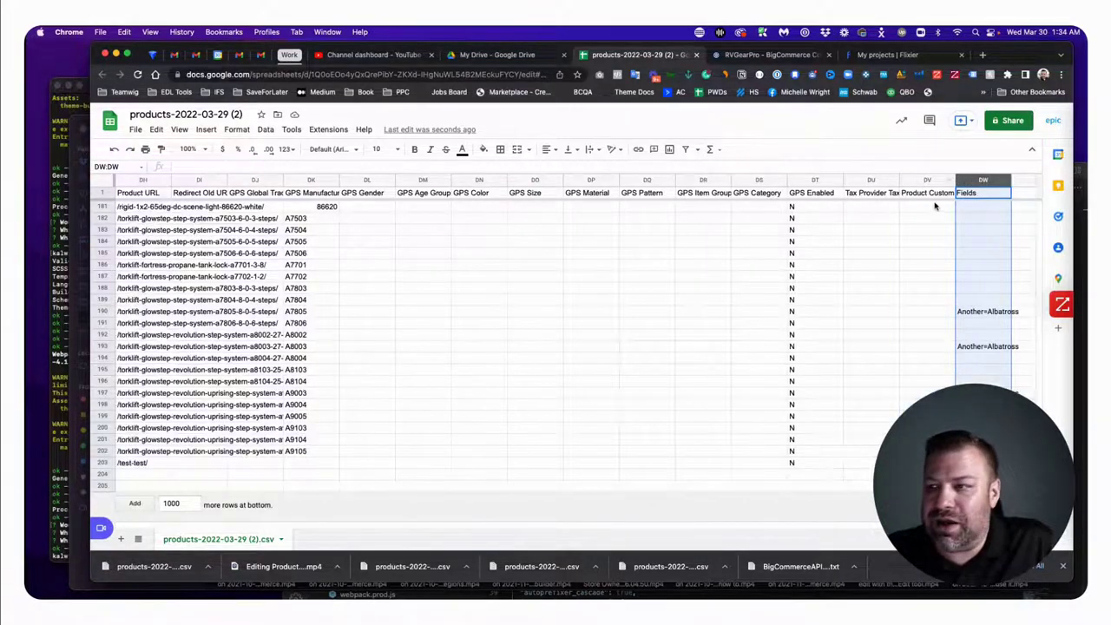
pyautogui.hscroll(1, 919, 186)
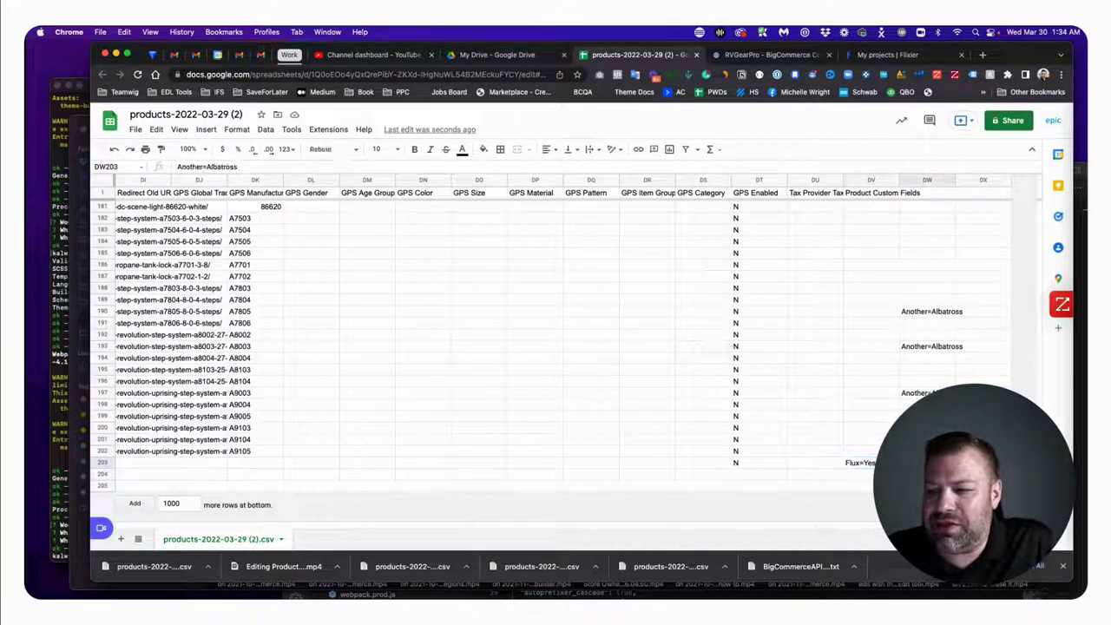
pyautogui.click(857, 441)
pyautogui.click(907, 392)
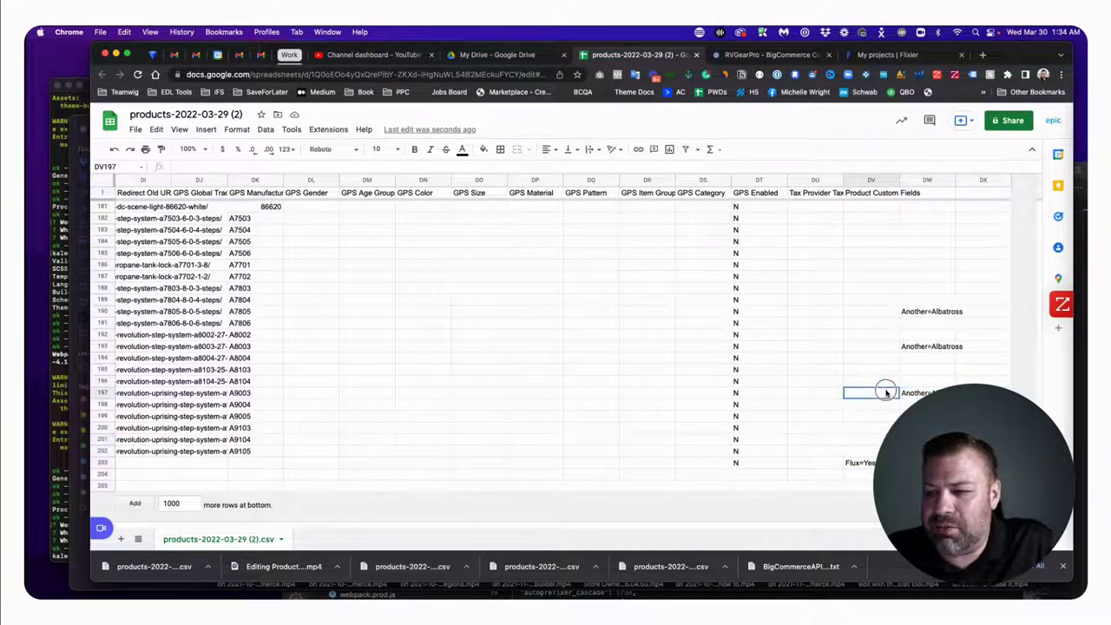
pyautogui.click(883, 349)
# - Insert one blank column immediately before the Product Custom Fields column
pyautogui.click(871, 180)
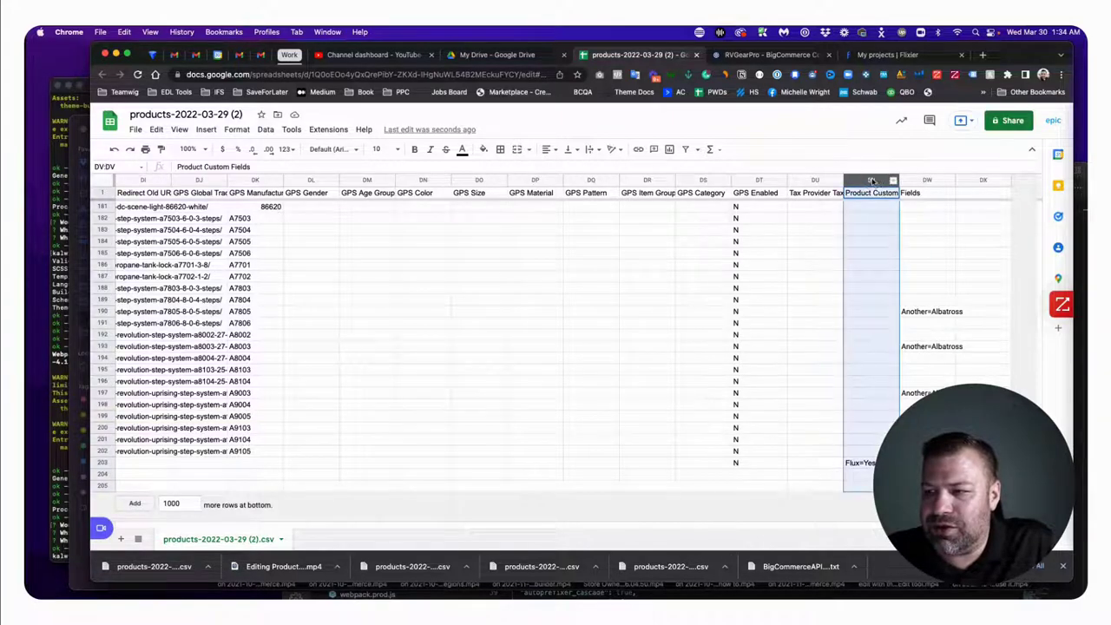
pyautogui.rightClick(870, 180)
pyautogui.click(870, 218)
pyautogui.click(859, 180)
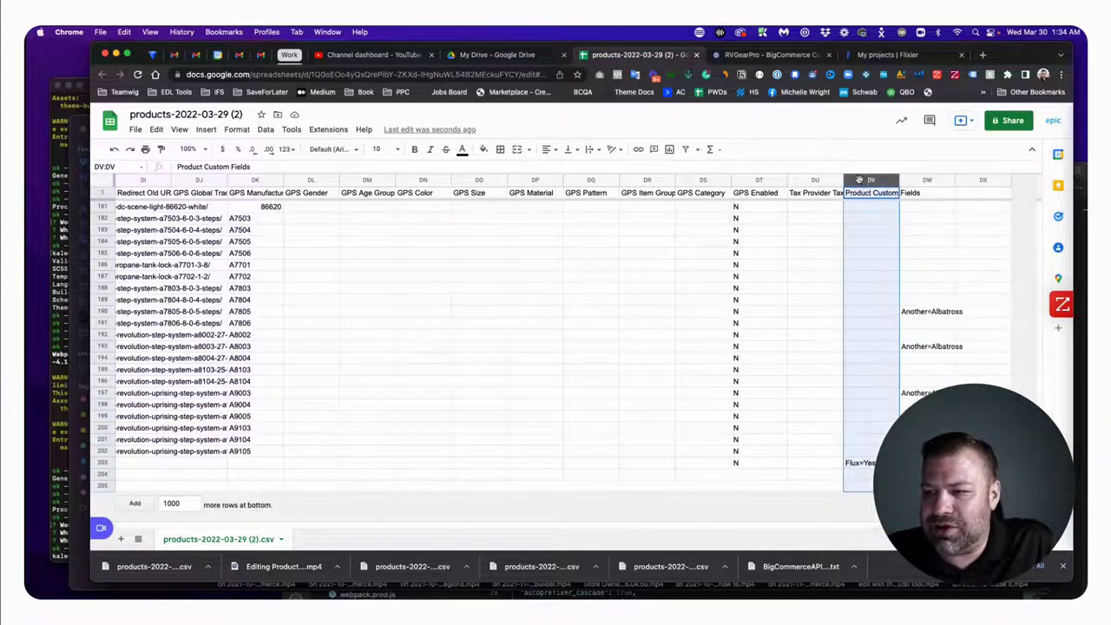
pyautogui.rightClick(861, 182)
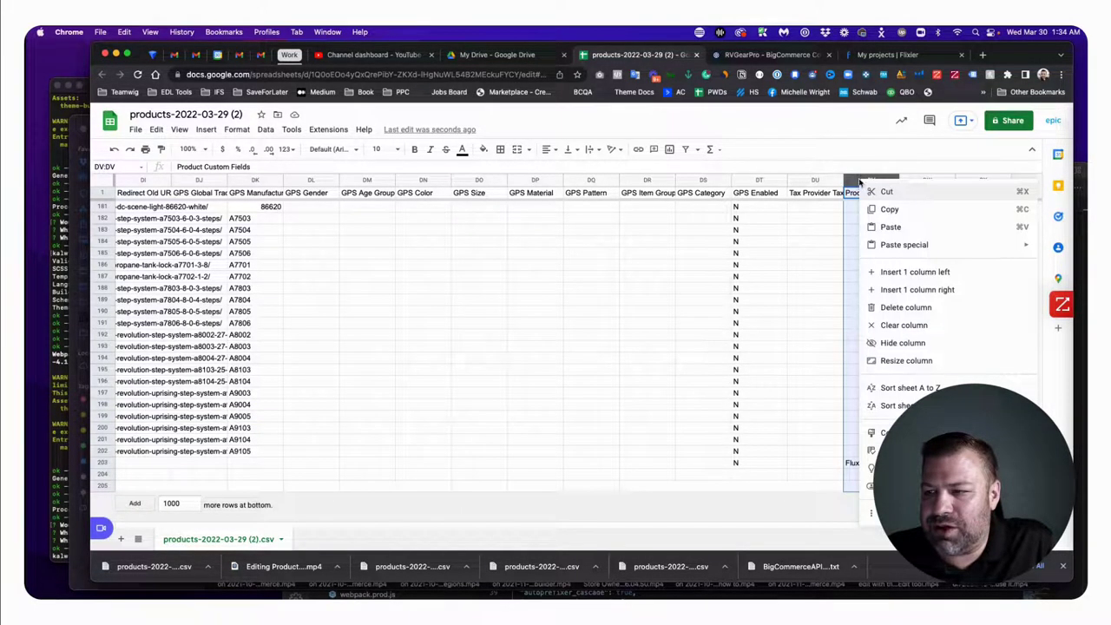
pyautogui.click(928, 273)
# - Examine the blank column DV and its header cell beside the Product Custom Fields header in DW1
pyautogui.click(870, 195)
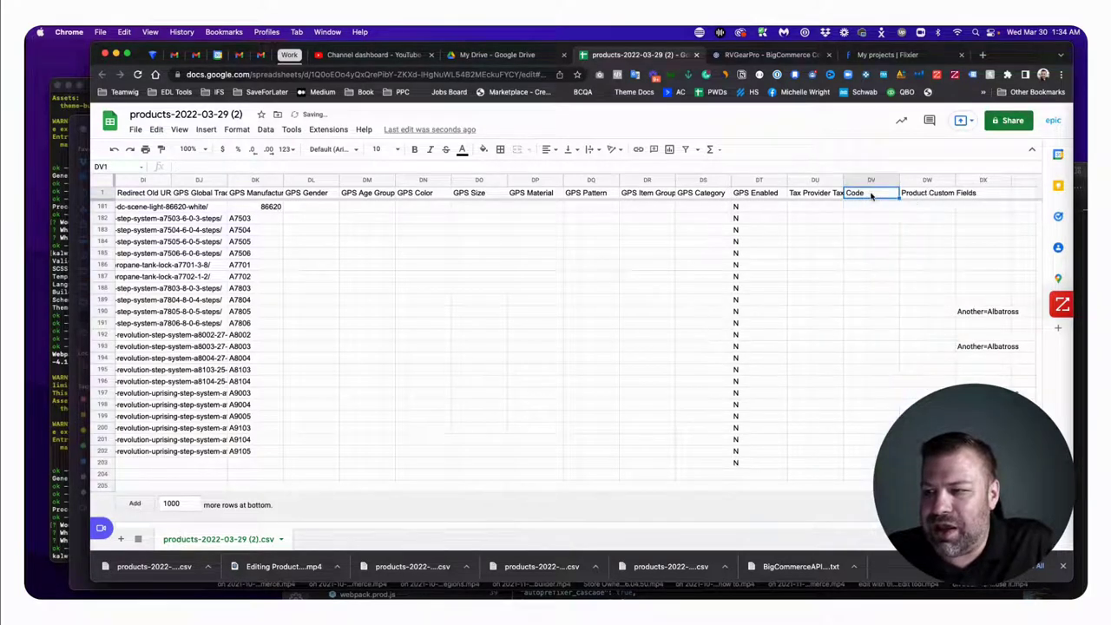
pyautogui.click(870, 179)
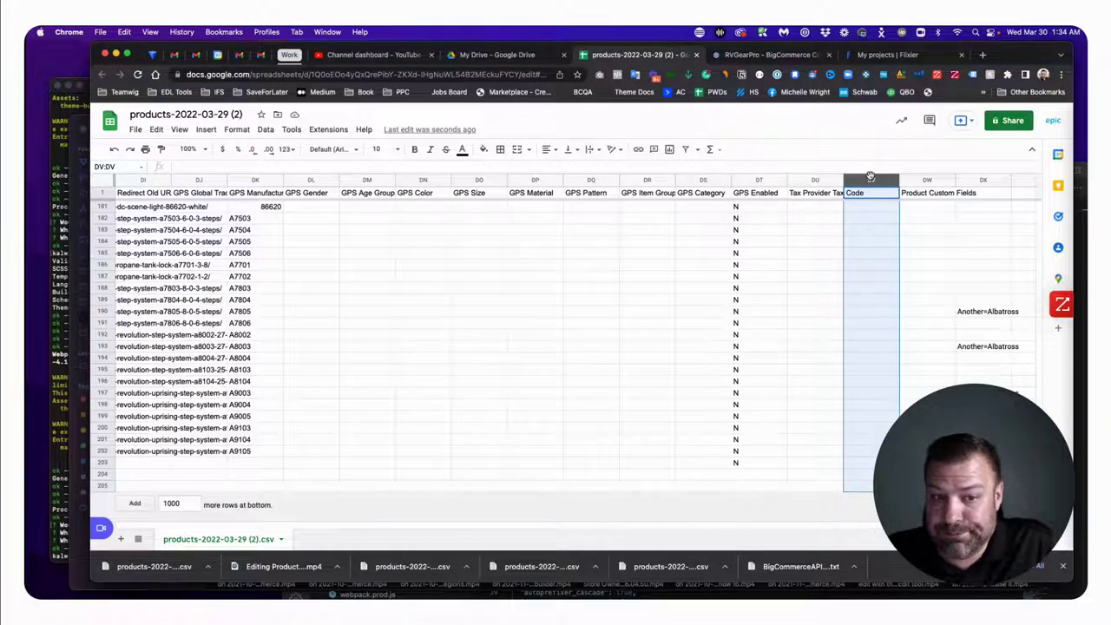
pyautogui.click(922, 196)
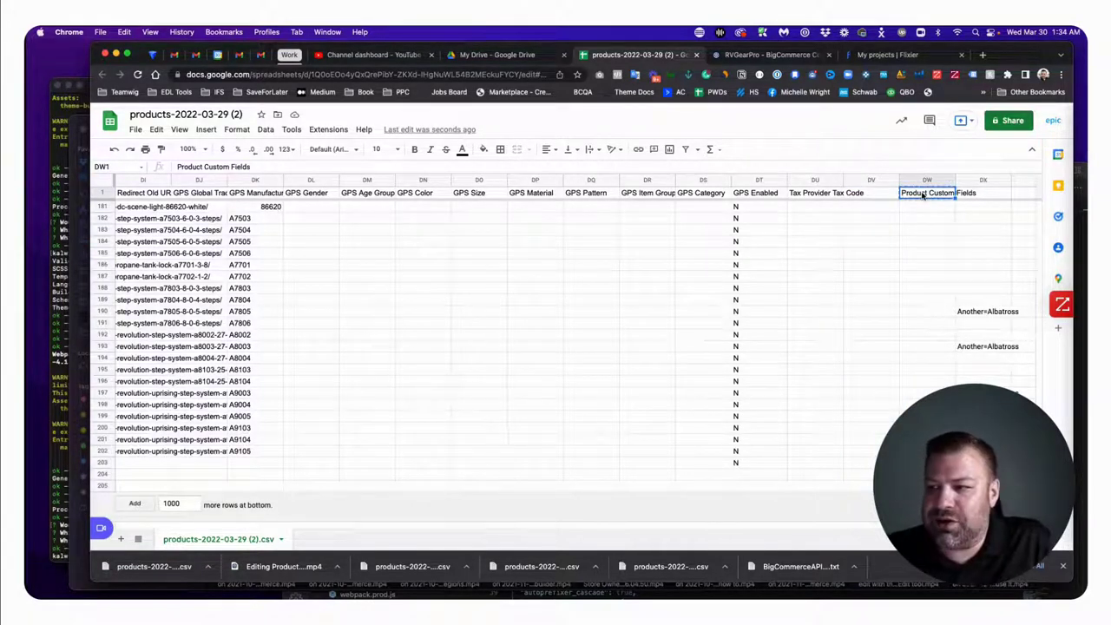
# - Move the Product Custom Fields header from DW1 into the blank column's header cell DV1
pyautogui.press('BackSpace')
pyautogui.press('Left')
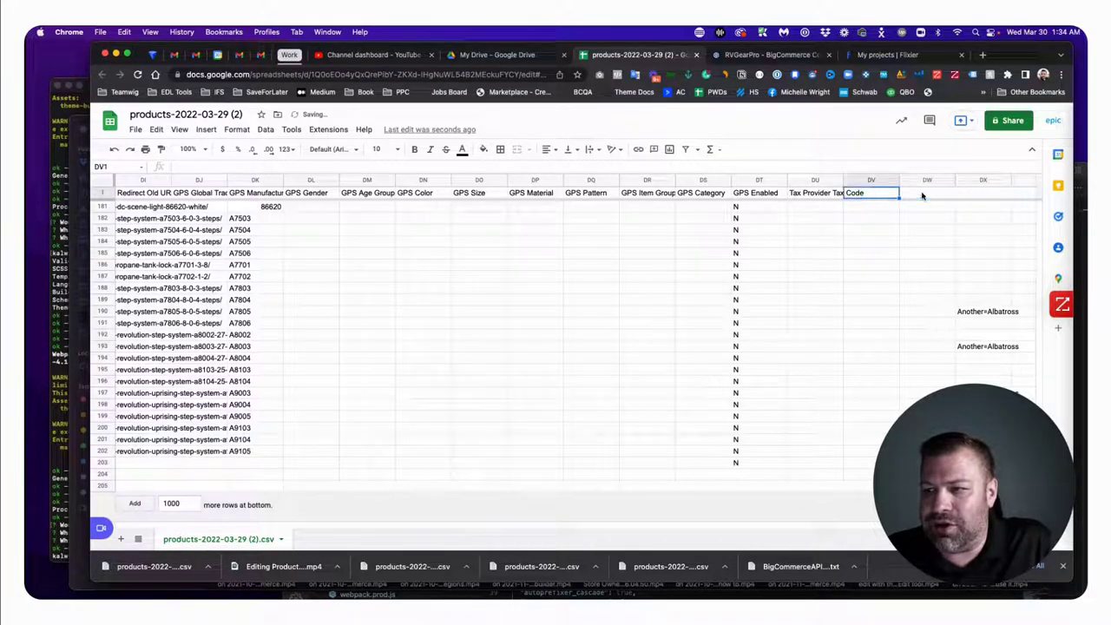
pyautogui.write('Product Custom Fields')
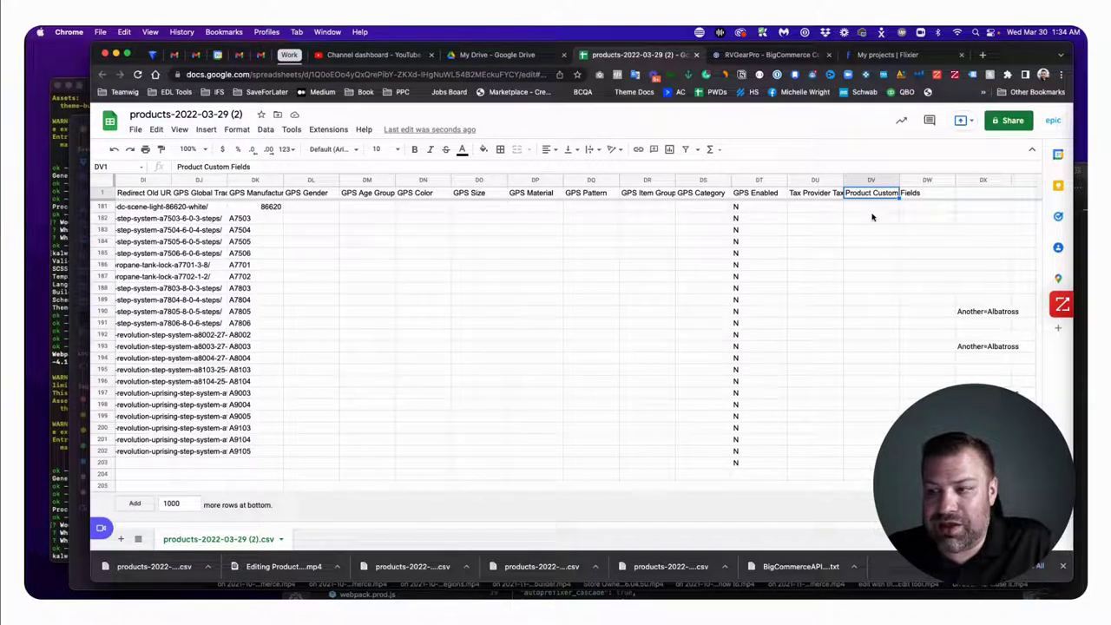
# - Enter a CONCATENATE formula in DV203 that joins DW203 and DX203
pyautogui.click(874, 460)
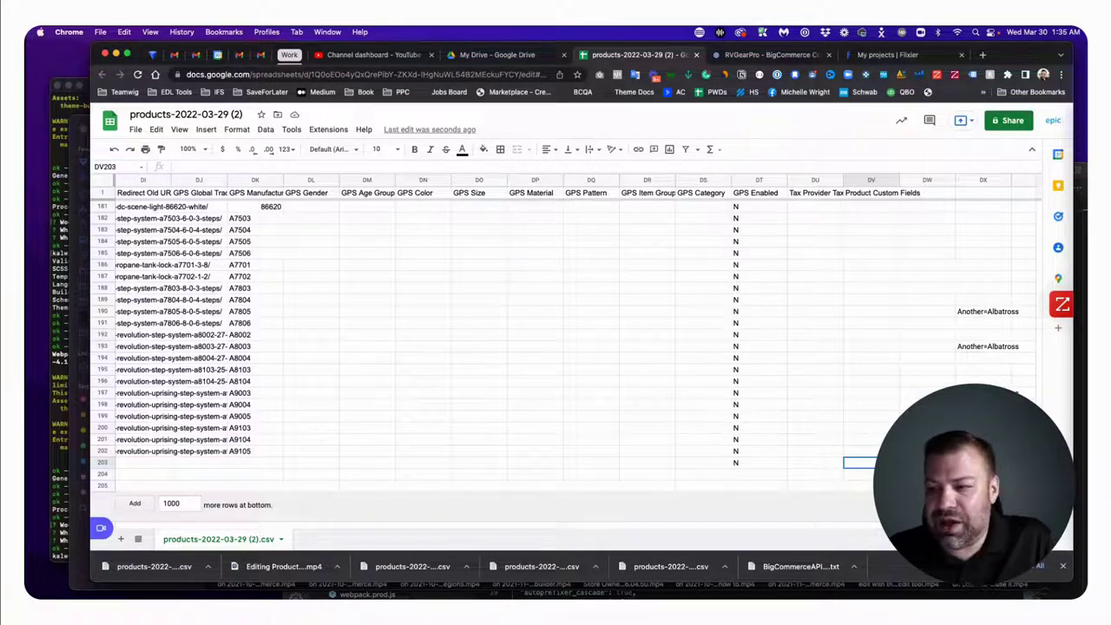
pyautogui.write('=con')
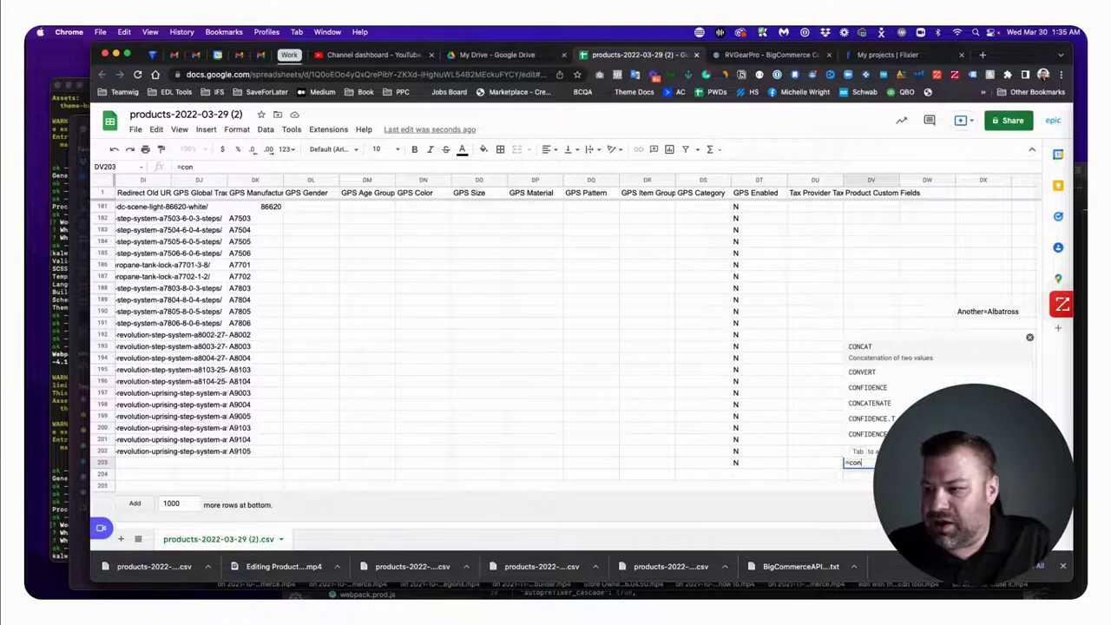
pyautogui.click(876, 402)
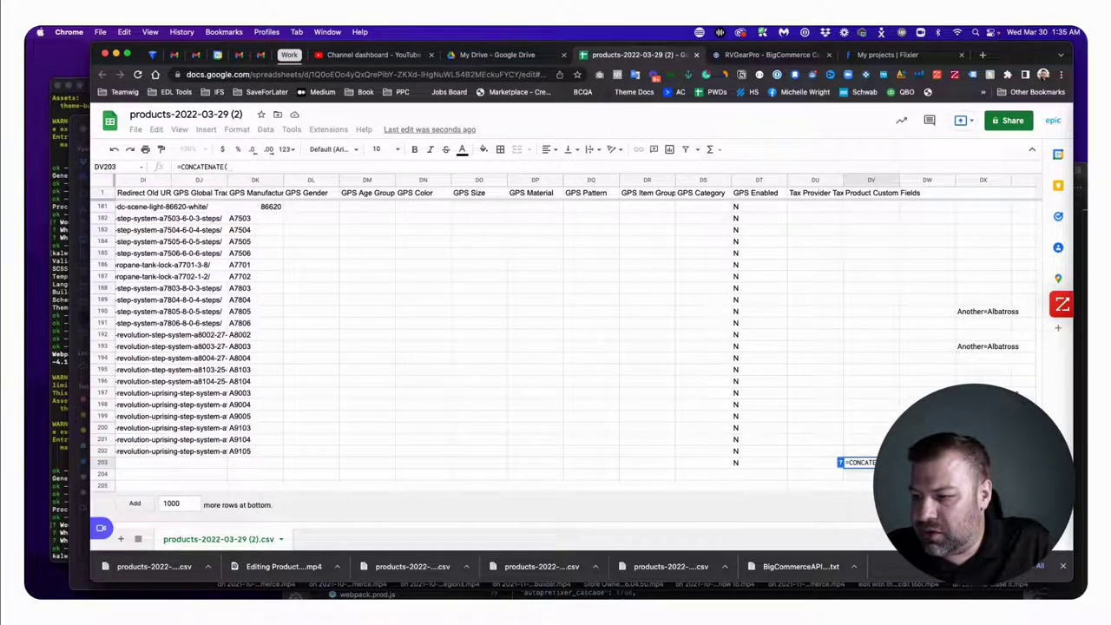
pyautogui.press('Right')
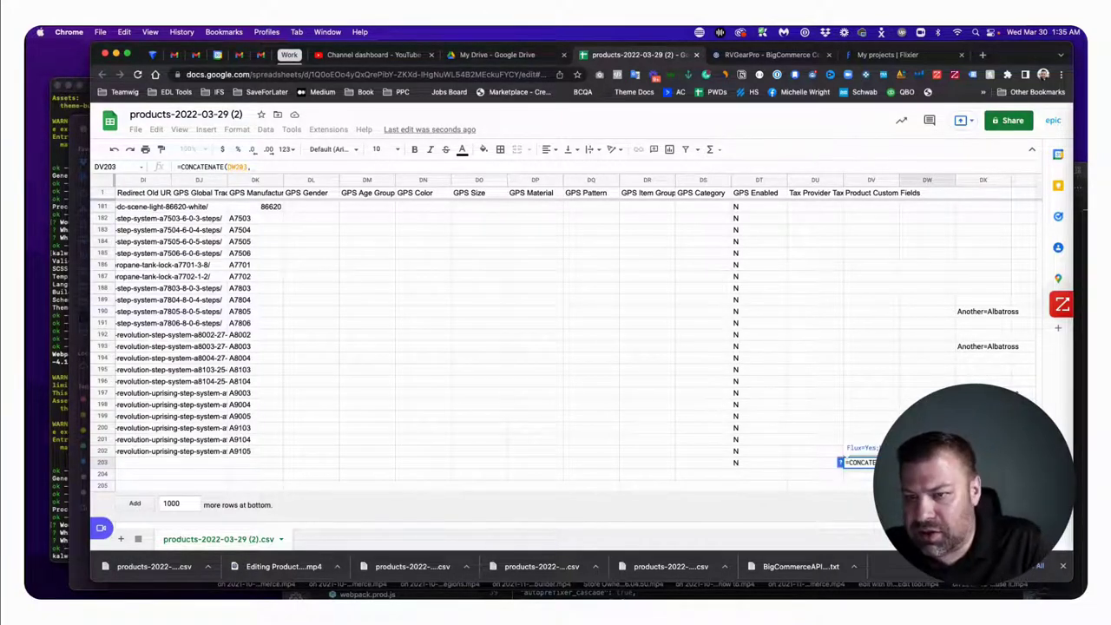
pyautogui.write(',')
pyautogui.press('Right')
pyautogui.press('Right')
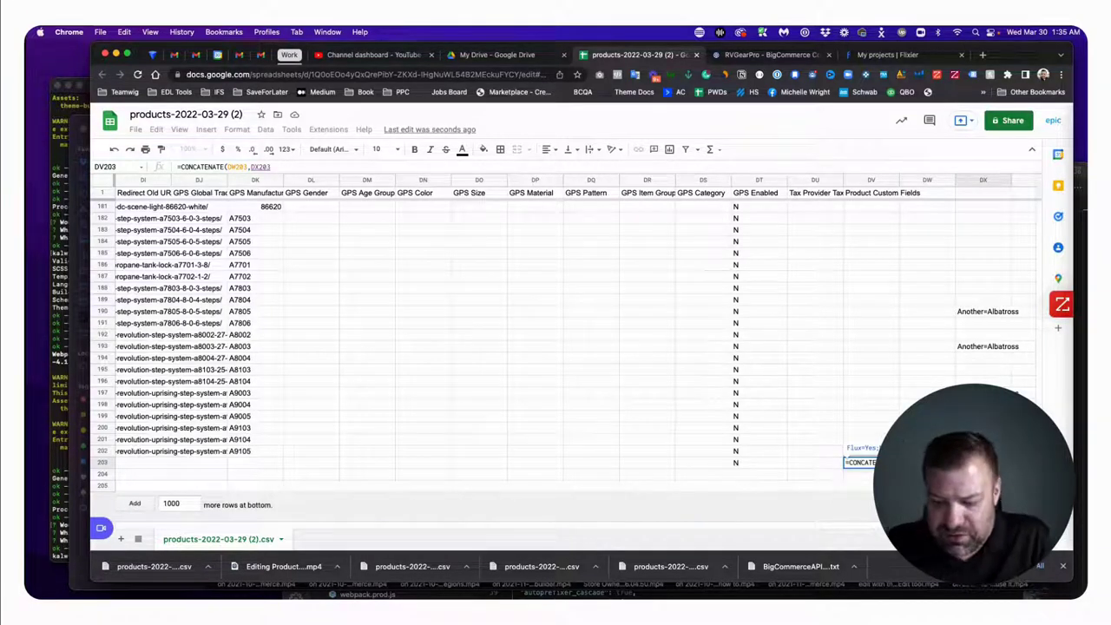
pyautogui.press('Return')
pyautogui.click(859, 462)
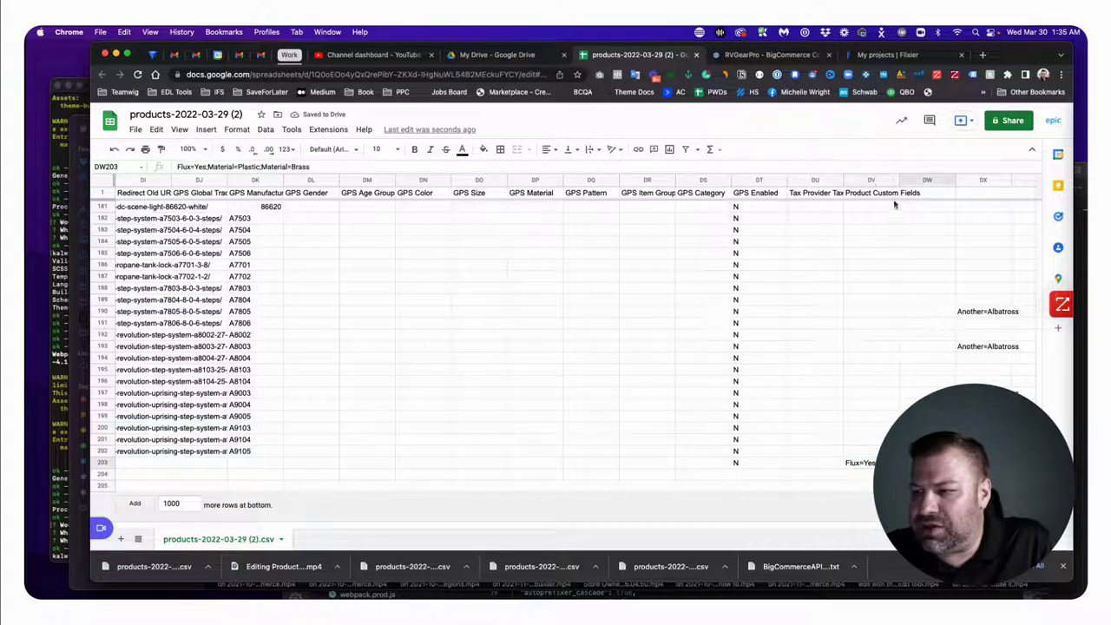
# - Fit the width of column DV to its contents
pyautogui.click(875, 180)
pyautogui.doubleClick(899, 180)
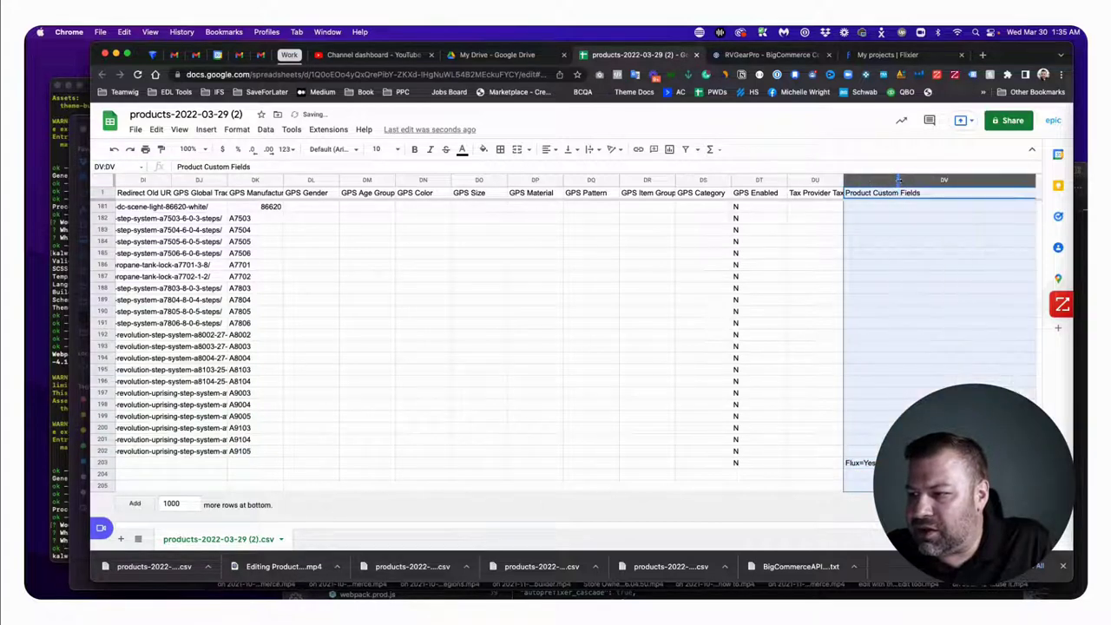
pyautogui.hscroll(3, 572, 330)
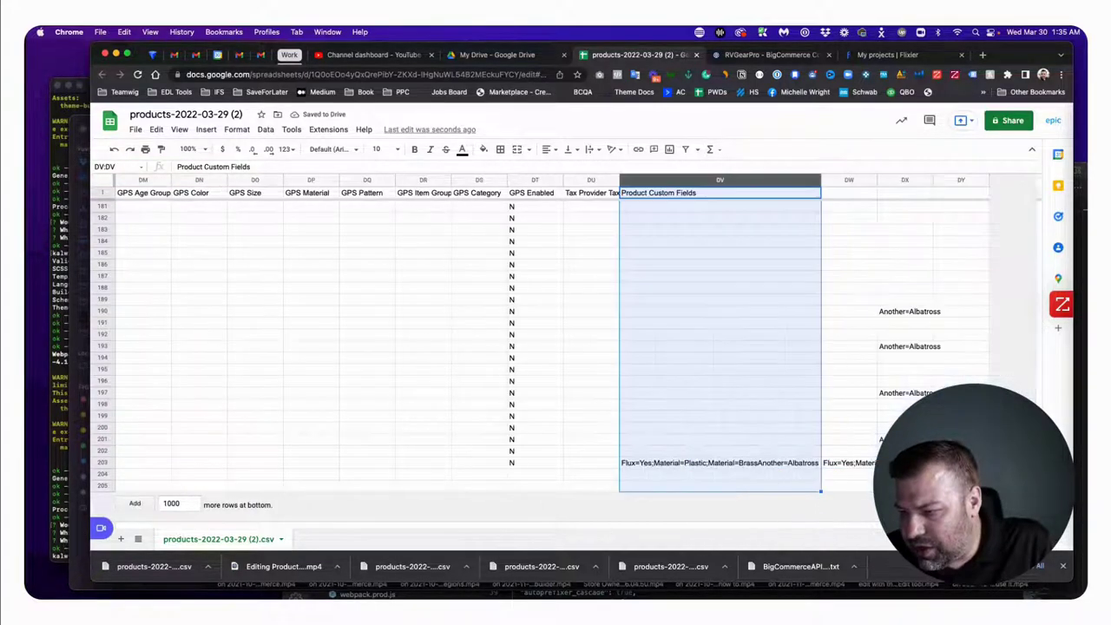
# - Add a ";" separator between DW203 and DX203 in the DV203 CONCATENATE formula
pyautogui.click(766, 466)
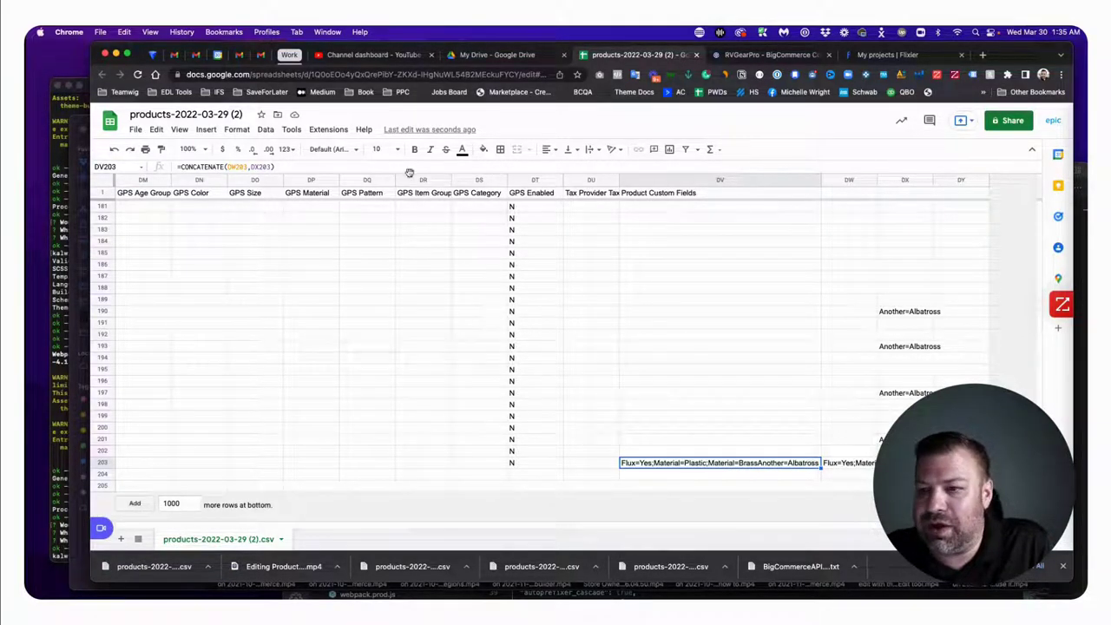
pyautogui.click(247, 167)
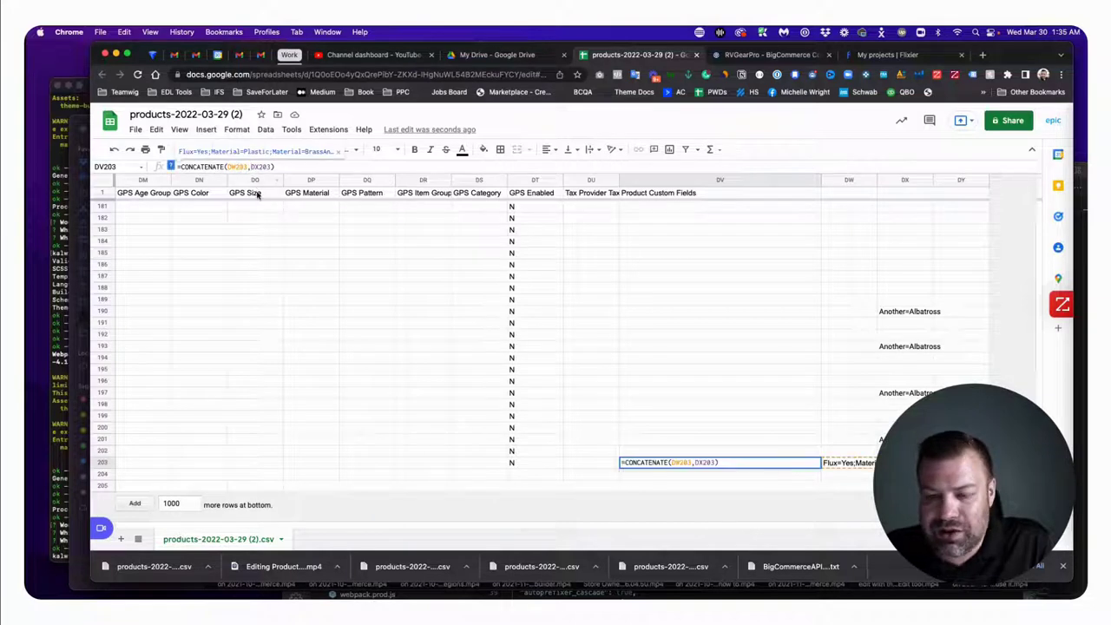
pyautogui.write('"')
pyautogui.write(';",')
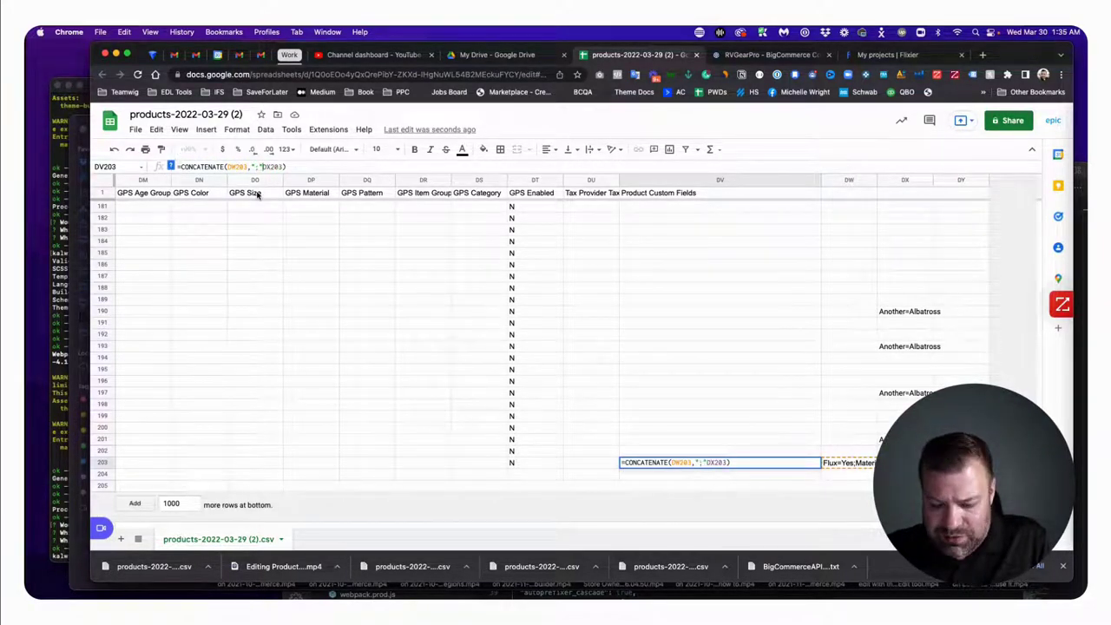
pyautogui.press('Return')
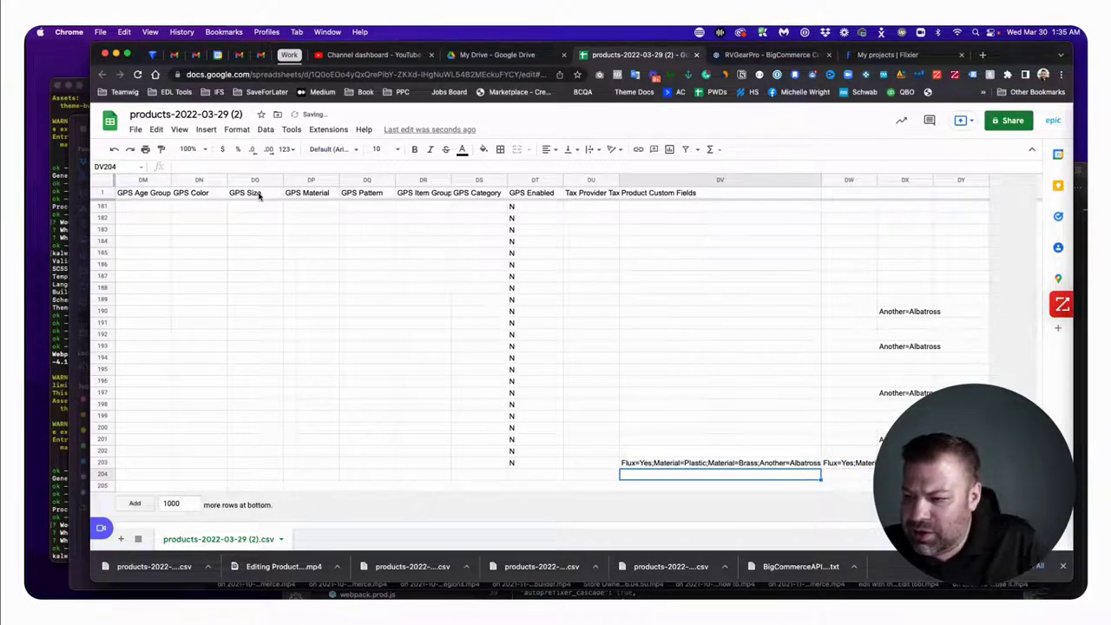
pyautogui.click(738, 462)
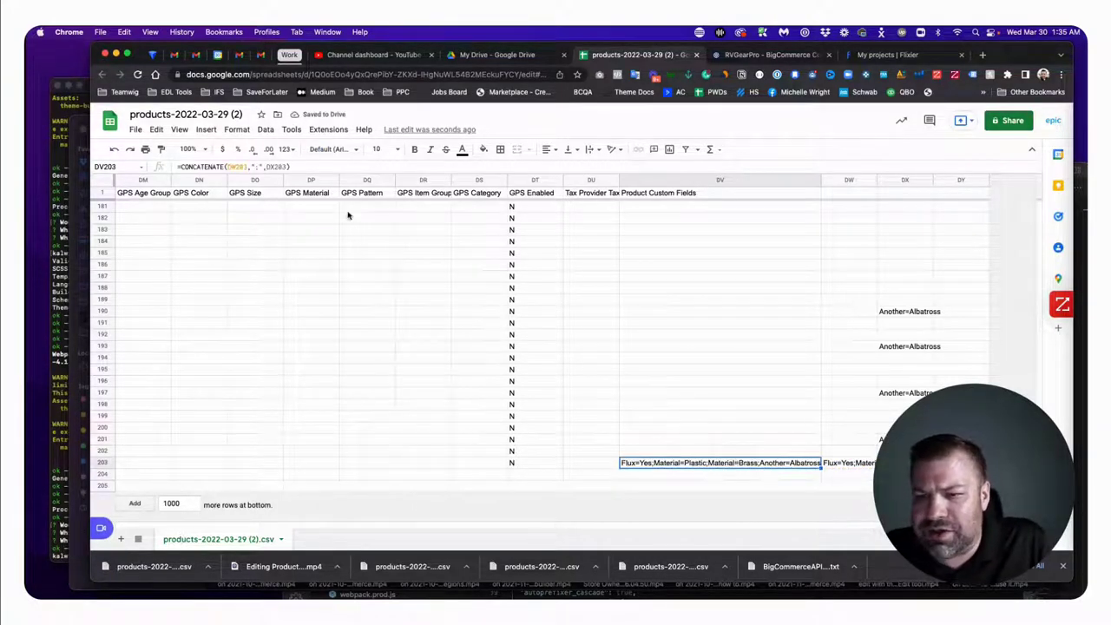
# - Fill the DV203 formula upward through DV186
pyautogui.click(809, 446)
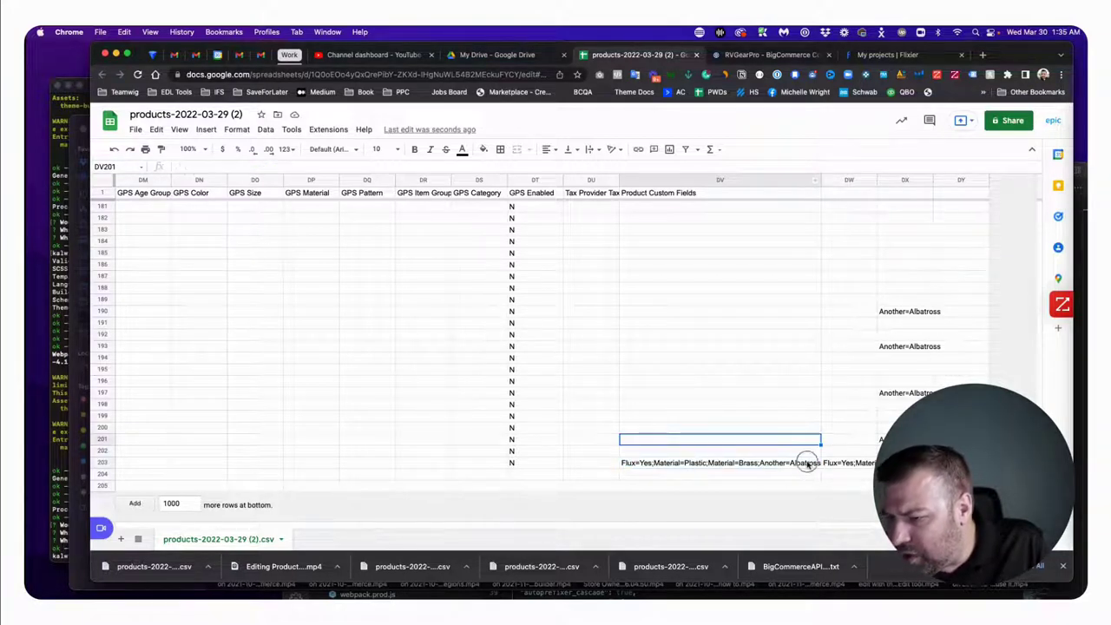
pyautogui.click(813, 466)
pyautogui.moveTo(821, 467); pyautogui.dragTo(789, 271)
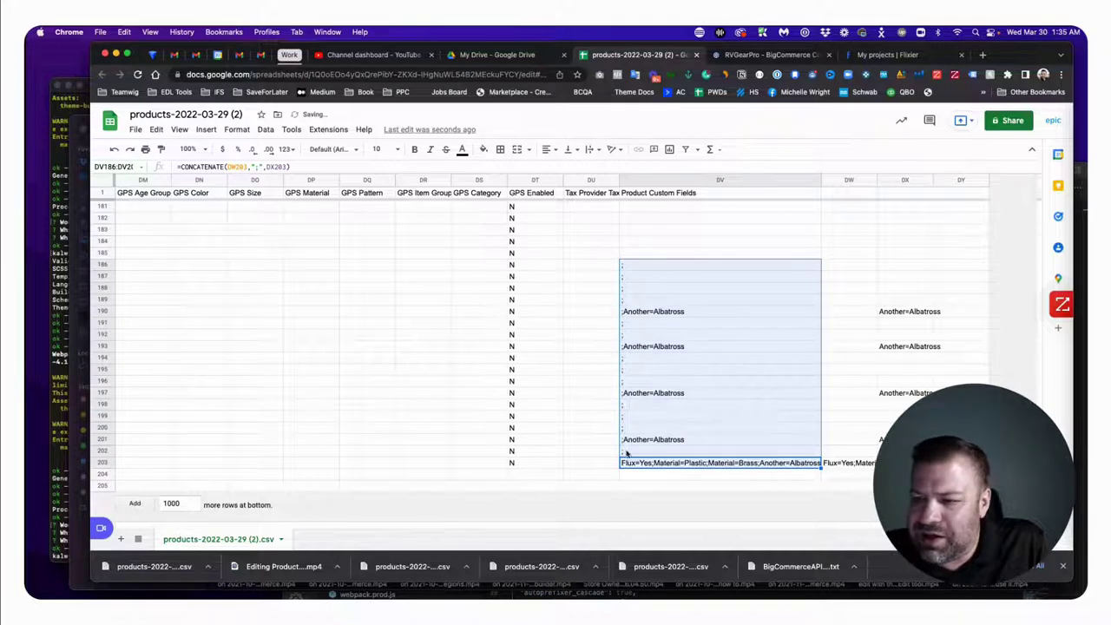
# - Copy the CONCATENATE expression without its equals sign from DV203, and replace the formula with the beginning of an IF with LEN
pyautogui.click(713, 463)
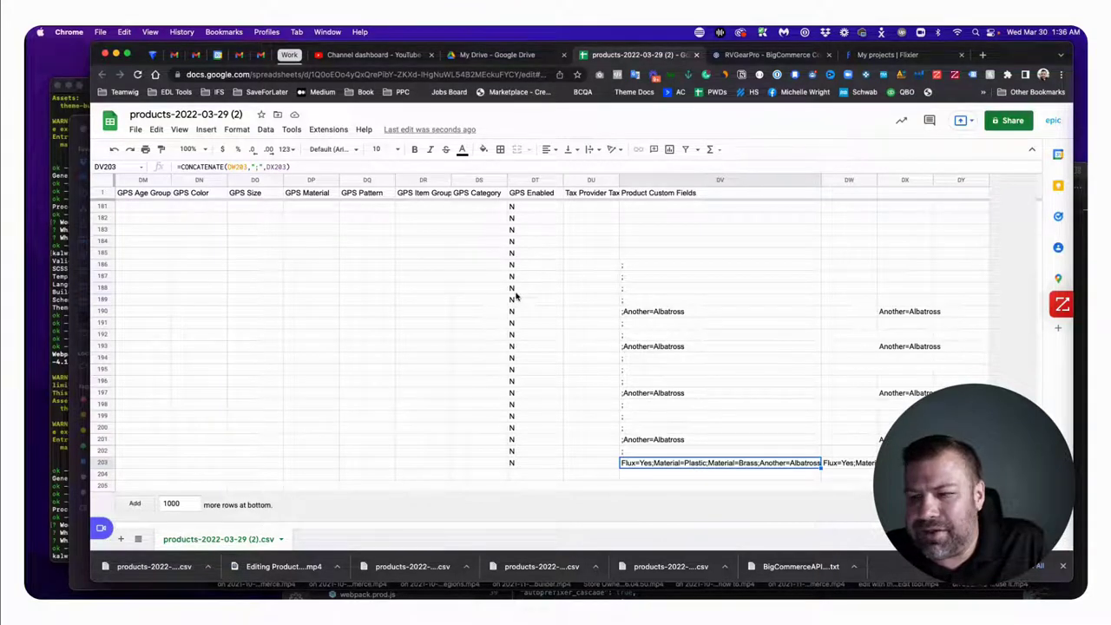
pyautogui.click(201, 167)
pyautogui.tripleClick(201, 166)
pyautogui.hotkey('ctrl', 'c')
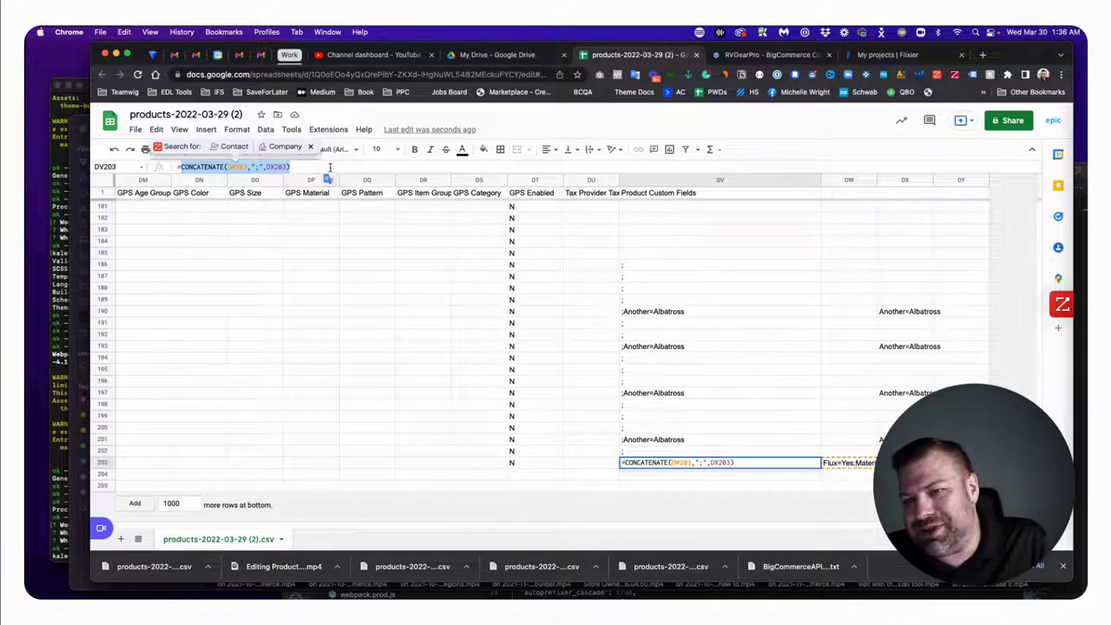
pyautogui.write('=if')
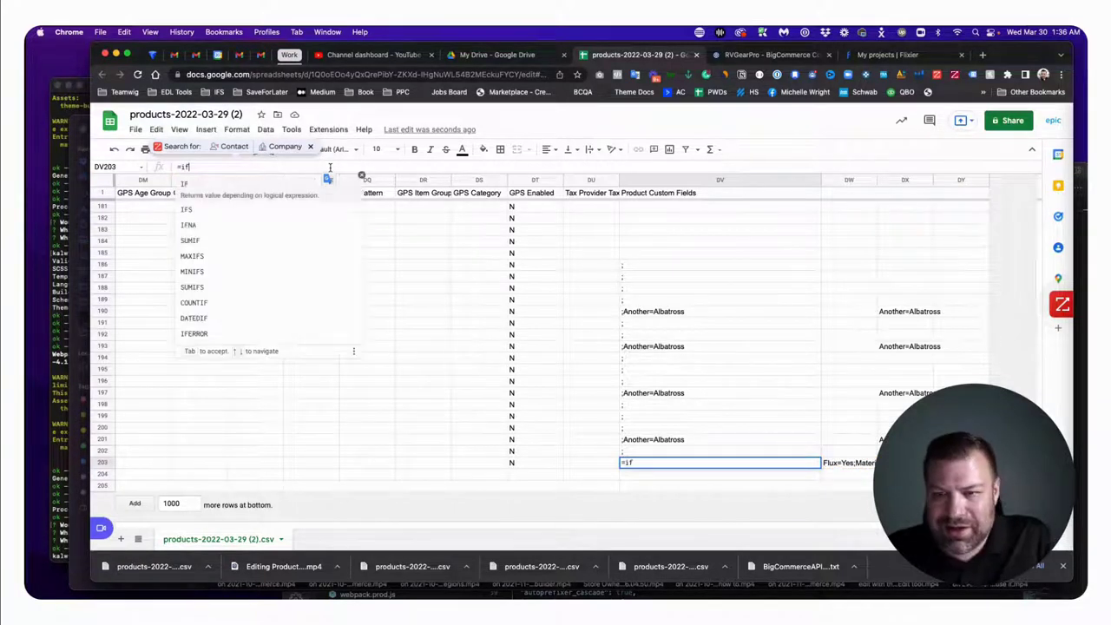
pyautogui.click(837, 463)
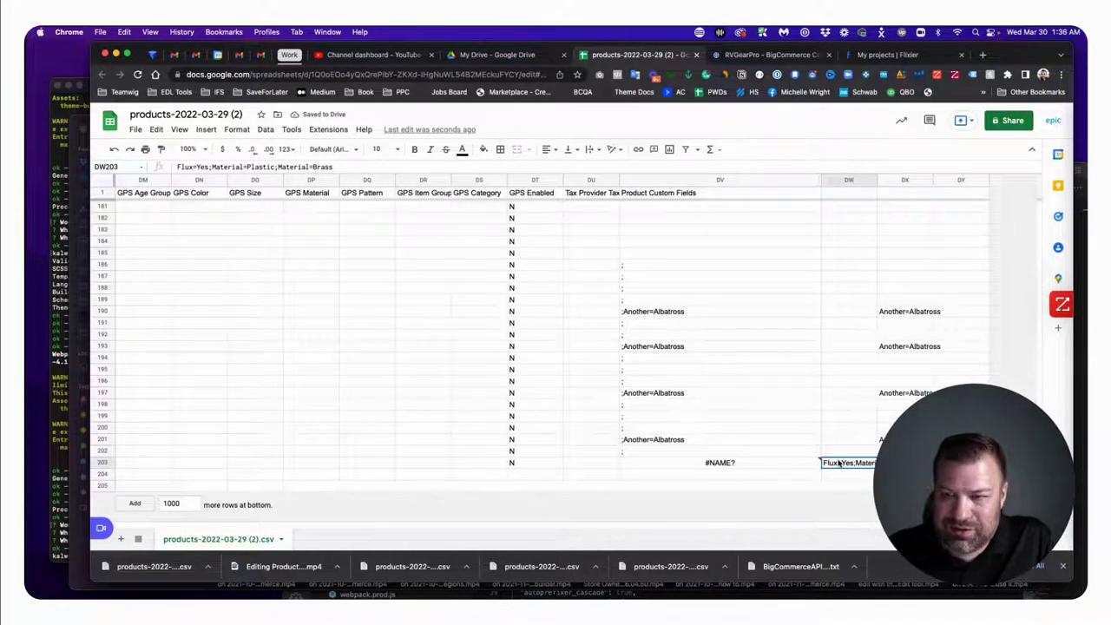
pyautogui.click(760, 468)
pyautogui.click(196, 167)
pyautogui.write('(len')
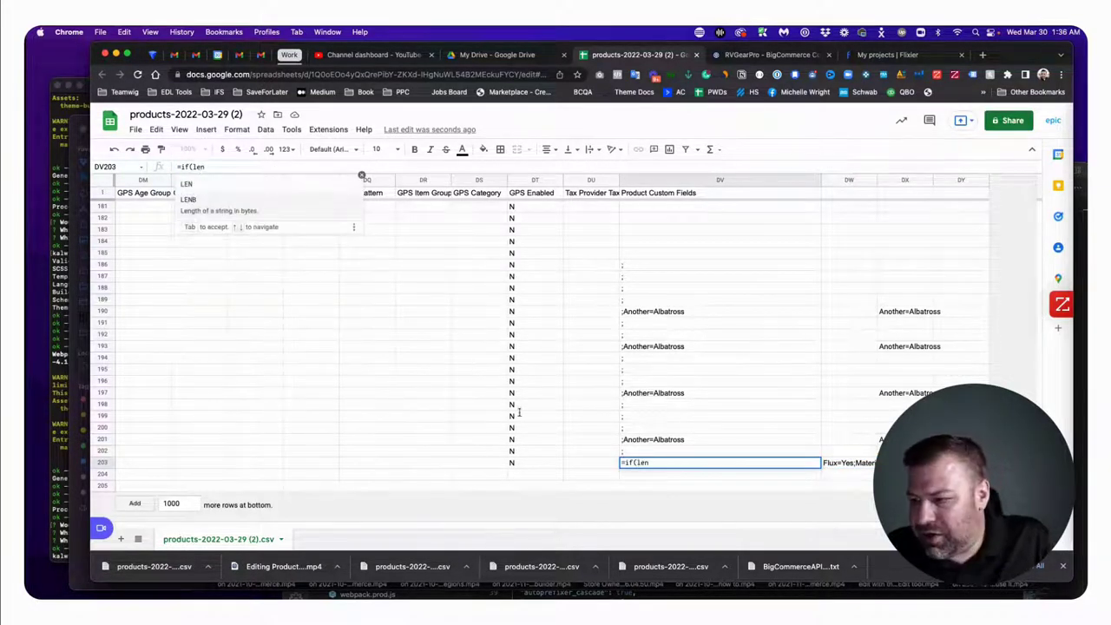
pyautogui.click(837, 466)
pyautogui.write('=')
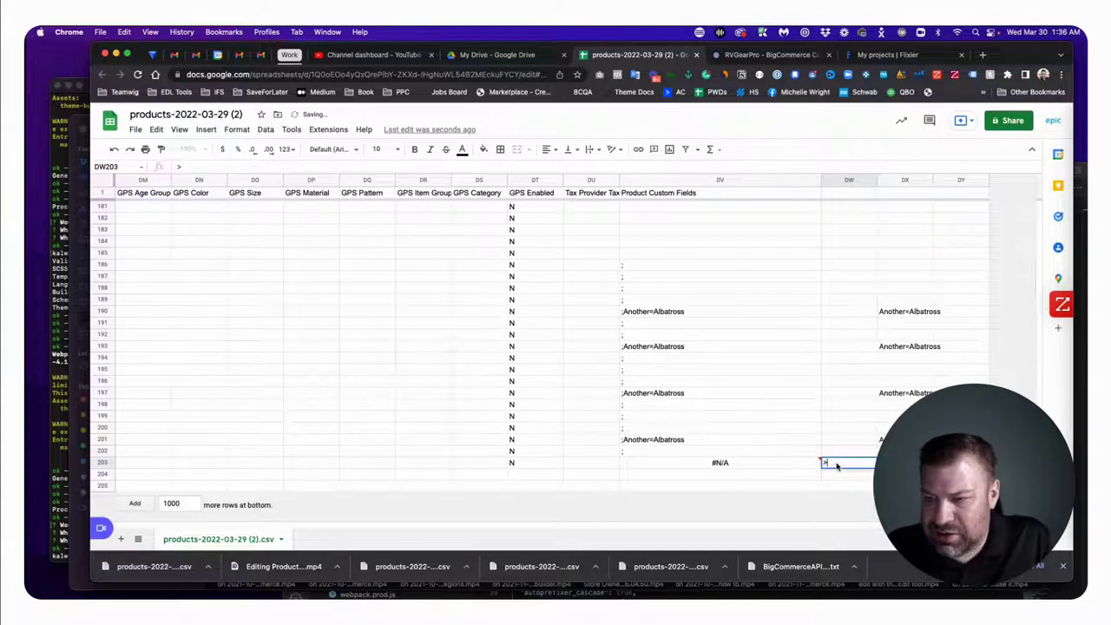
pyautogui.press('Escape')
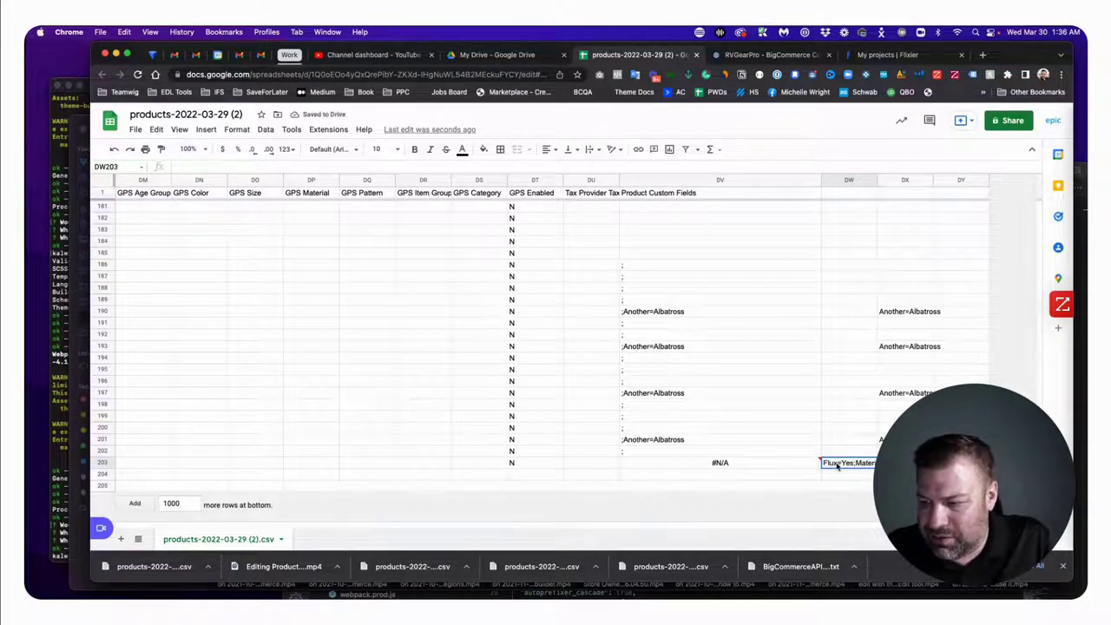
# - Make the IF condition in DV203 test len(DX203)>0
pyautogui.hscroll(-2, 820, 471)
pyautogui.click(837, 467)
pyautogui.click(215, 166)
pyautogui.press('BackSpace')
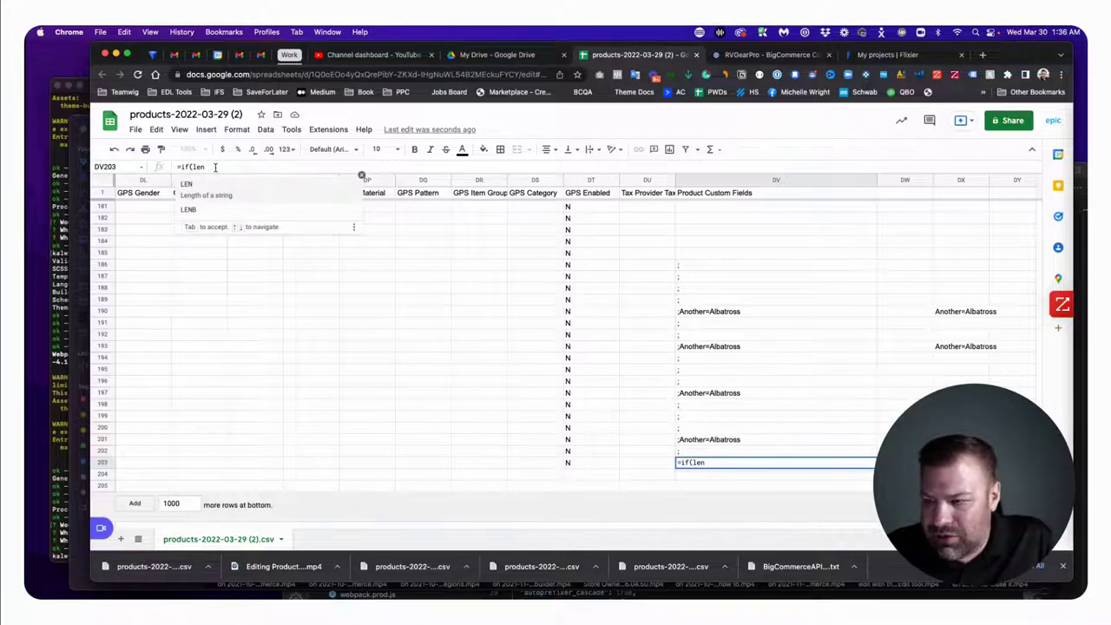
pyautogui.write('(')
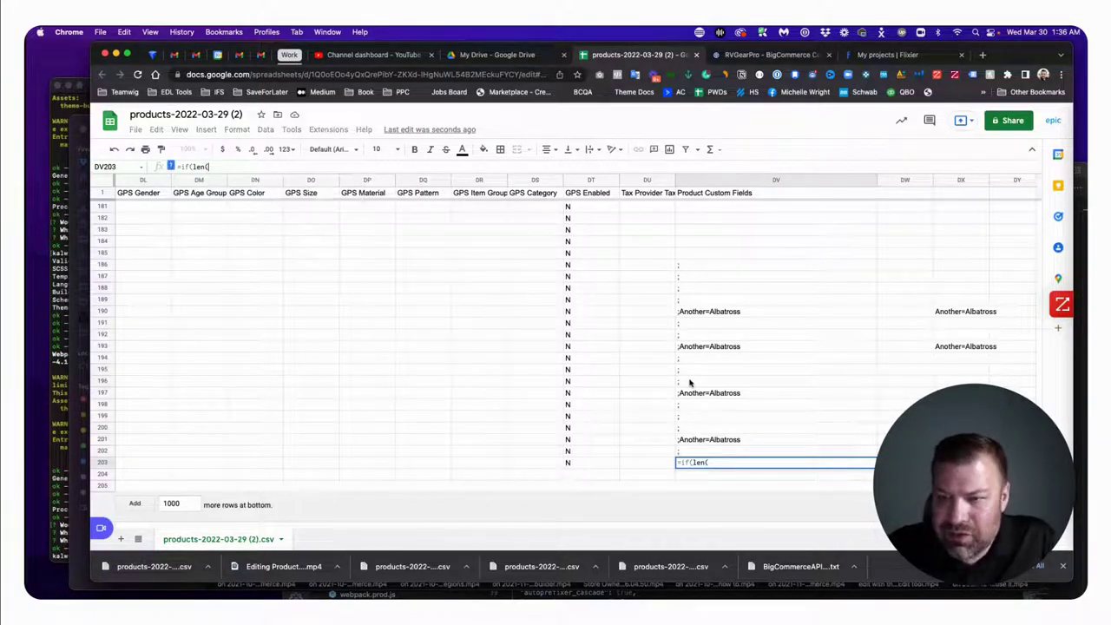
pyautogui.click(904, 462)
pyautogui.write(')>0,')
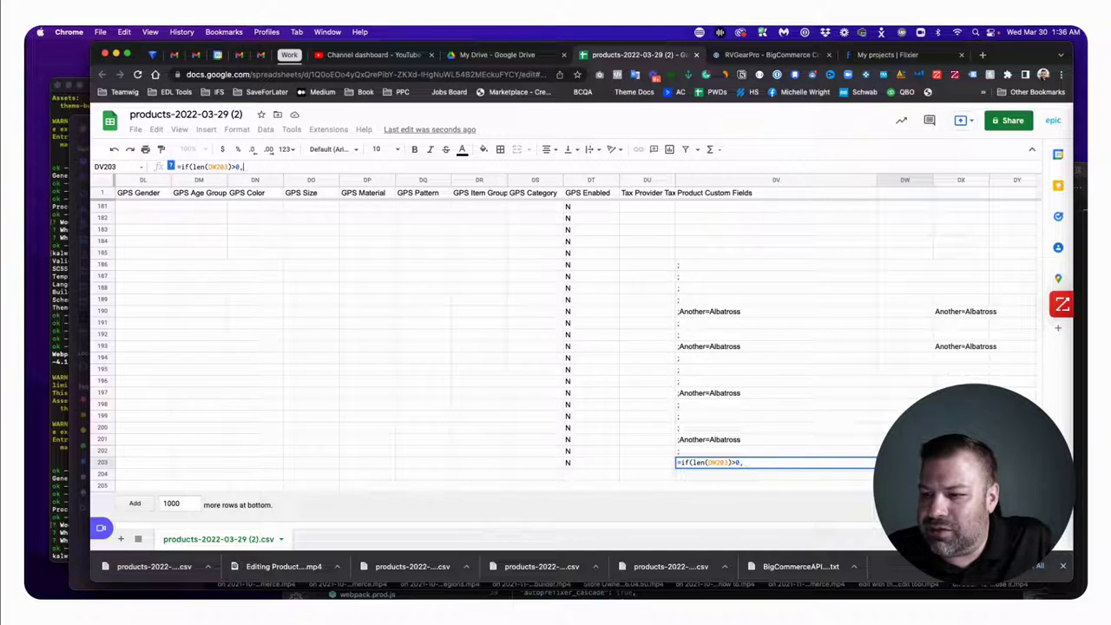
pyautogui.click(217, 166)
pyautogui.press('BackSpace')
pyautogui.write('X')
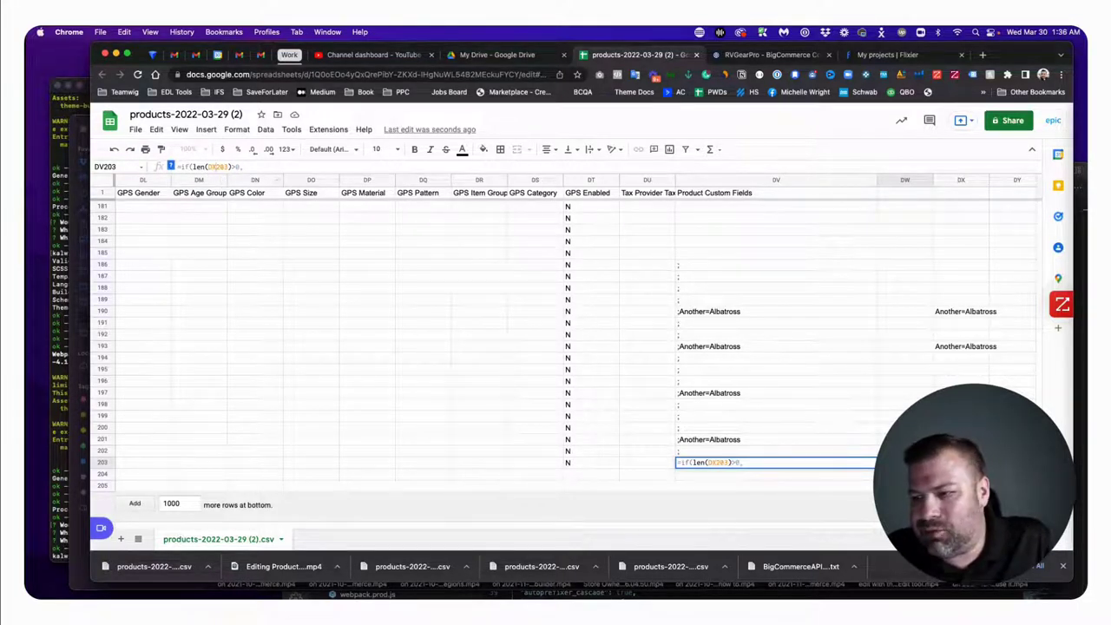
# - Complete the DV203 IF formula with the copied CONCATENATE(DW203,";",DX203) as the true result and DW203 as the false result
pyautogui.hotkey('ctrl', 'v')
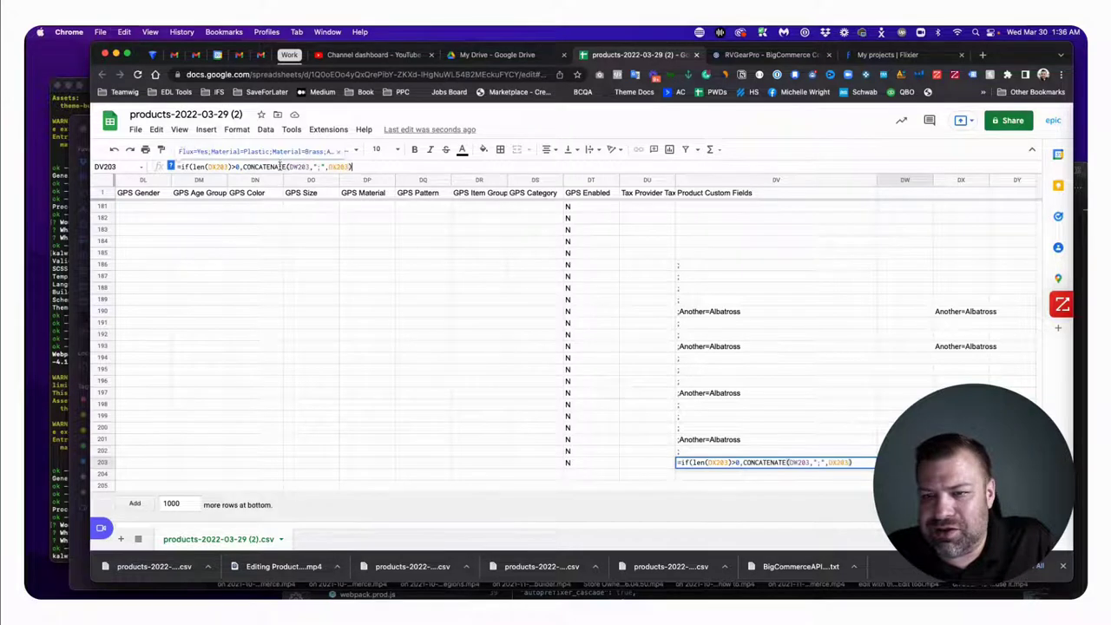
pyautogui.write(',DW203')
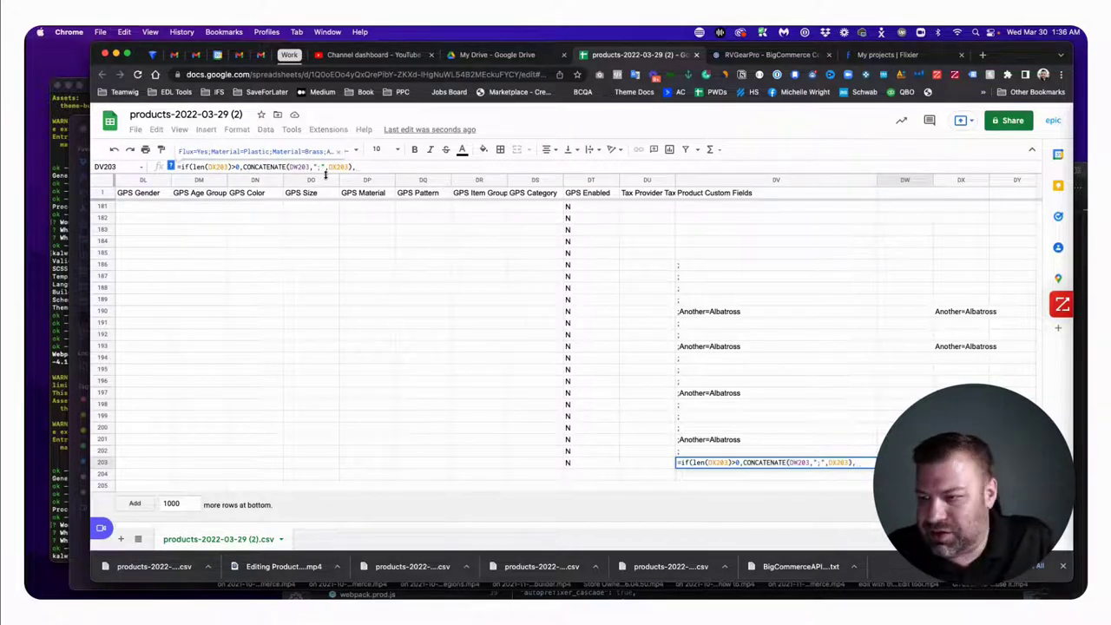
pyautogui.press('Return')
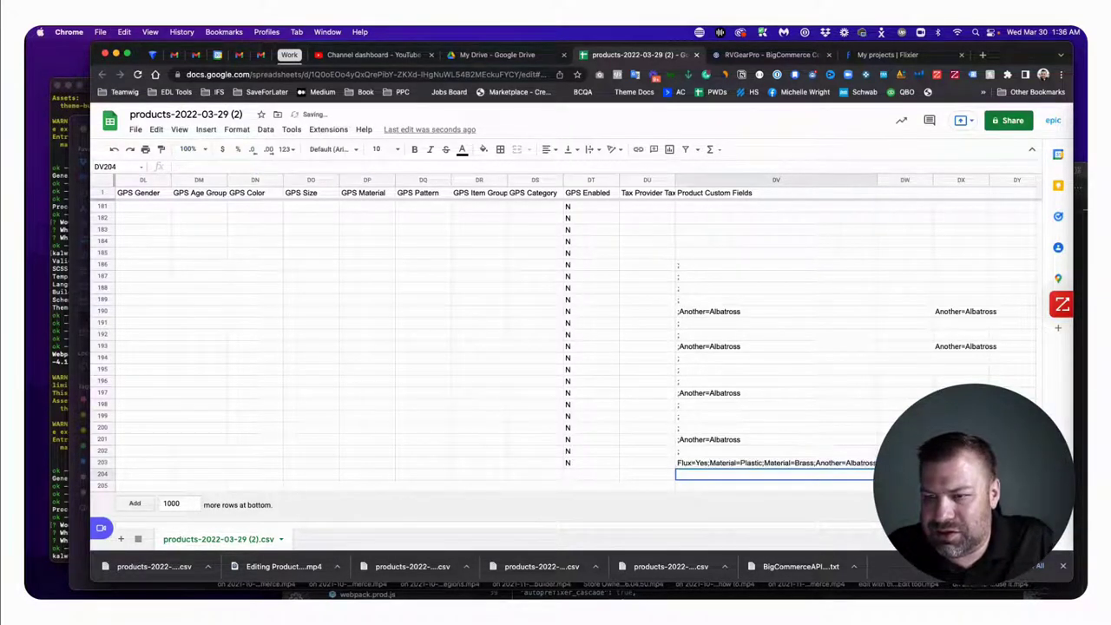
# - Fill the IF formula from DV203 upward through DV188
pyautogui.click(841, 466)
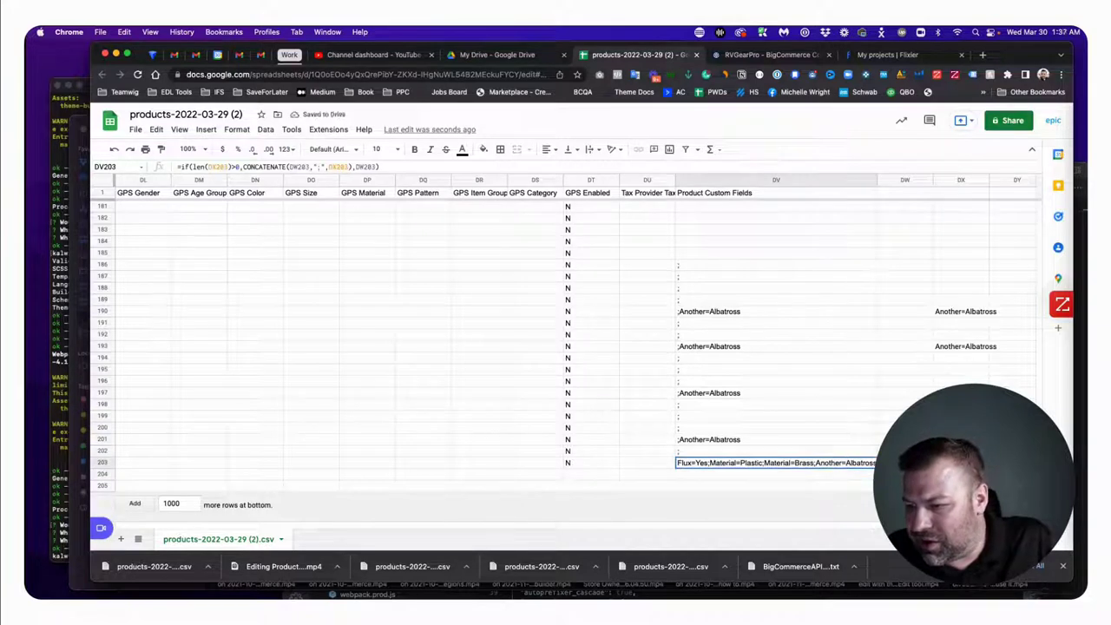
pyautogui.moveTo(872, 462); pyautogui.dragTo(841, 289)
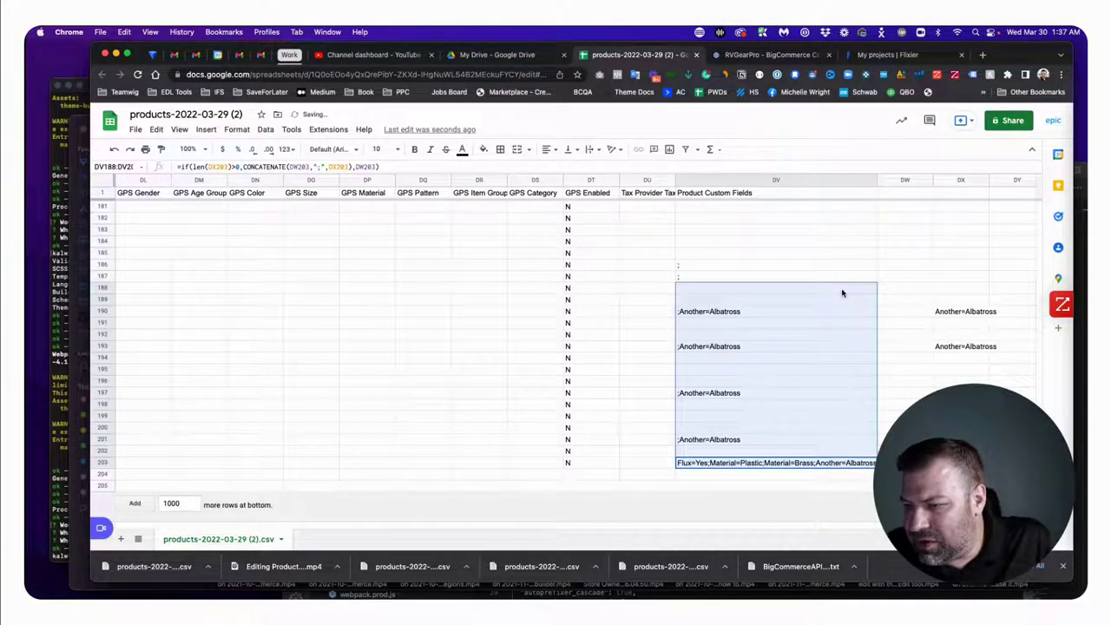
# - Check the filled IF formula in the blank-looking cells of column DV between rows 188 and 203, and in DV203
pyautogui.click(856, 425)
pyautogui.click(673, 403)
pyautogui.click(682, 380)
pyautogui.click(681, 369)
pyautogui.click(682, 357)
pyautogui.click(683, 334)
pyautogui.click(682, 323)
pyautogui.click(682, 299)
pyautogui.click(681, 287)
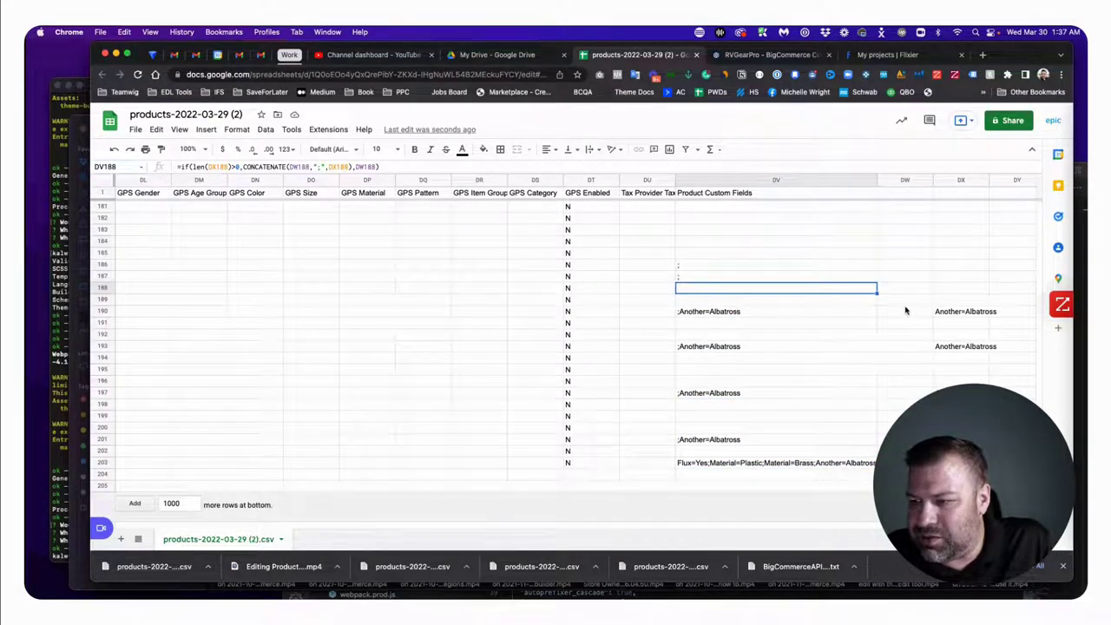
pyautogui.click(809, 465)
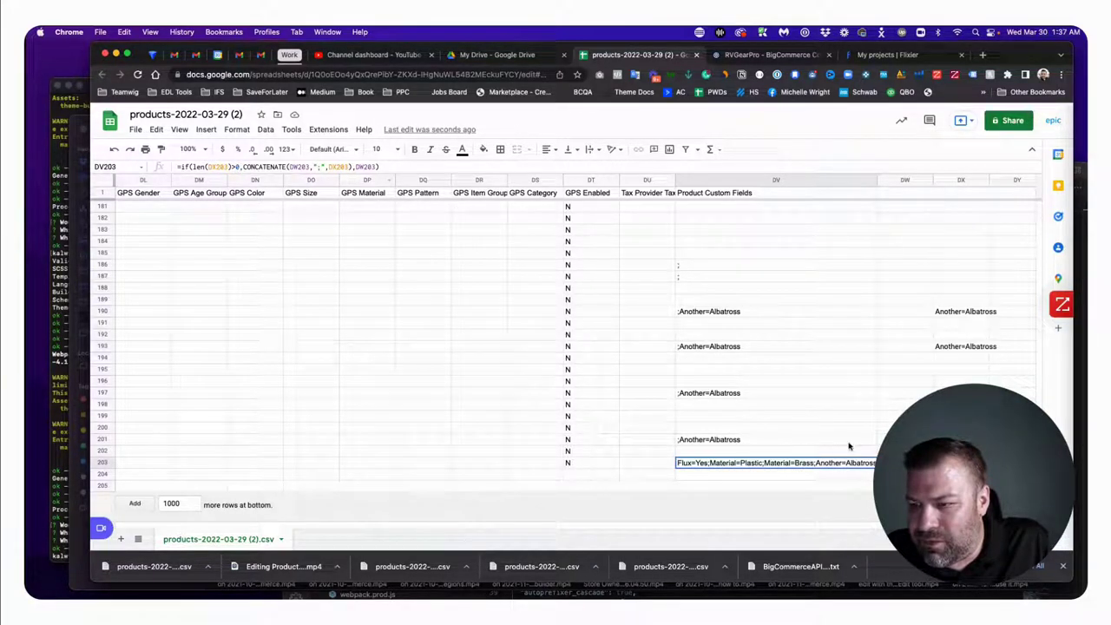
# - Examine the DV203 formula against its source cells DW203 and DX203
pyautogui.click(961, 403)
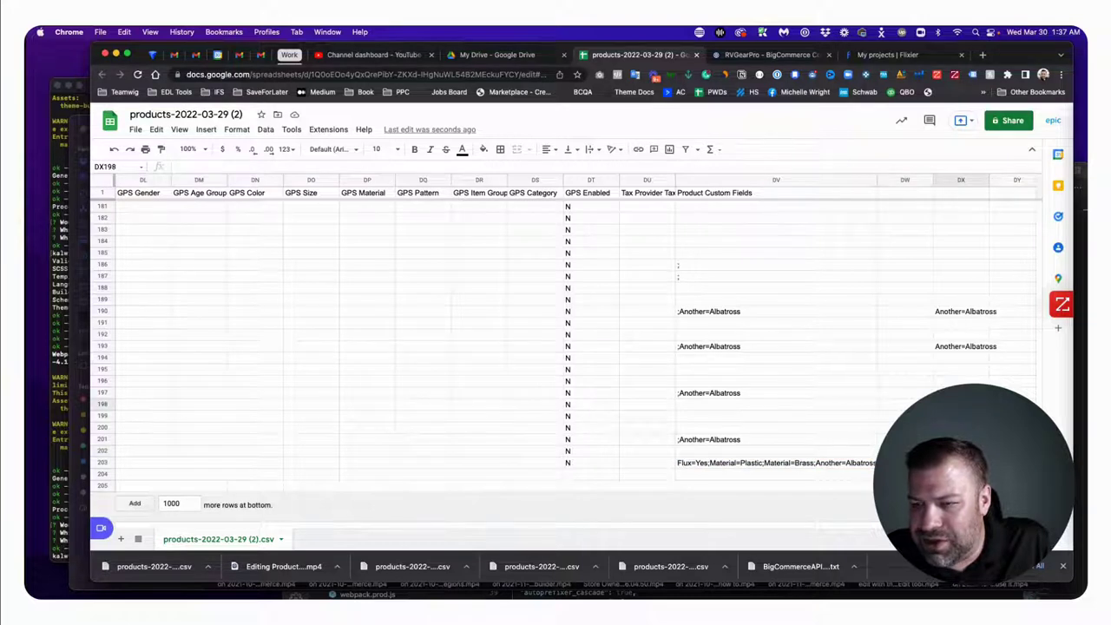
pyautogui.click(783, 464)
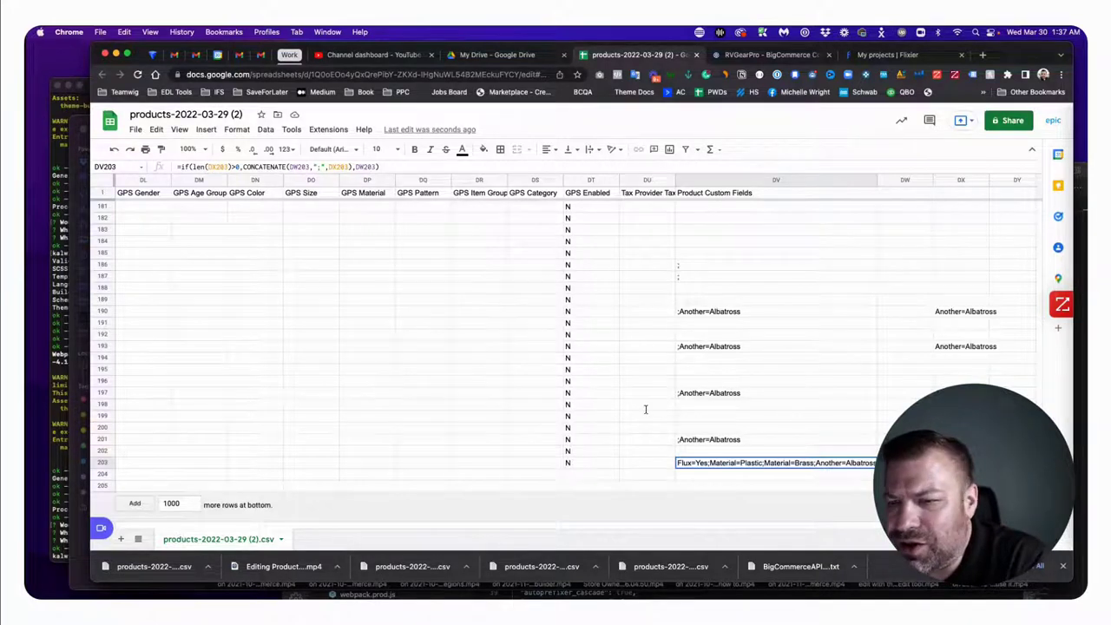
pyautogui.click(961, 462)
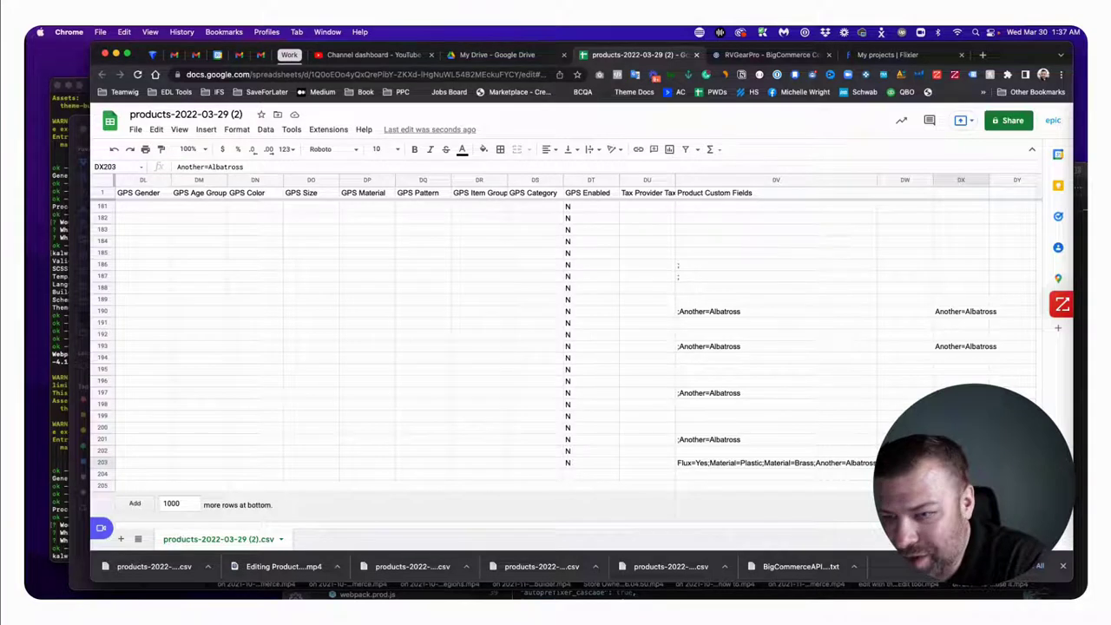
pyautogui.click(800, 465)
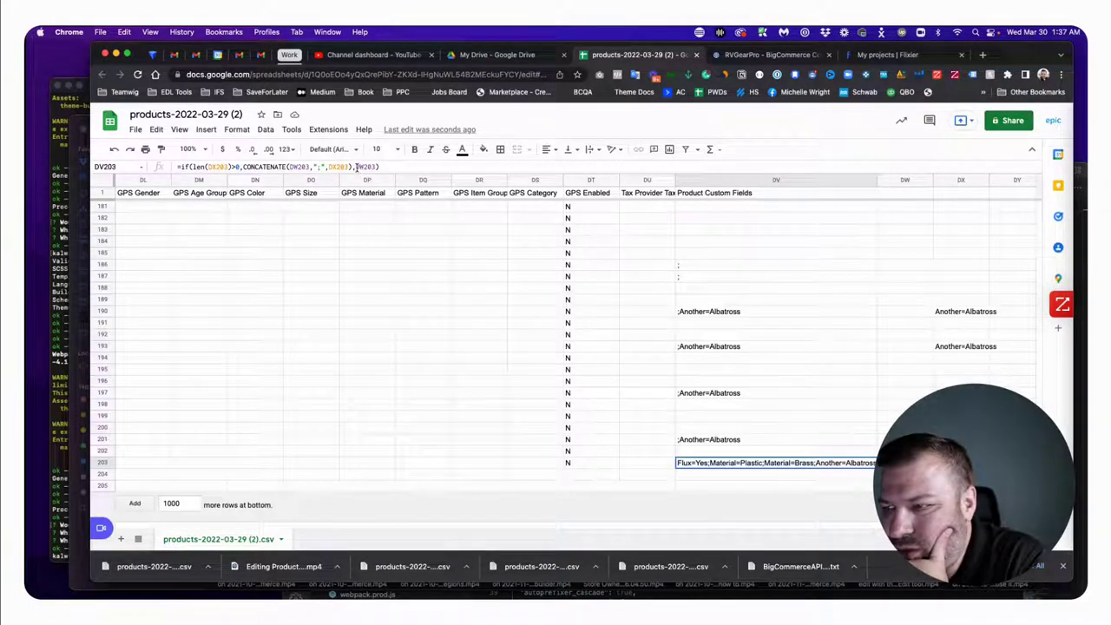
pyautogui.click(331, 166)
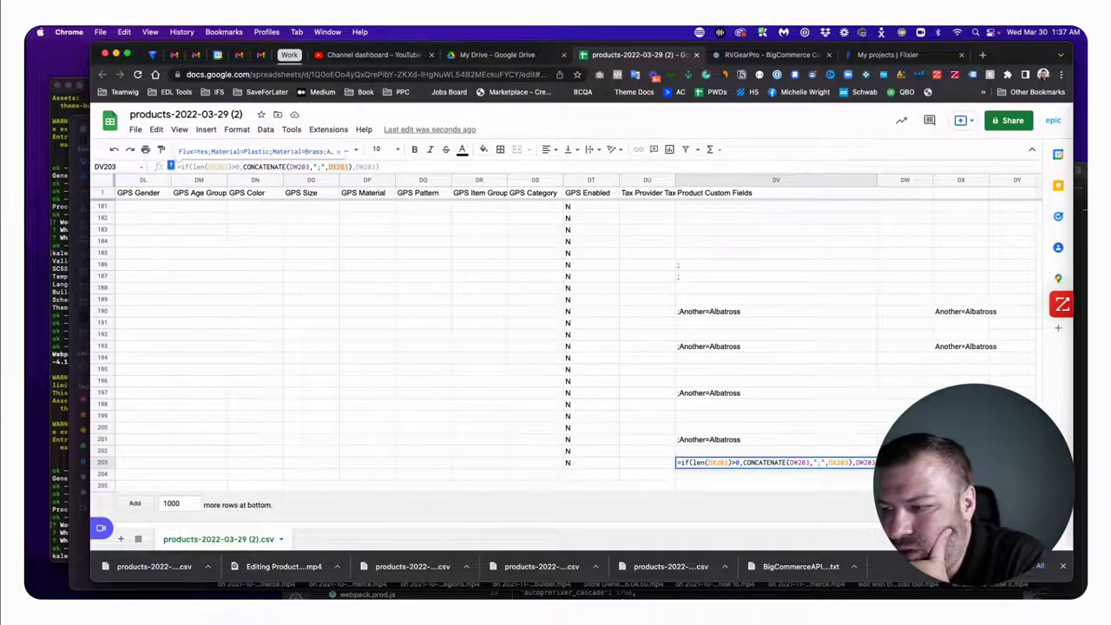
pyautogui.click(961, 461)
pyautogui.click(905, 462)
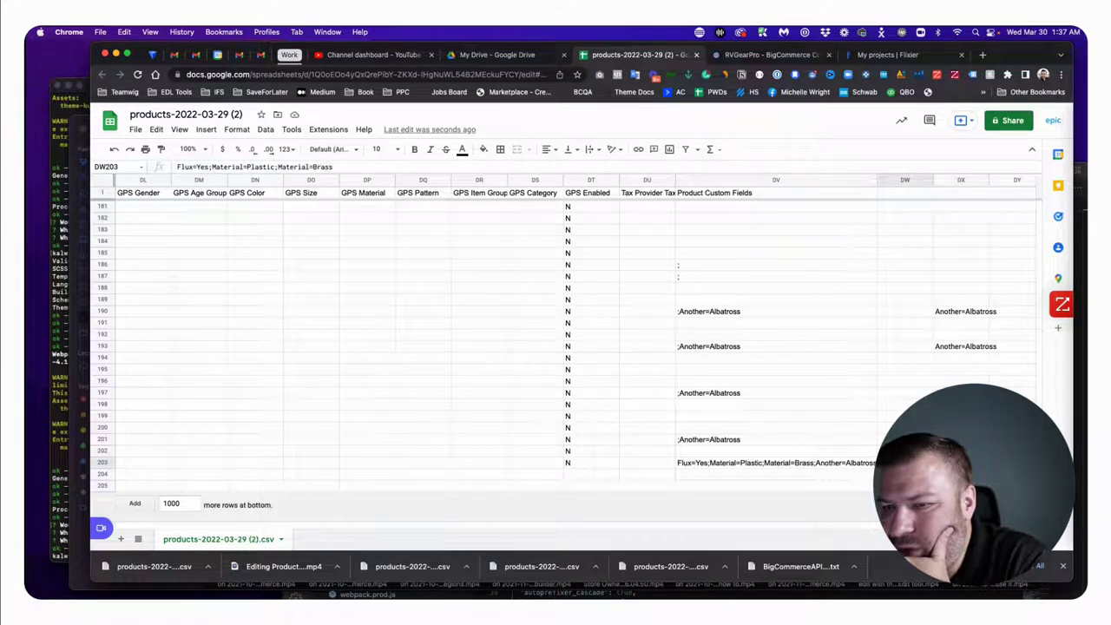
pyautogui.click(858, 465)
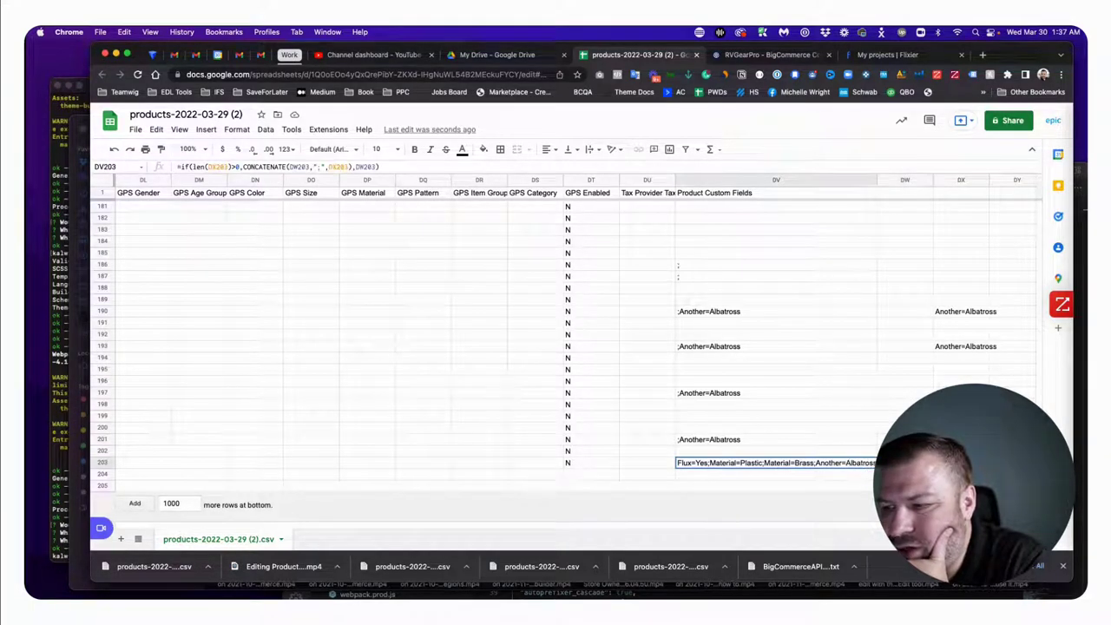
# - Replace the CONCATENATE part of the DV203 formula with a nested IF that tests len(DW203)>0
pyautogui.click(250, 166)
pyautogui.moveTo(249, 167); pyautogui.dragTo(348, 180)
pyautogui.write('if(len(')
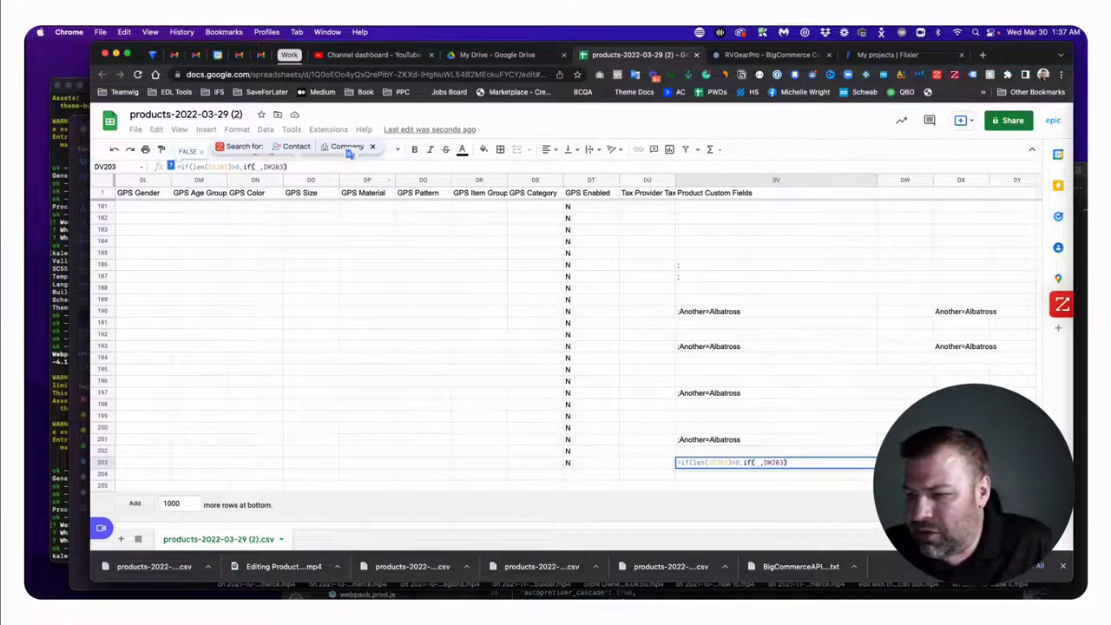
pyautogui.write('DW203)>0,if(len(')
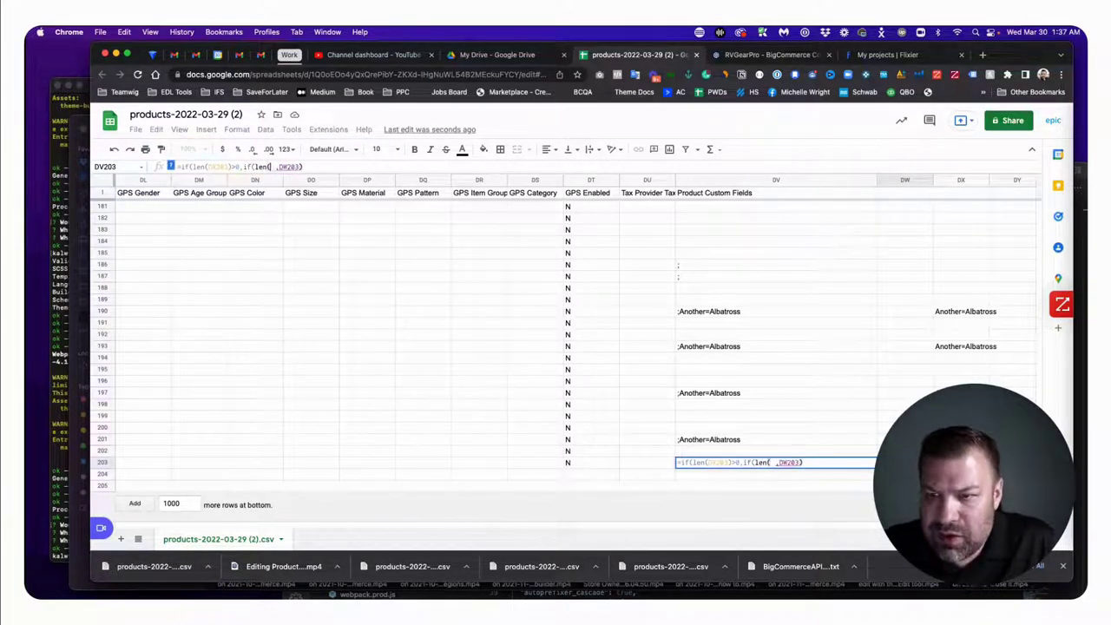
pyautogui.write('DW203')
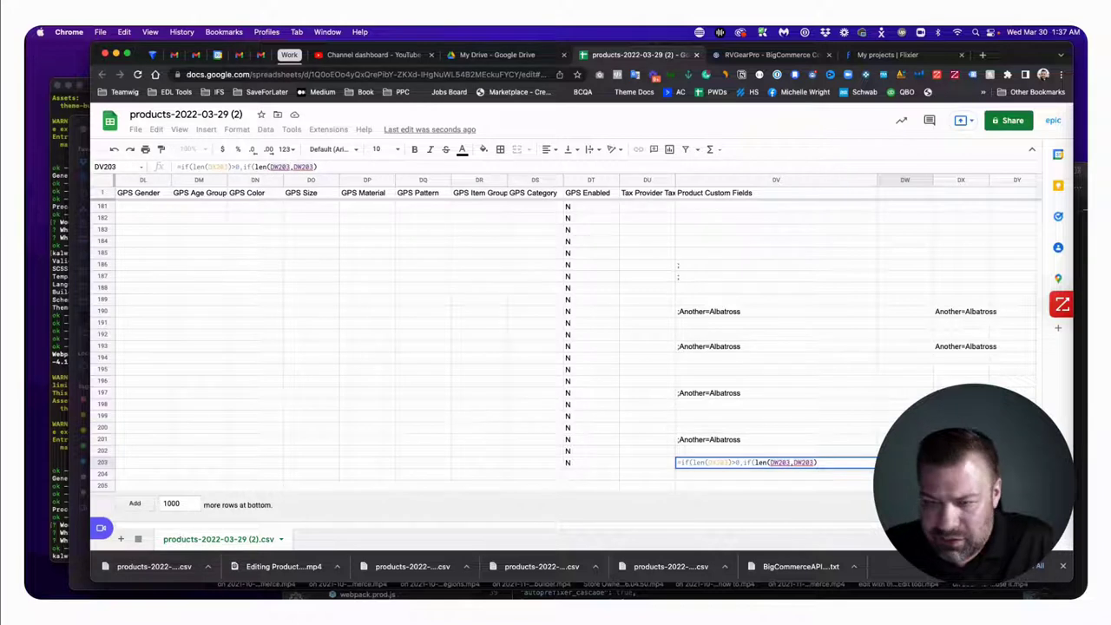
pyautogui.write(')>0')
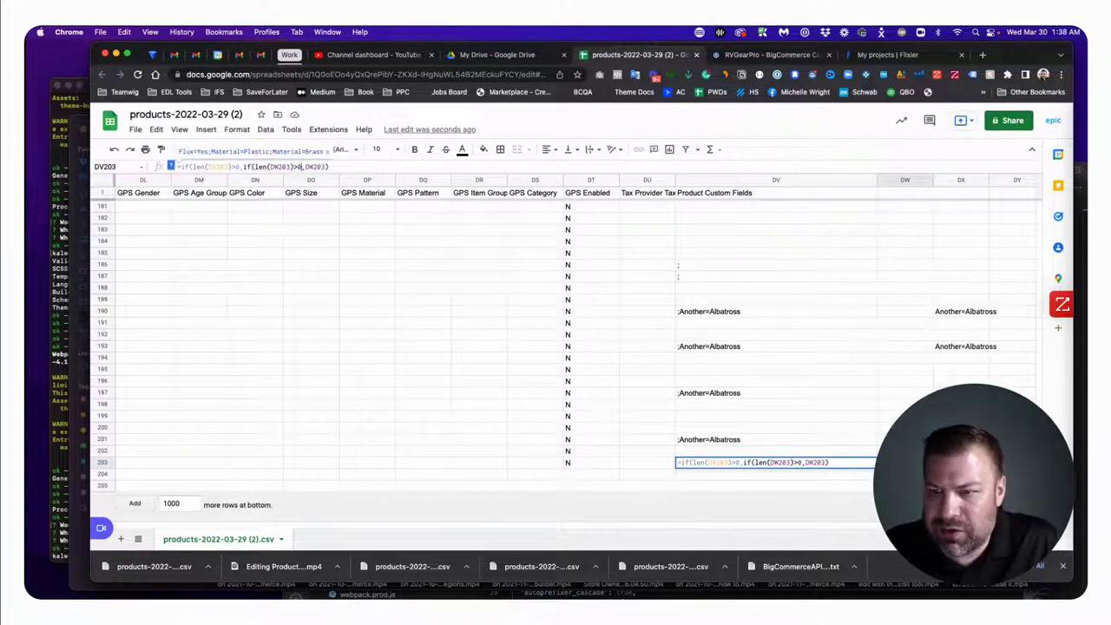
pyautogui.write(',')
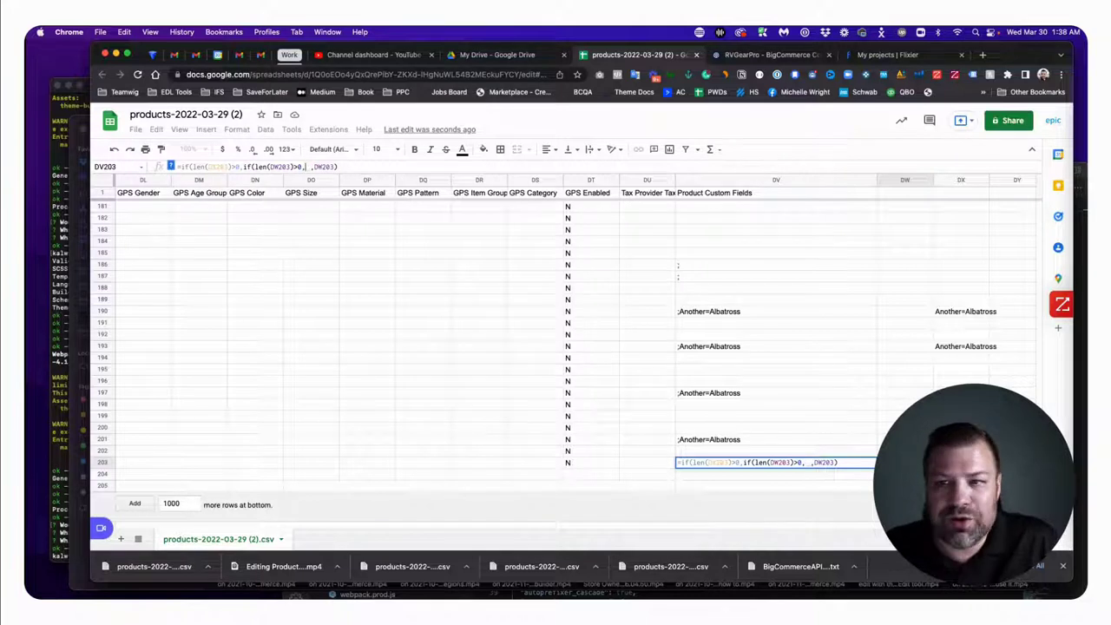
# - Complete the nested IF in DV203 with CONCATENATE(DW203,";",DX203) as the true result and DX203 as the false result
pyautogui.write('CONCATENATE(DW203,";",DW203)')
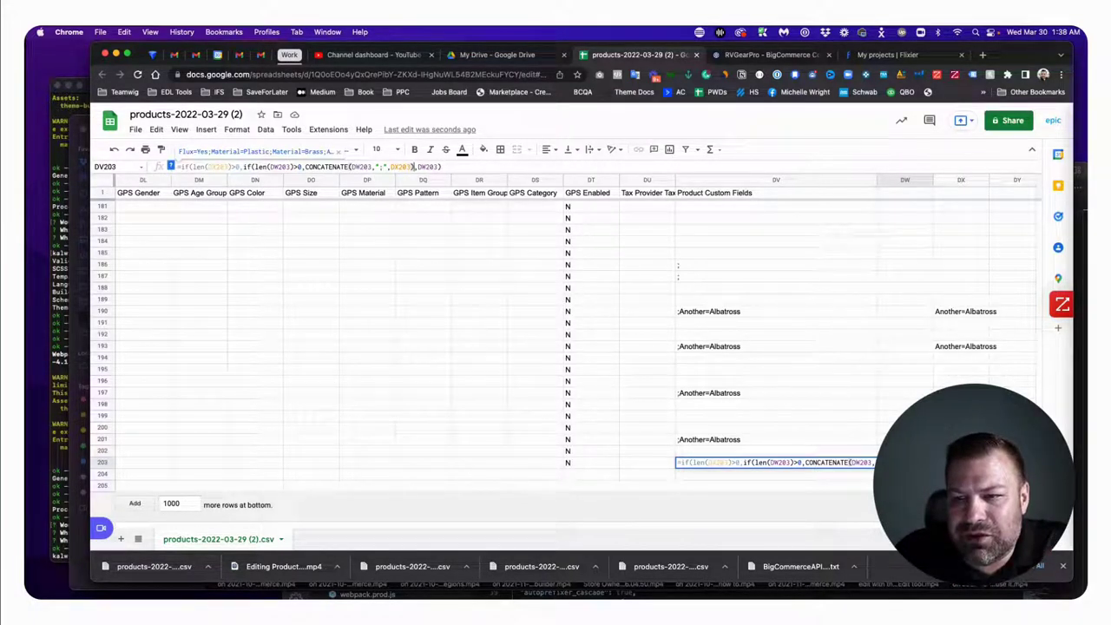
pyautogui.write(',')
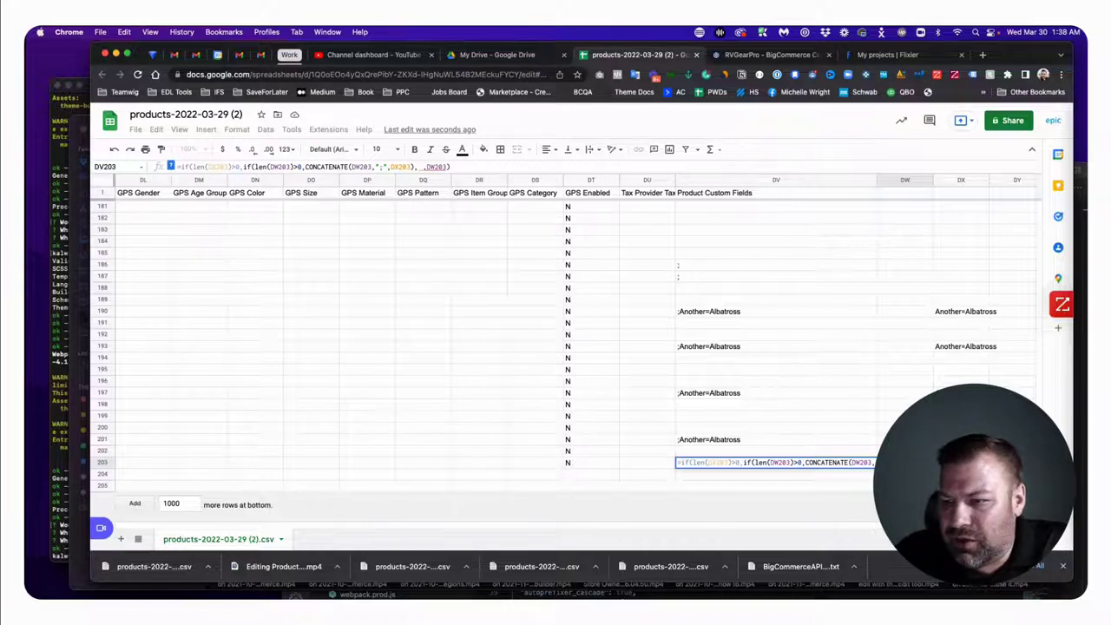
pyautogui.press('Right')
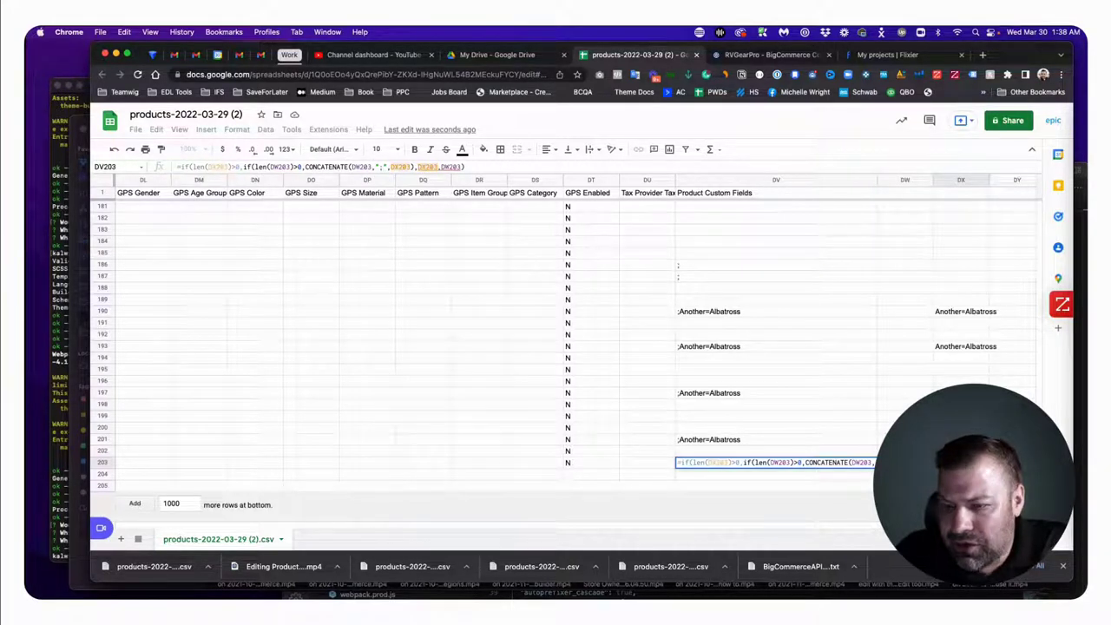
pyautogui.write(')')
pyautogui.press('Return')
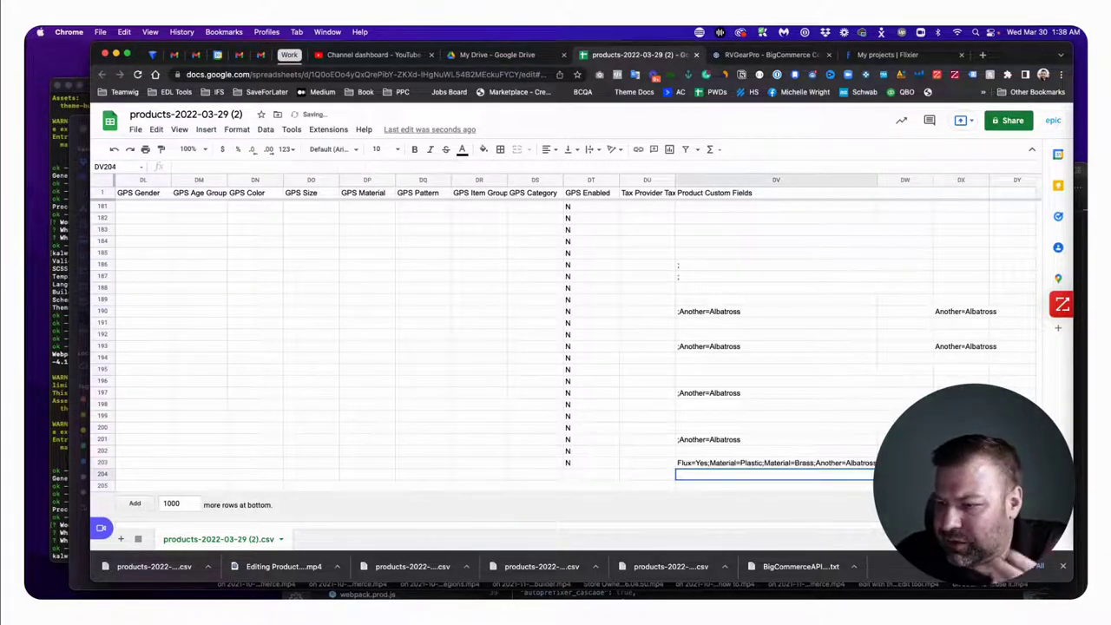
# - Fill the nested IF formula from DV203 upward through DV185
pyautogui.click(865, 464)
pyautogui.moveTo(874, 467); pyautogui.dragTo(810, 256)
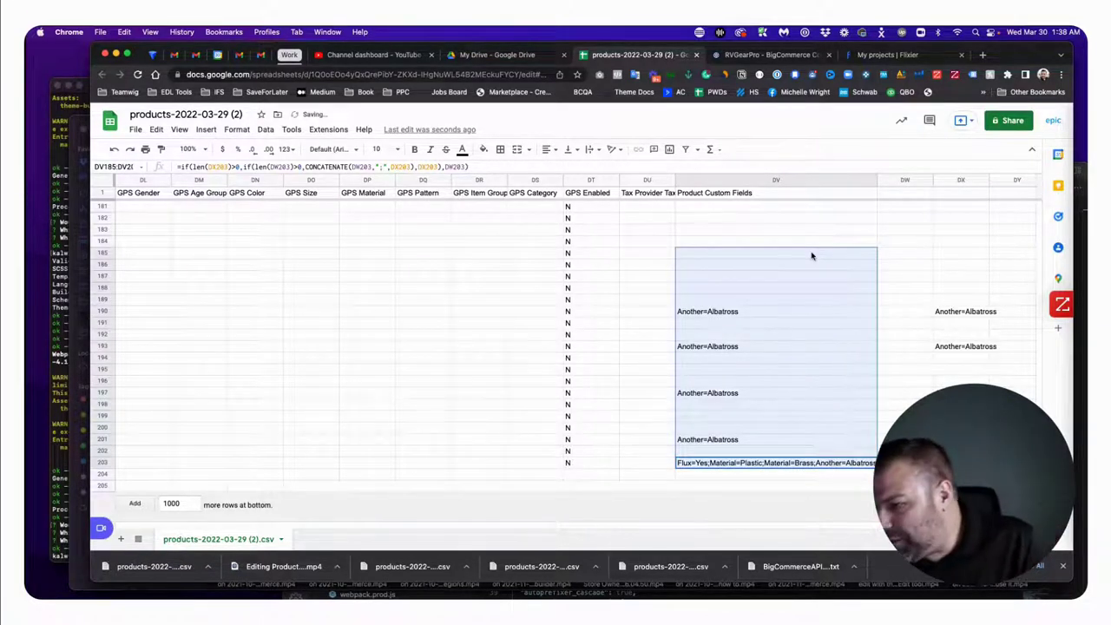
# - Enter the test custom field Label=Value in cell DW192
pyautogui.click(902, 330)
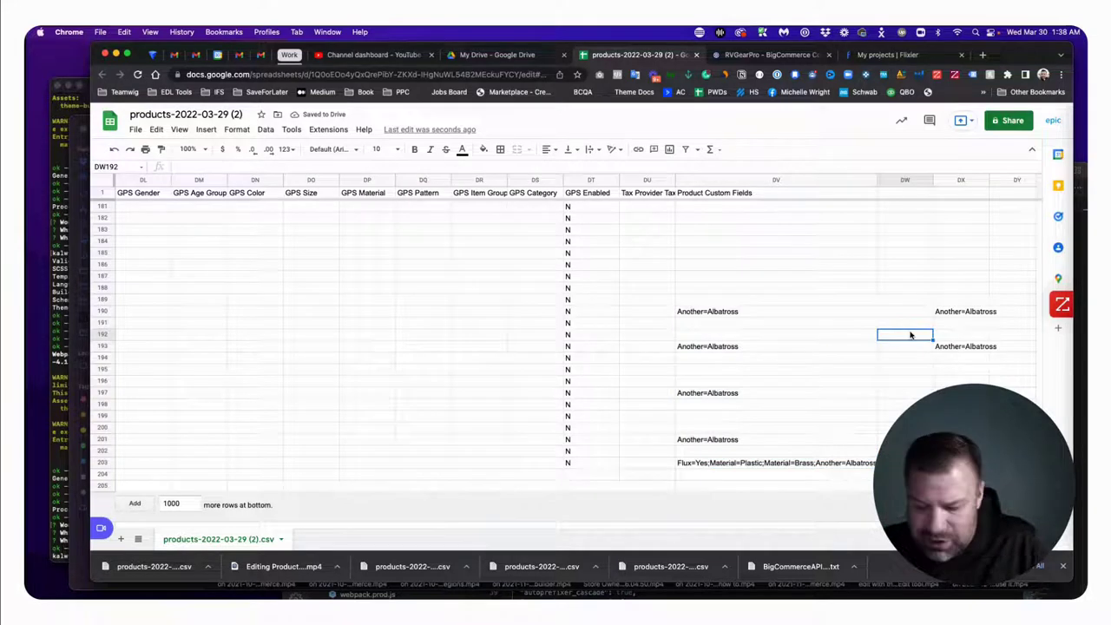
pyautogui.doubleClick(910, 334)
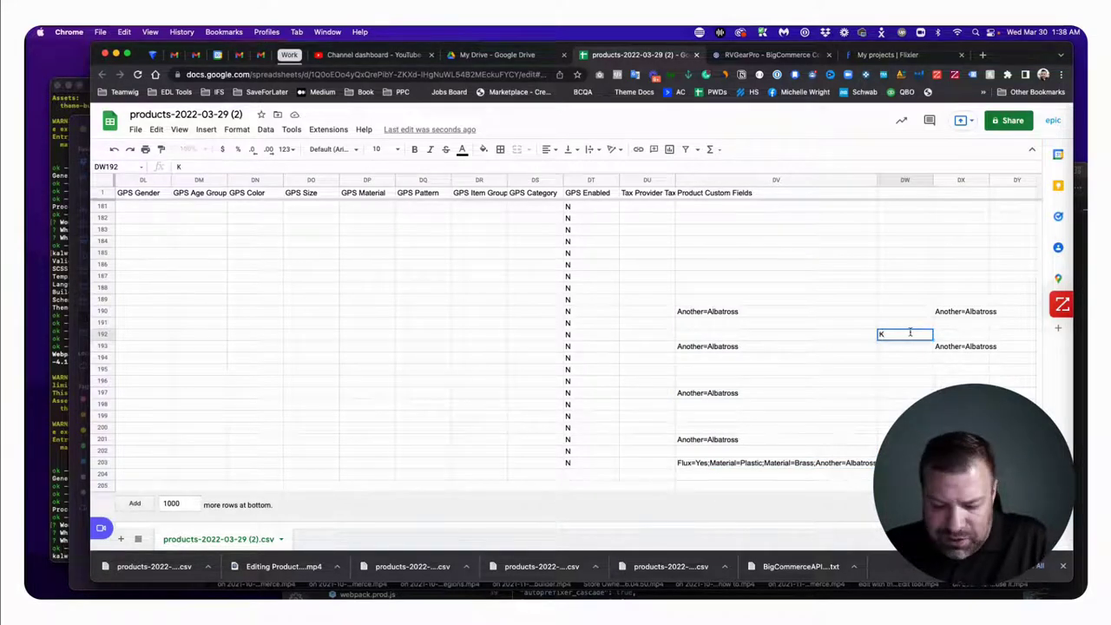
pyautogui.write('Labe')
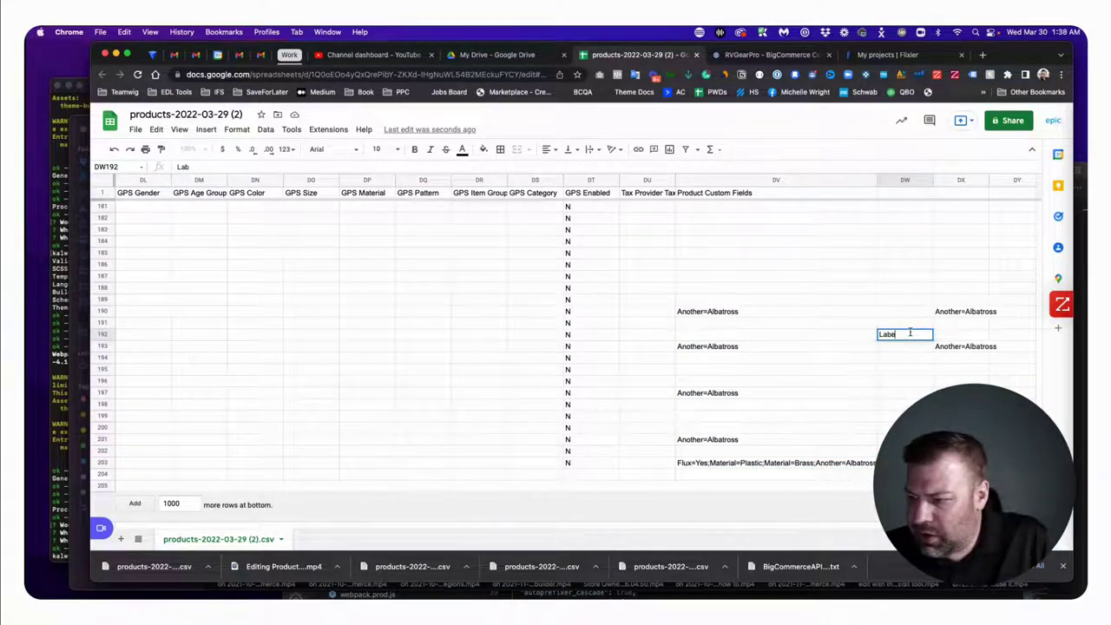
pyautogui.write('l')
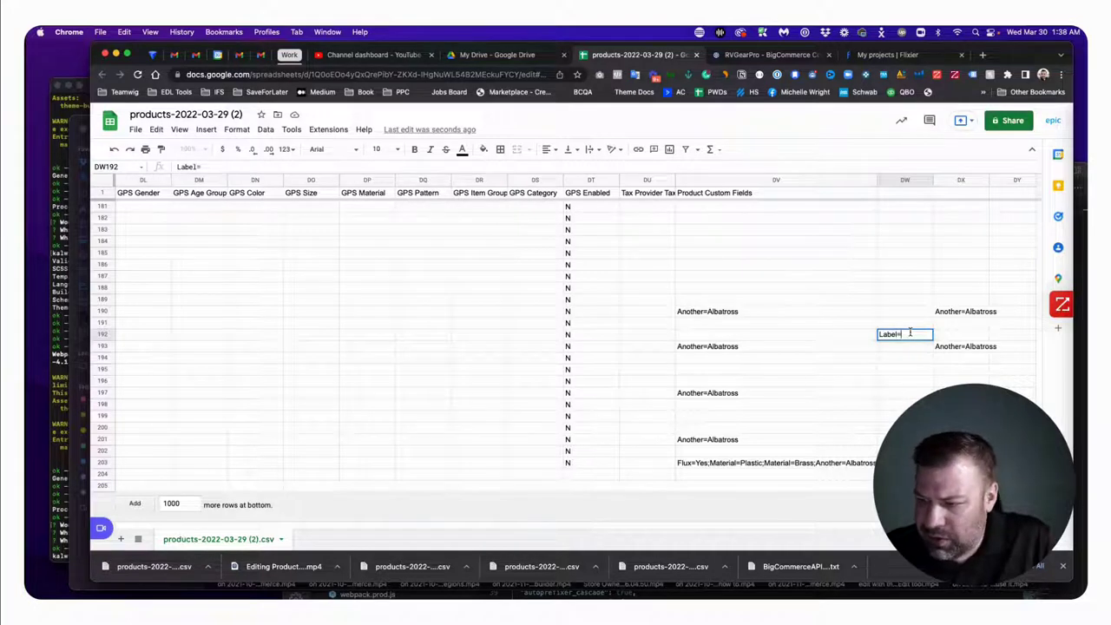
pyautogui.write('=Value')
pyautogui.press('Return')
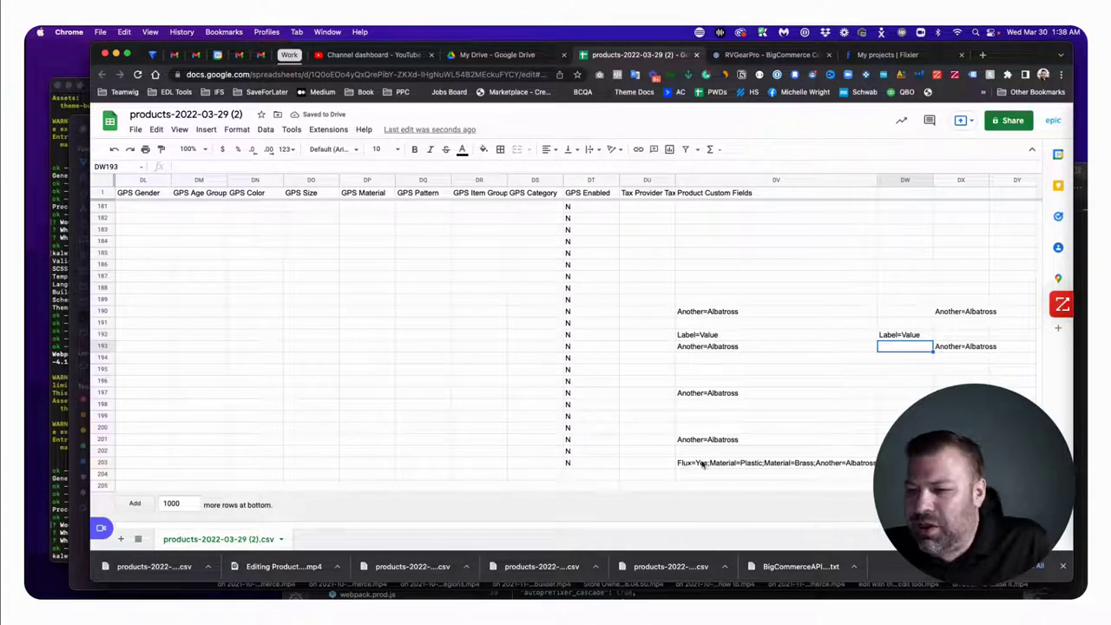
# - Check the formula results in DV192 and DV193 against their source cells DW192 and DX193
pyautogui.click(701, 460)
pyautogui.click(732, 335)
pyautogui.click(908, 335)
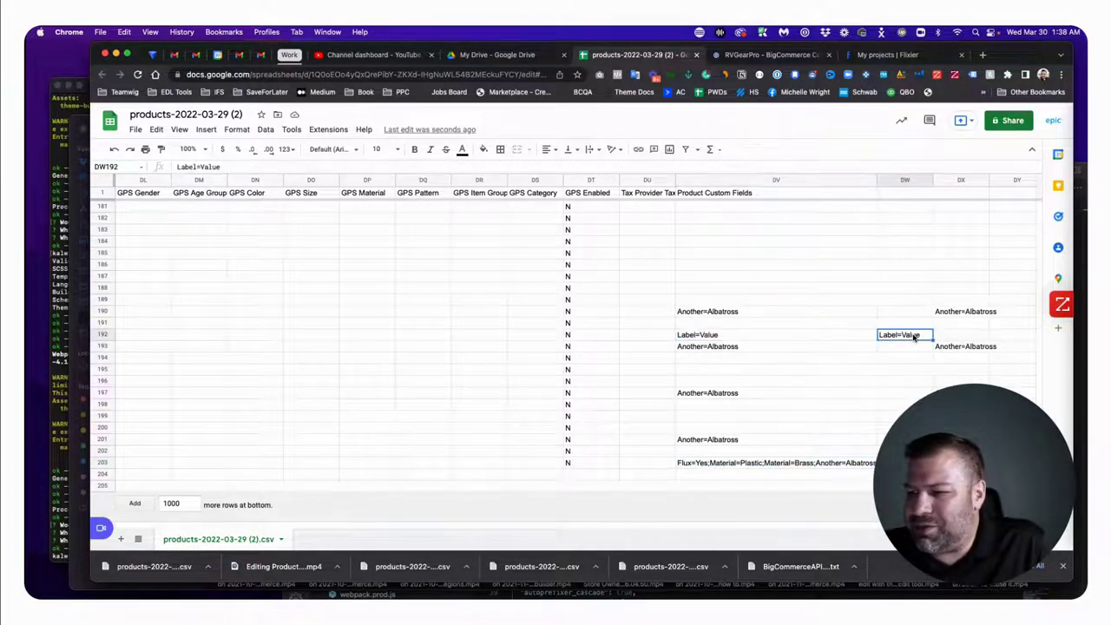
pyautogui.click(800, 350)
pyautogui.click(990, 346)
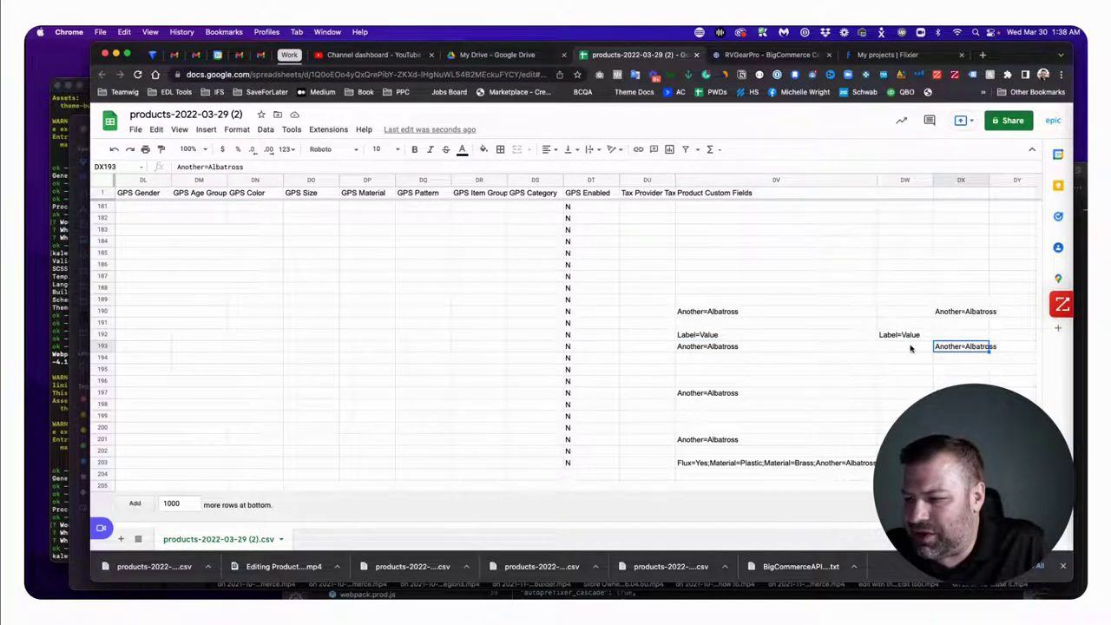
# - Widen column DV slightly and select the formula cells DV185 through DV203
pyautogui.click(764, 464)
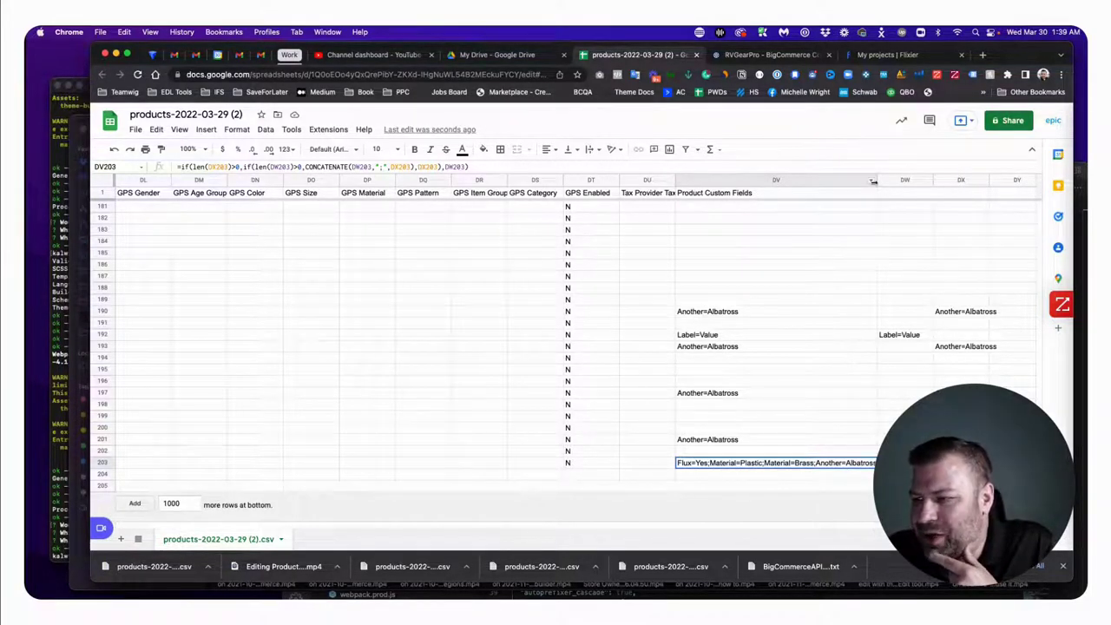
pyautogui.moveTo(877, 181); pyautogui.dragTo(879, 181)
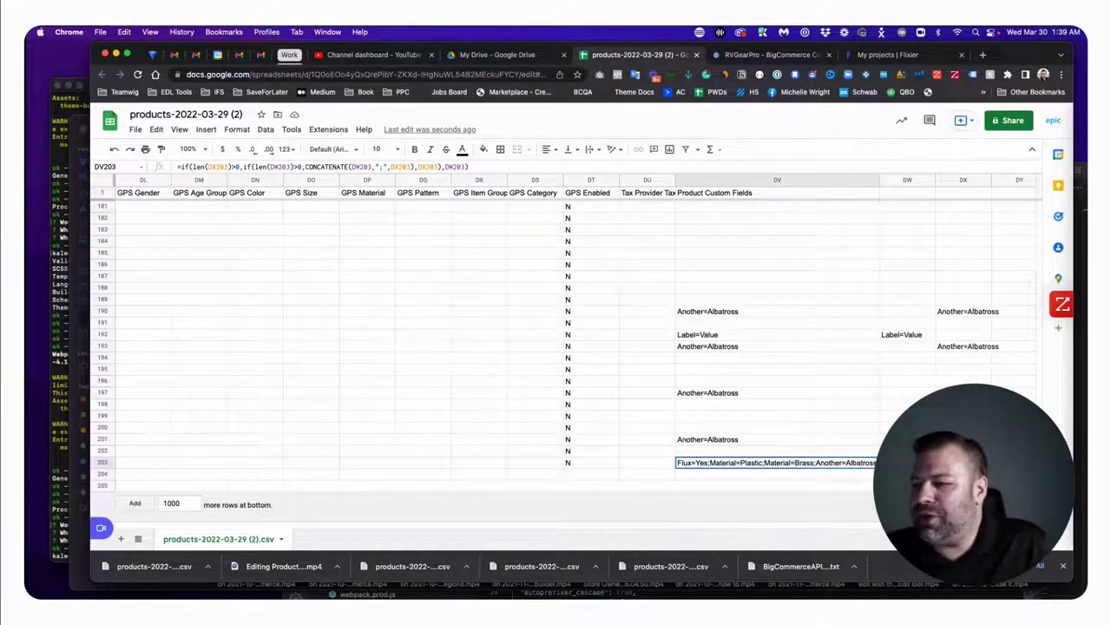
pyautogui.keyDown('shift'); pyautogui.click(835, 262); pyautogui.keyUp('shift')
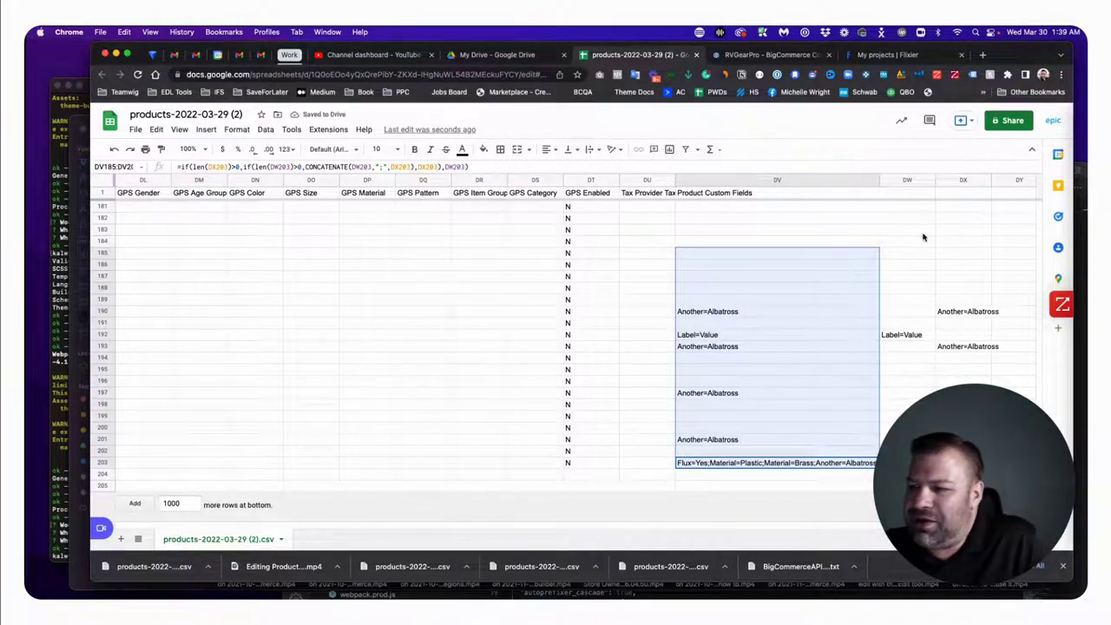
# - Review source columns DW and DX against the combined Product Custom Fields column DV and its formula in DV203
pyautogui.click(902, 179)
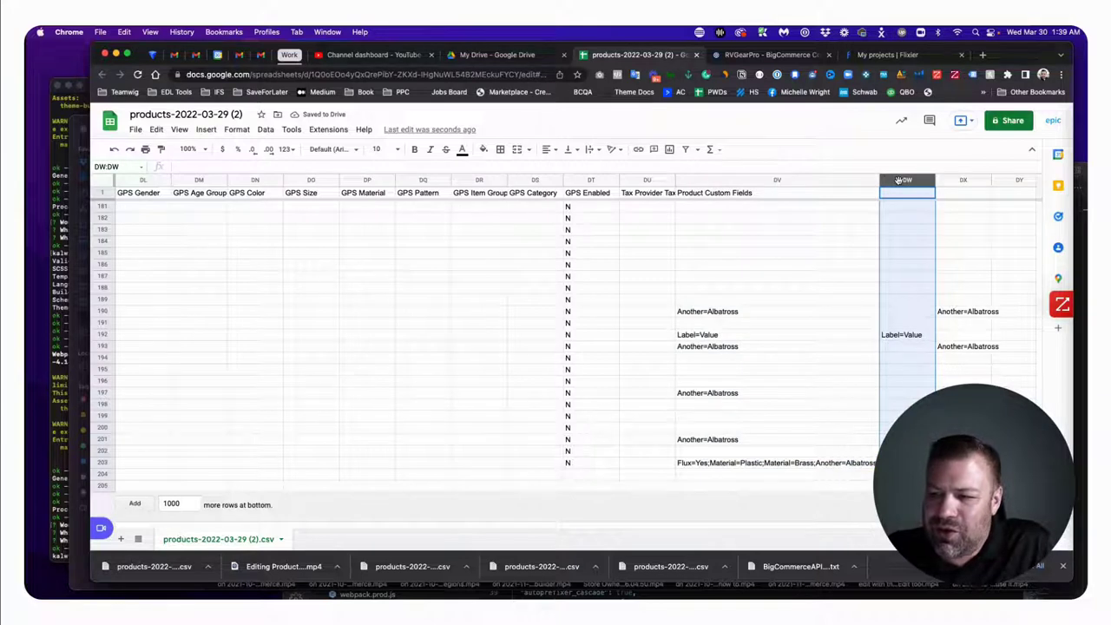
pyautogui.click(960, 182)
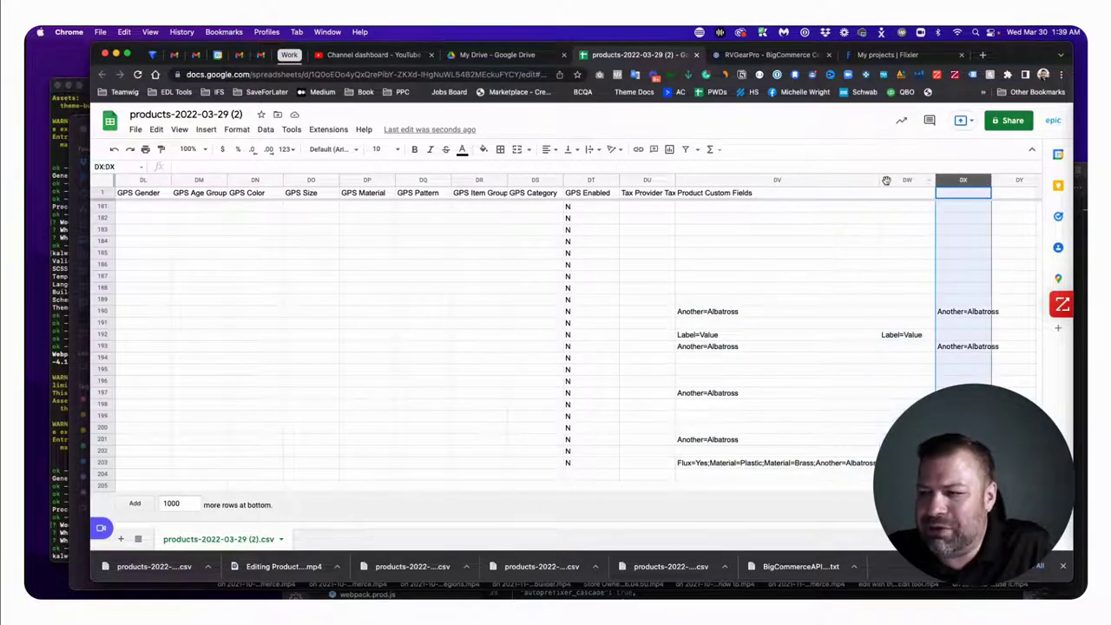
pyautogui.click(791, 181)
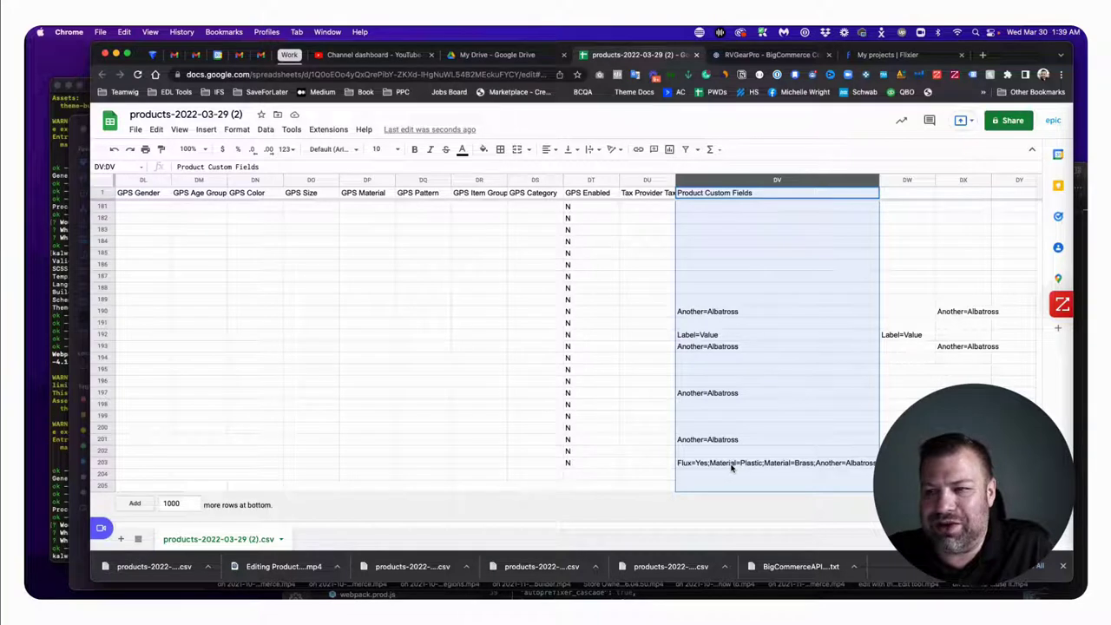
pyautogui.click(807, 466)
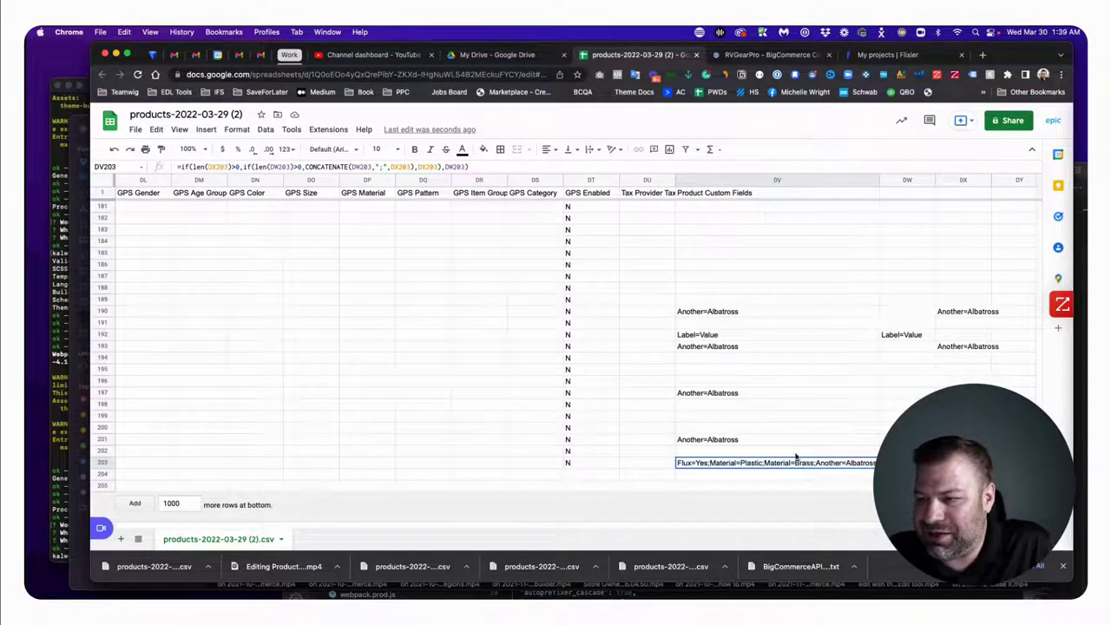
pyautogui.click(768, 178)
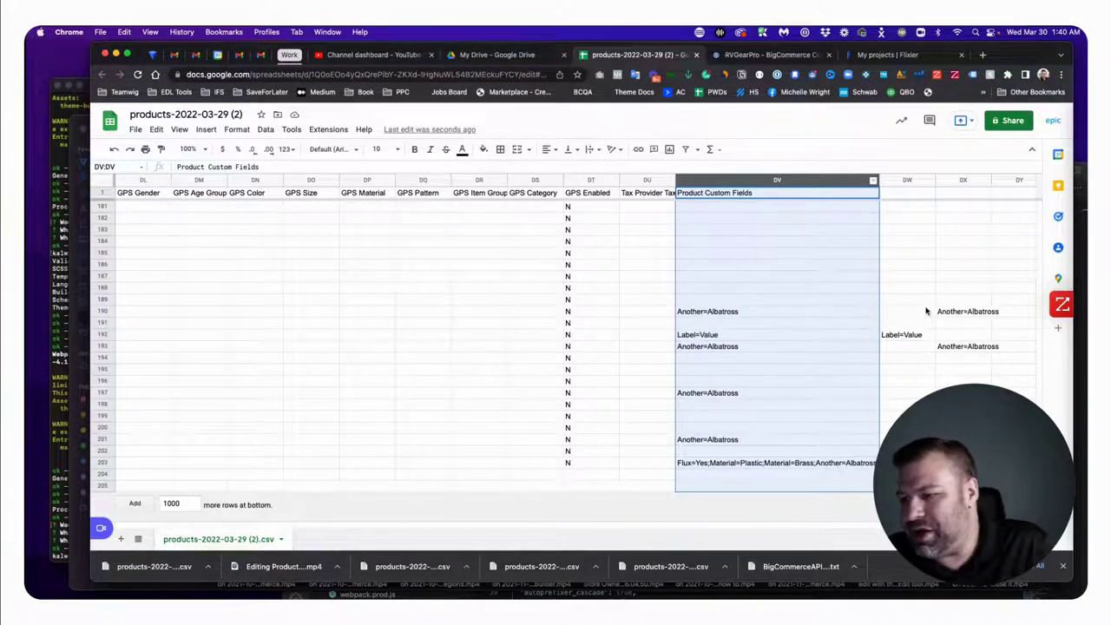
# - Clear the filled formulas from cells DV188 through DV201
pyautogui.click(763, 287)
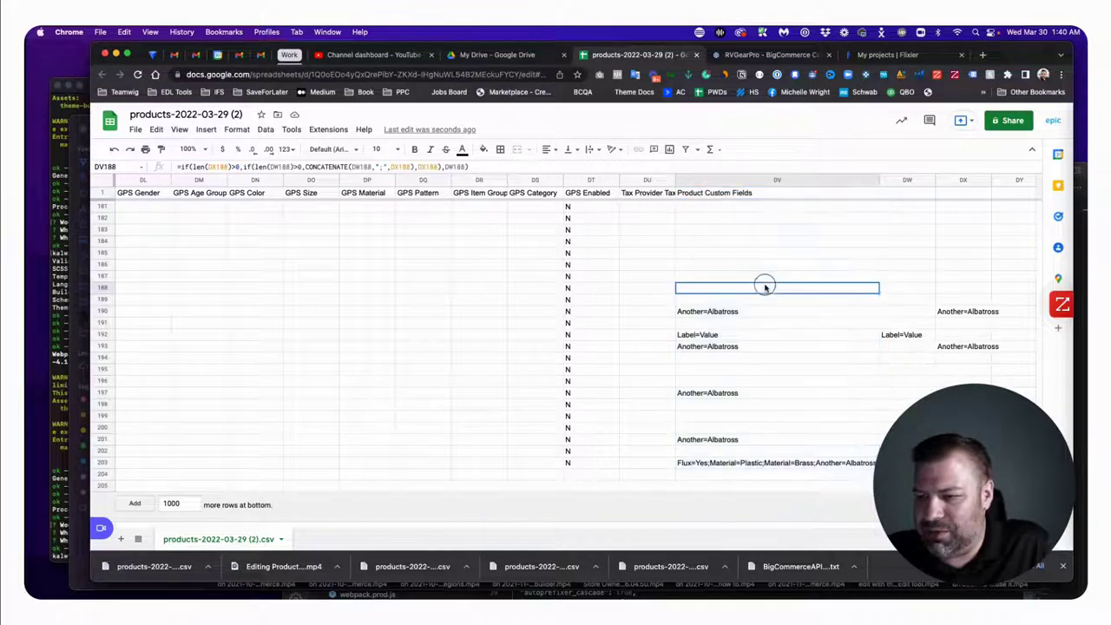
pyautogui.moveTo(760, 439); pyautogui.dragTo(756, 290)
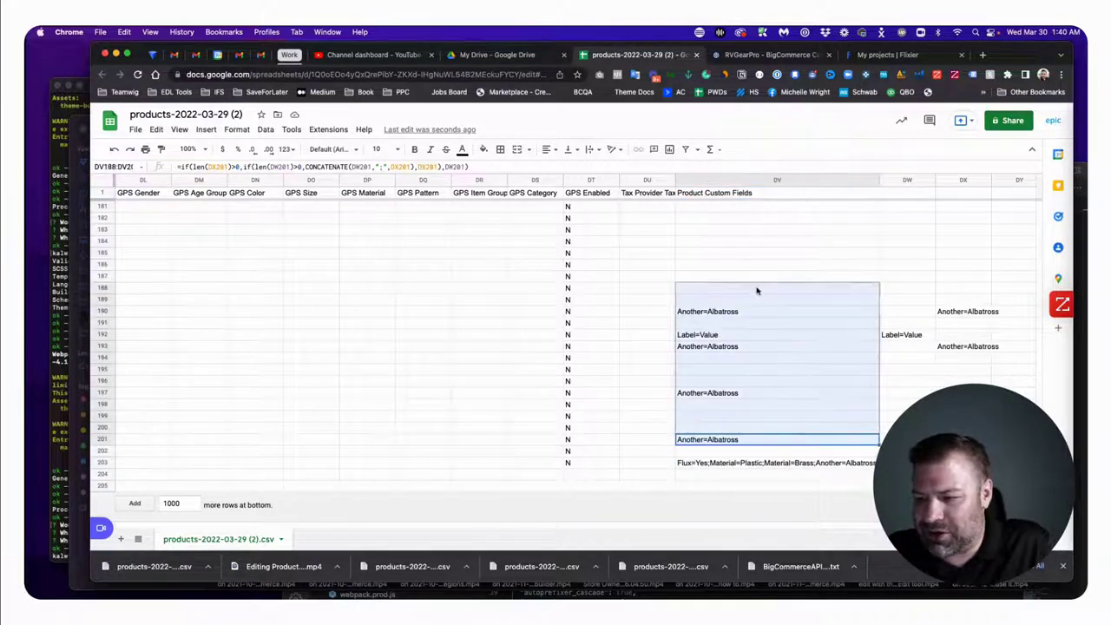
pyautogui.press('Delete')
pyautogui.hscroll(-1, 755, 290)
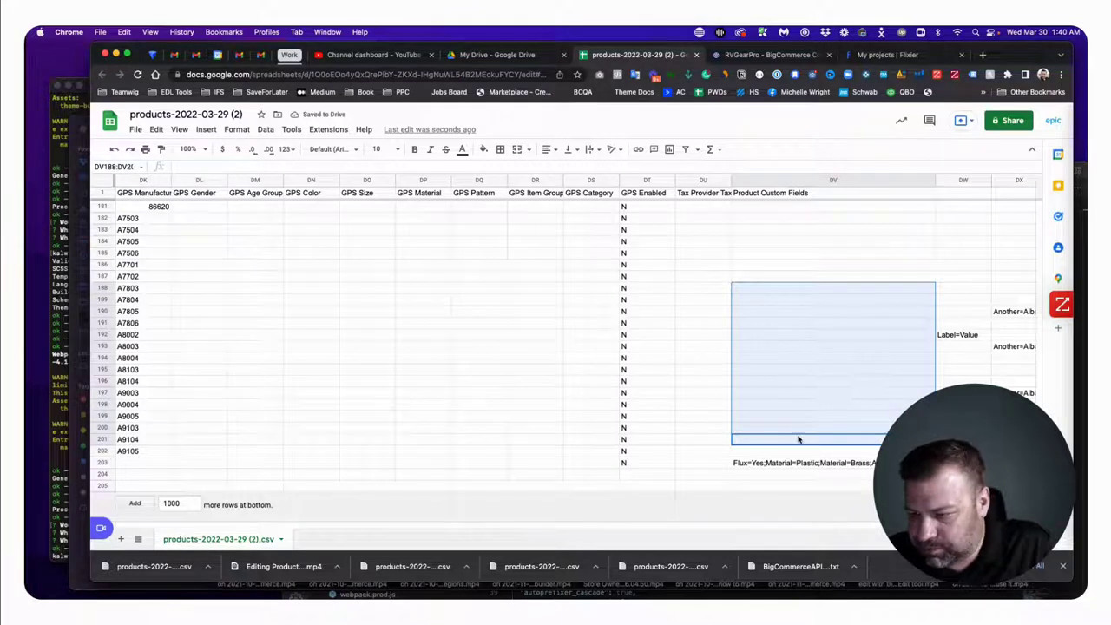
# - Review the Product Custom Fields column DV, its formula in DV203, and source columns DW and DX with their row 1 cells
pyautogui.click(827, 463)
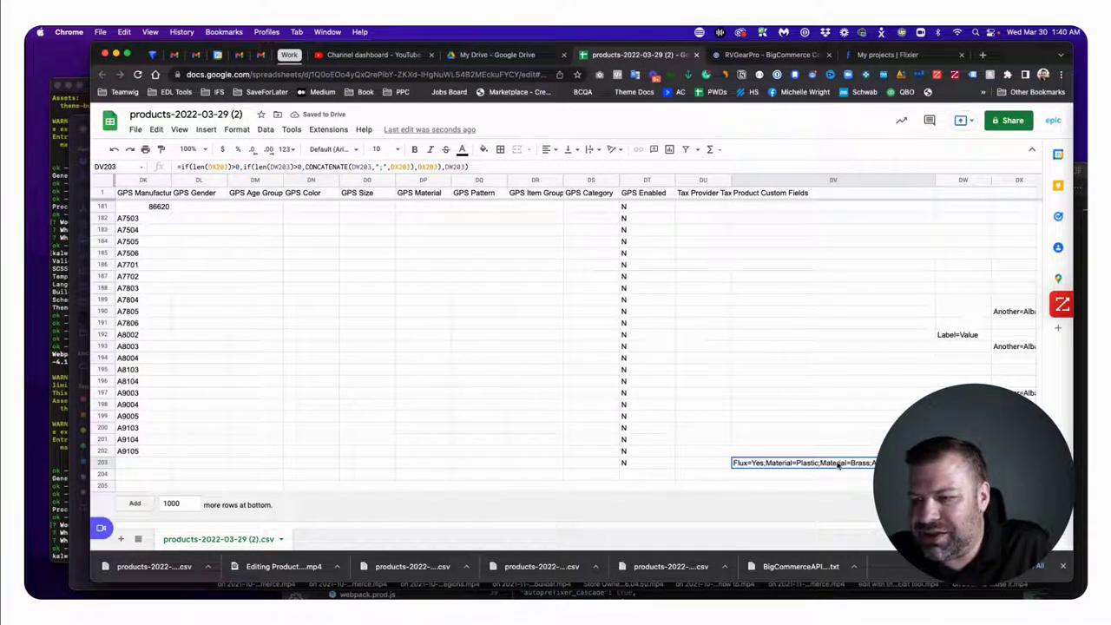
pyautogui.click(1013, 179)
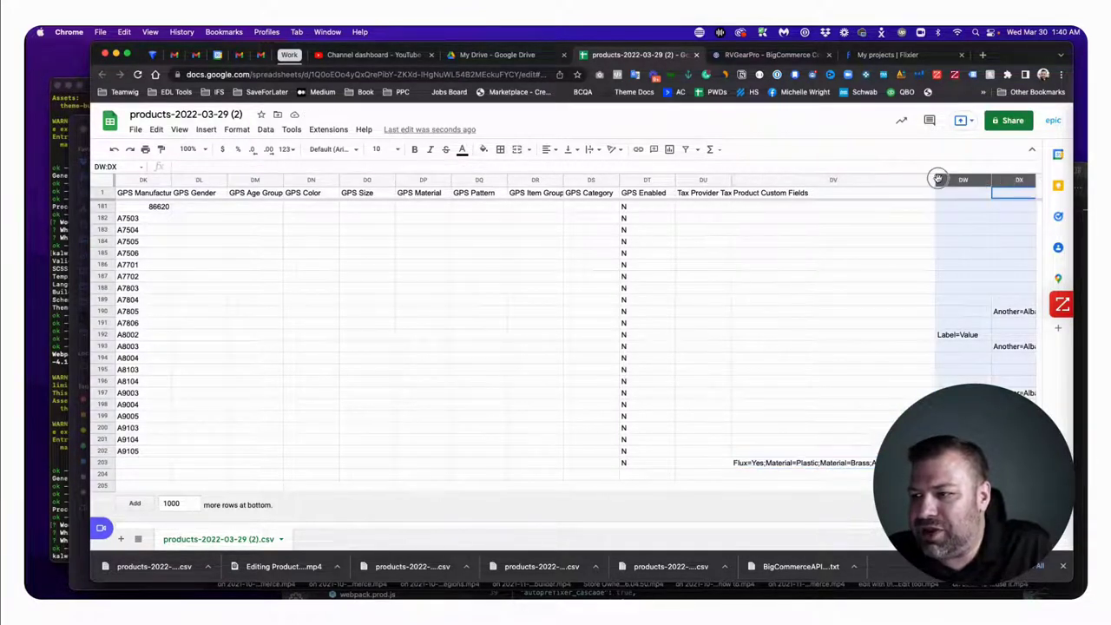
pyautogui.click(1006, 194)
pyautogui.click(962, 195)
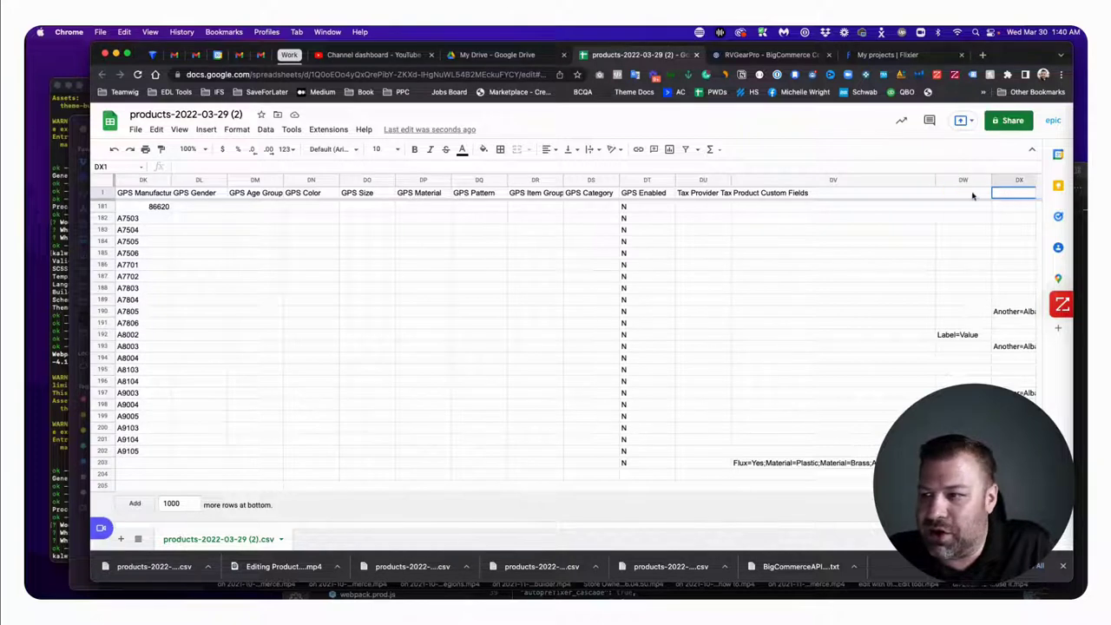
pyautogui.click(851, 195)
pyautogui.click(846, 180)
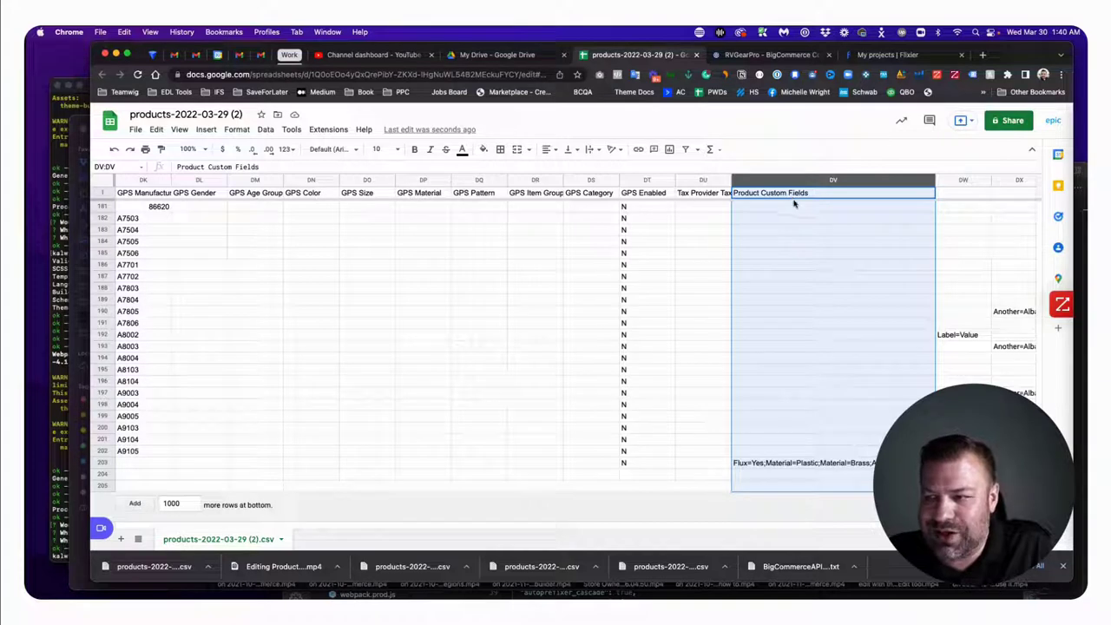
pyautogui.scroll(9, 879, 292)
pyautogui.scroll(15, 879, 293)
pyautogui.scroll(-18, 879, 294)
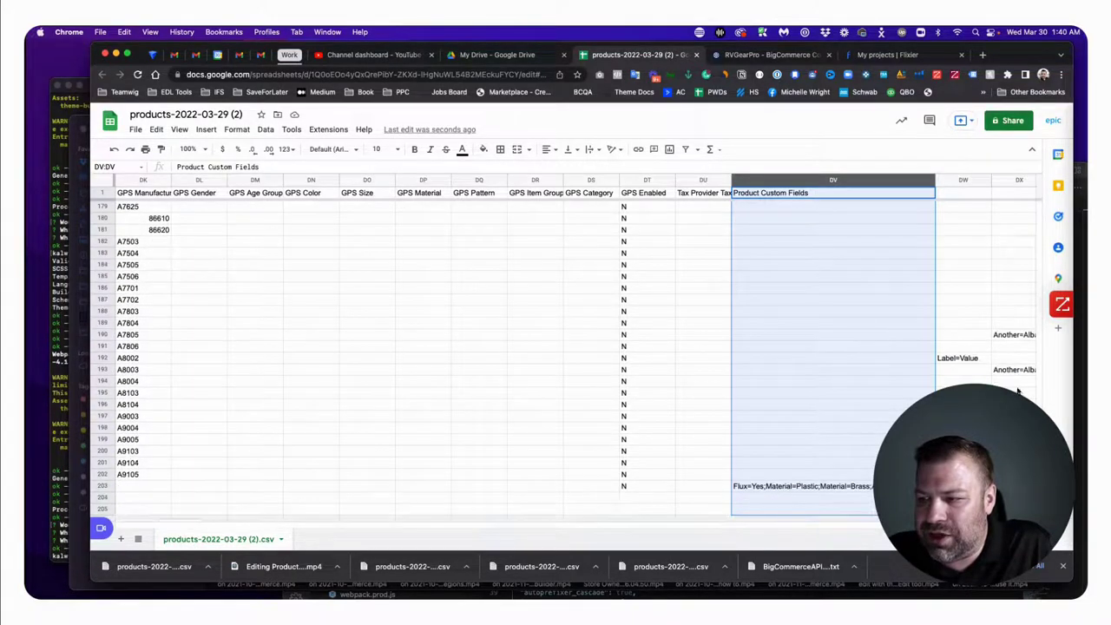
# - Clear the sample name=value entries from source columns DW and DX, starting at row 189
pyautogui.moveTo(998, 389); pyautogui.dragTo(951, 330)
pyautogui.press('Delete')
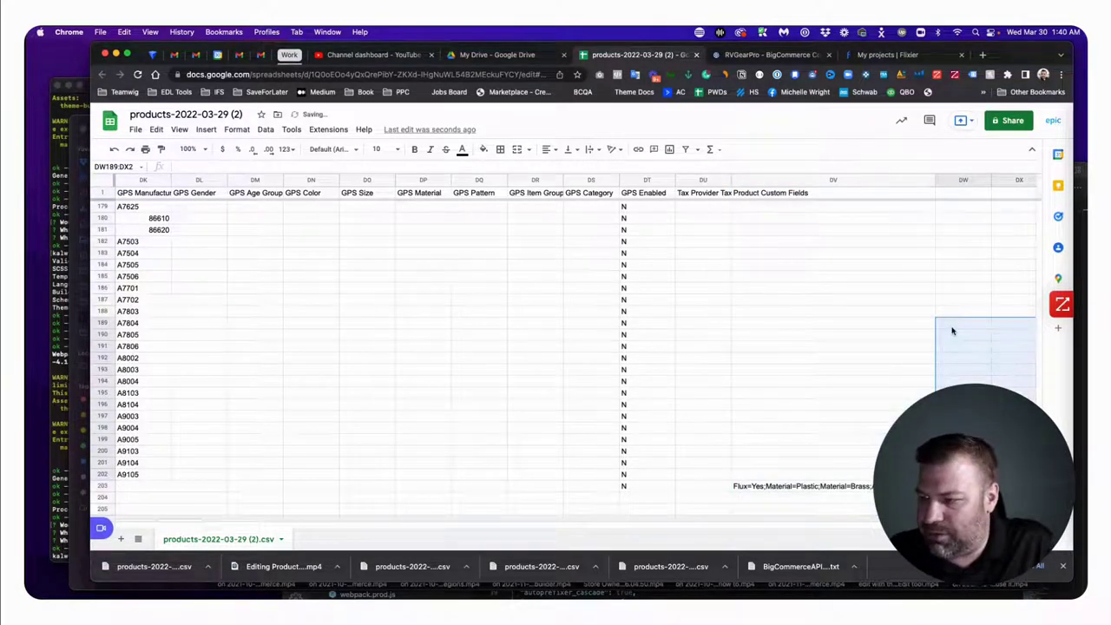
# - Select the Product Custom Fields cells DV2 through DV203 and review the column down to the formula in DV203
pyautogui.click(867, 487)
pyautogui.scroll(20, 890, 225)
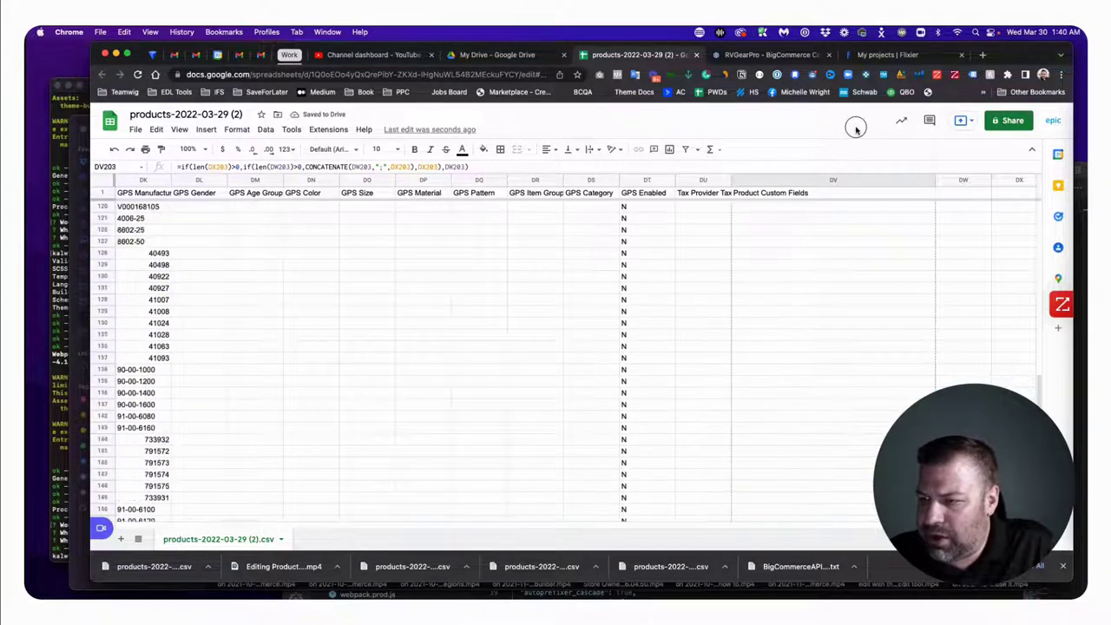
pyautogui.keyDown('shift'); pyautogui.click(838, 208); pyautogui.keyUp('shift')
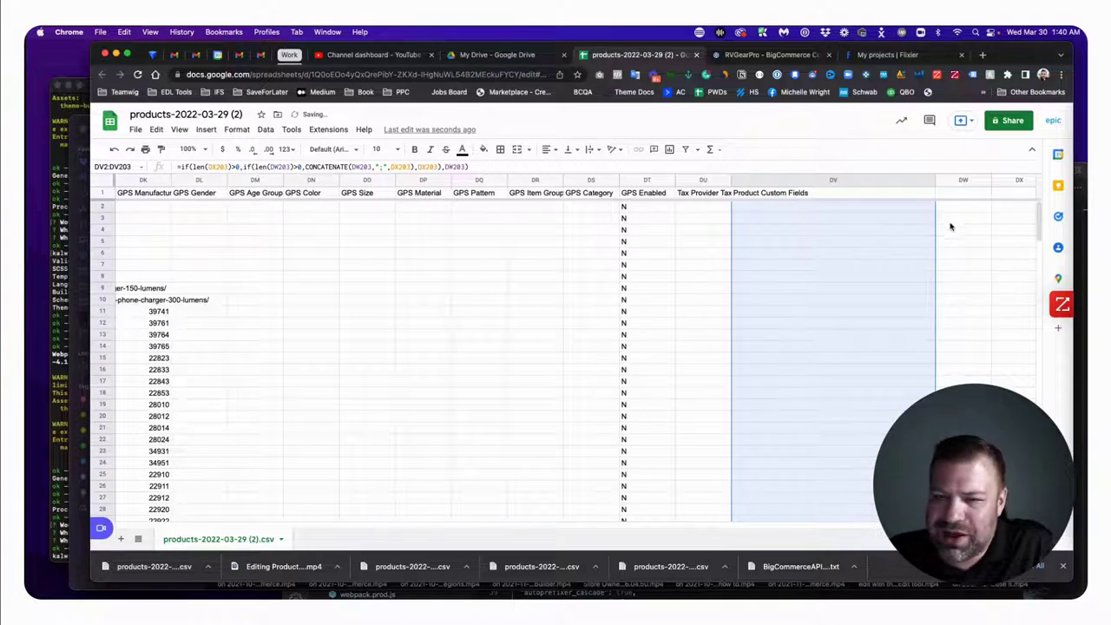
pyautogui.scroll(-15, 867, 269)
pyautogui.scroll(-20, 868, 271)
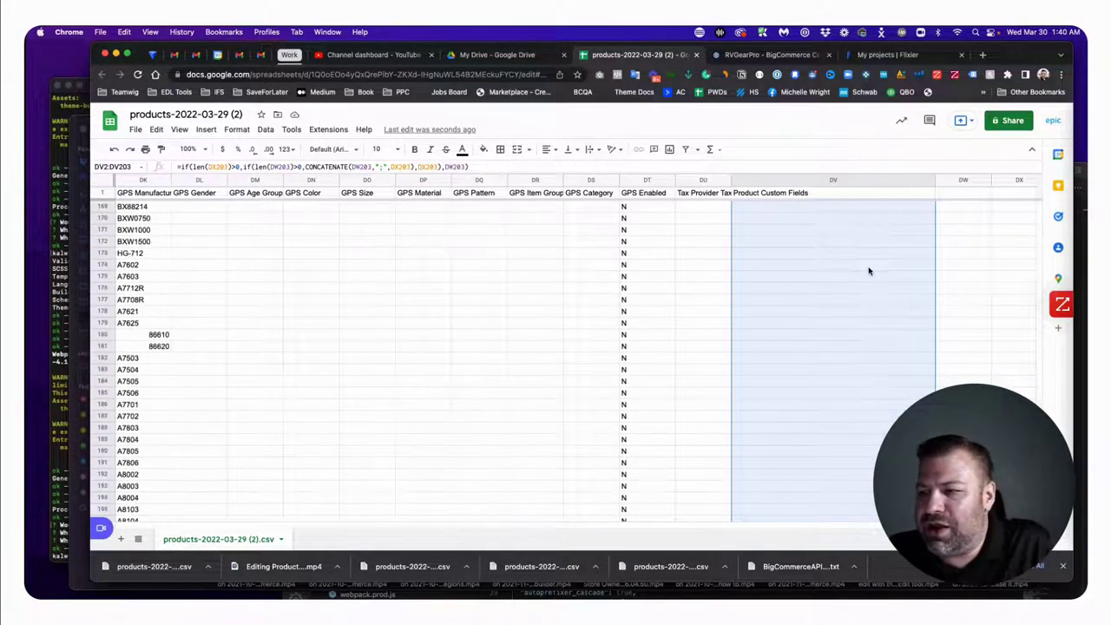
pyautogui.scroll(-3, 867, 271)
pyautogui.click(768, 465)
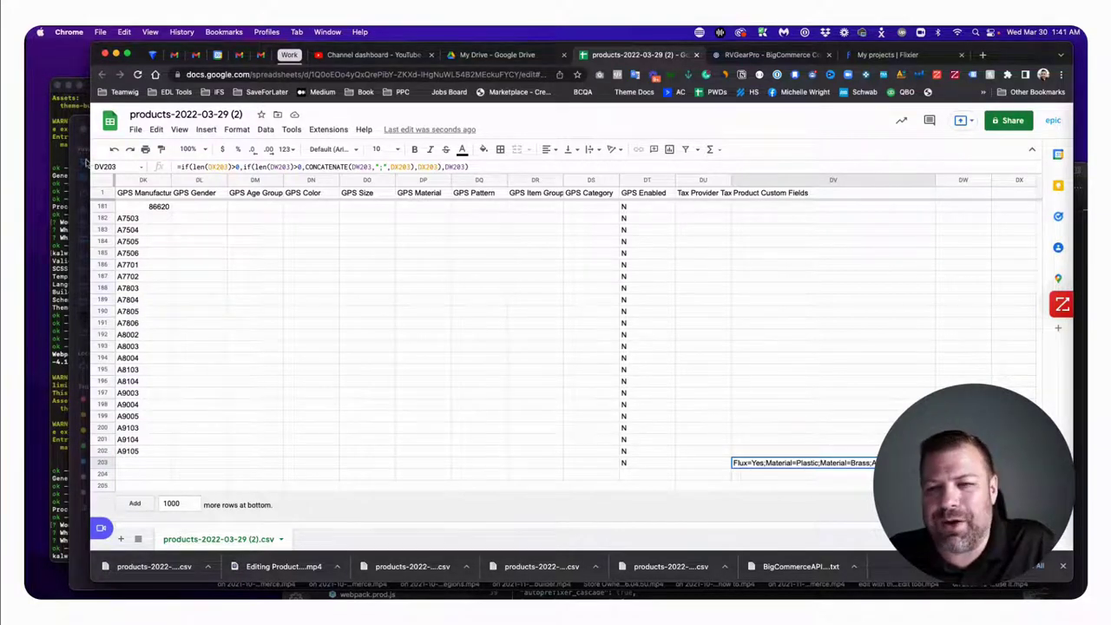
# - Download the products sheet as a Comma Separated Values (.csv) file
pyautogui.click(136, 130)
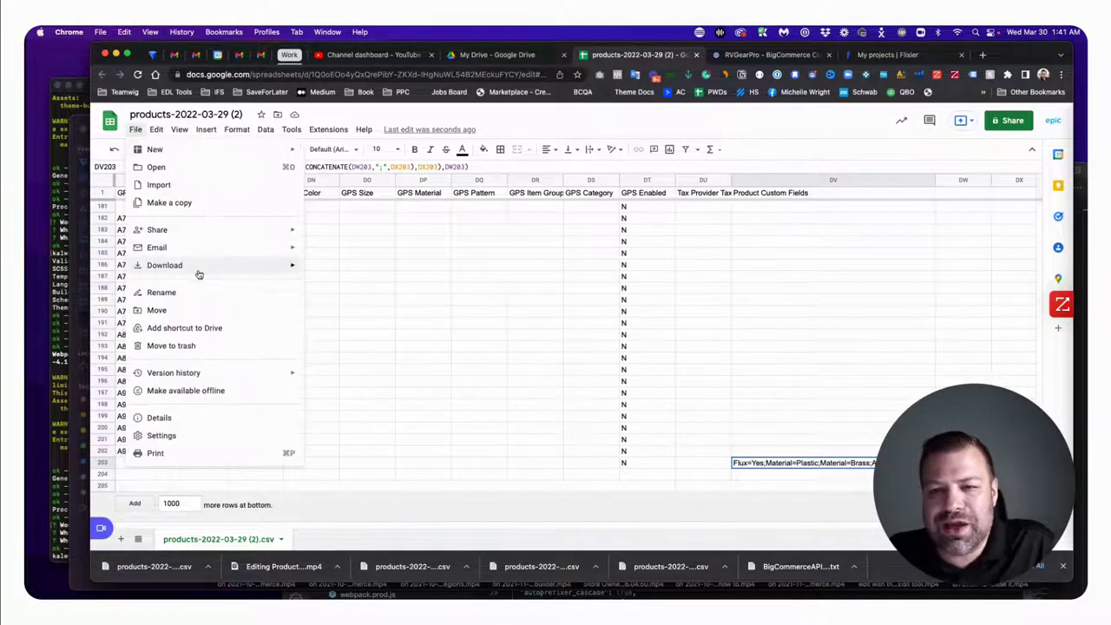
pyautogui.moveTo(201, 267)
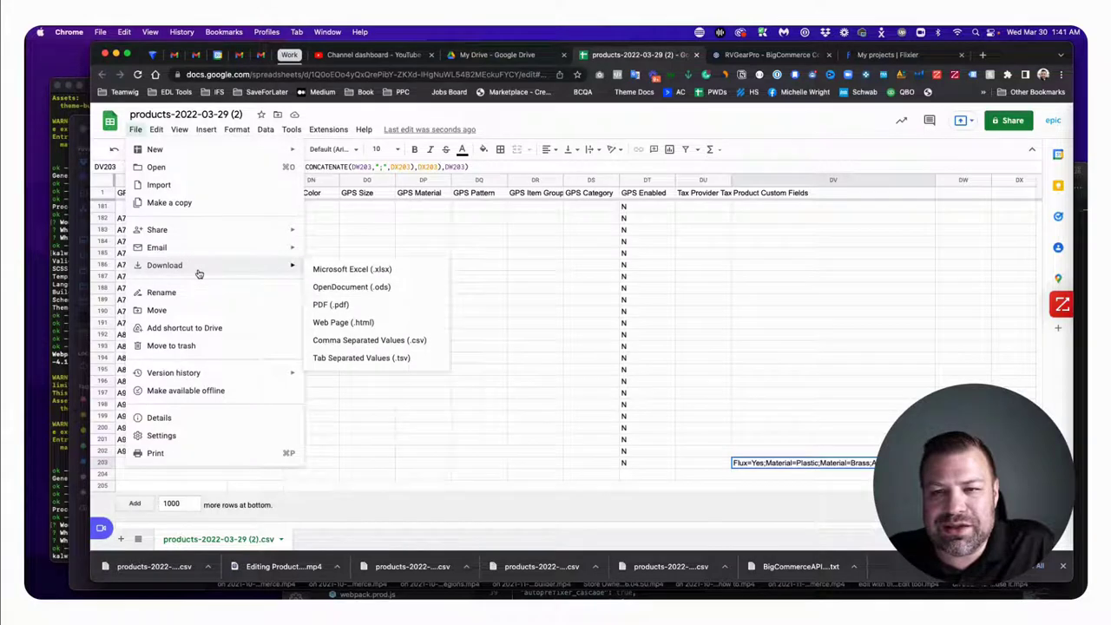
pyautogui.click(392, 341)
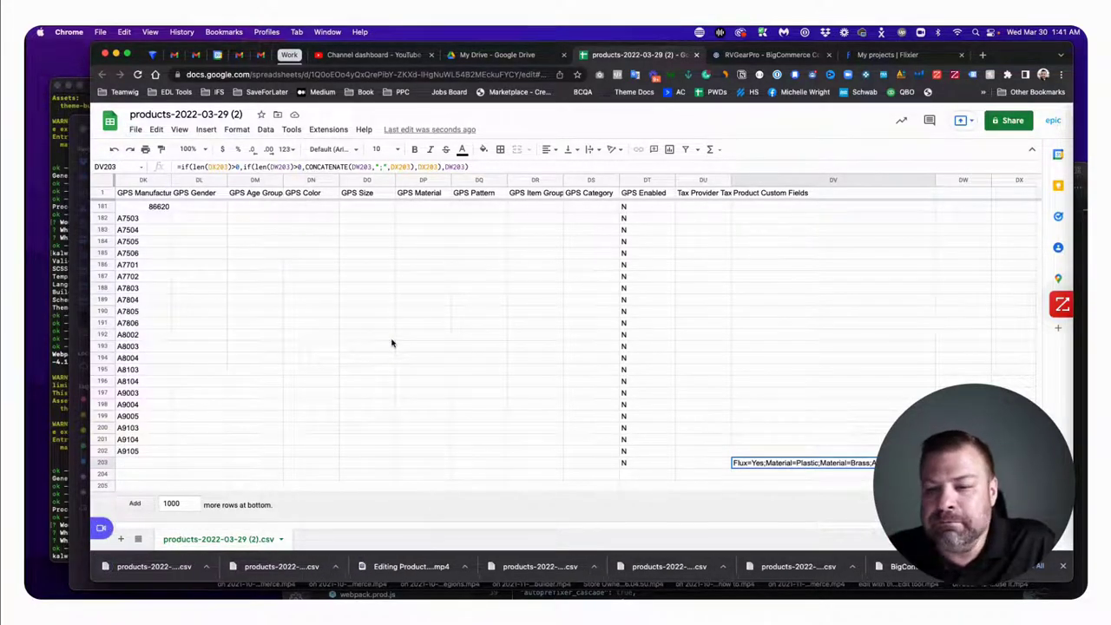
# - Switch to BigCommerce and upload the downloaded CSV as a product import using the 'Bulk Edit' template, overwriting existing products, continuing to field linking
pyautogui.click(751, 55)
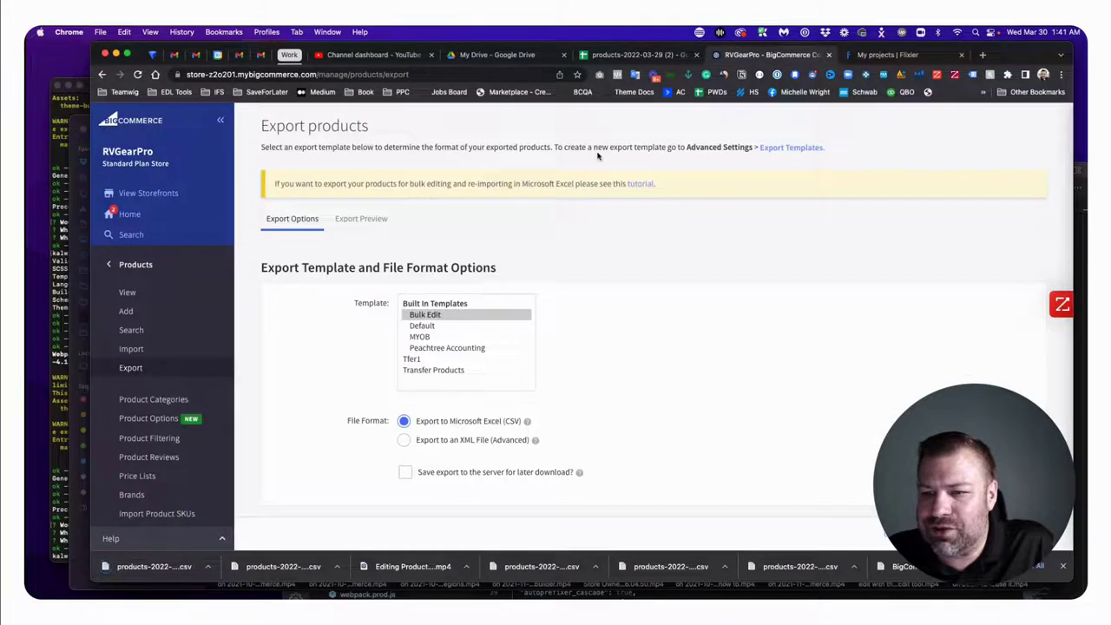
pyautogui.click(137, 349)
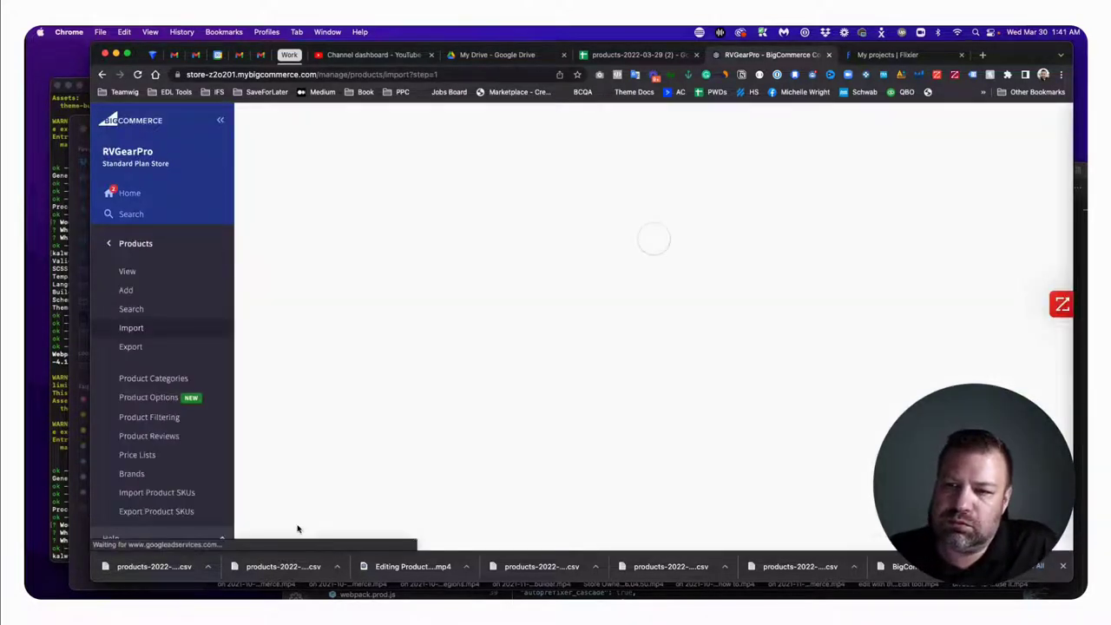
pyautogui.moveTo(171, 565); pyautogui.dragTo(326, 243)
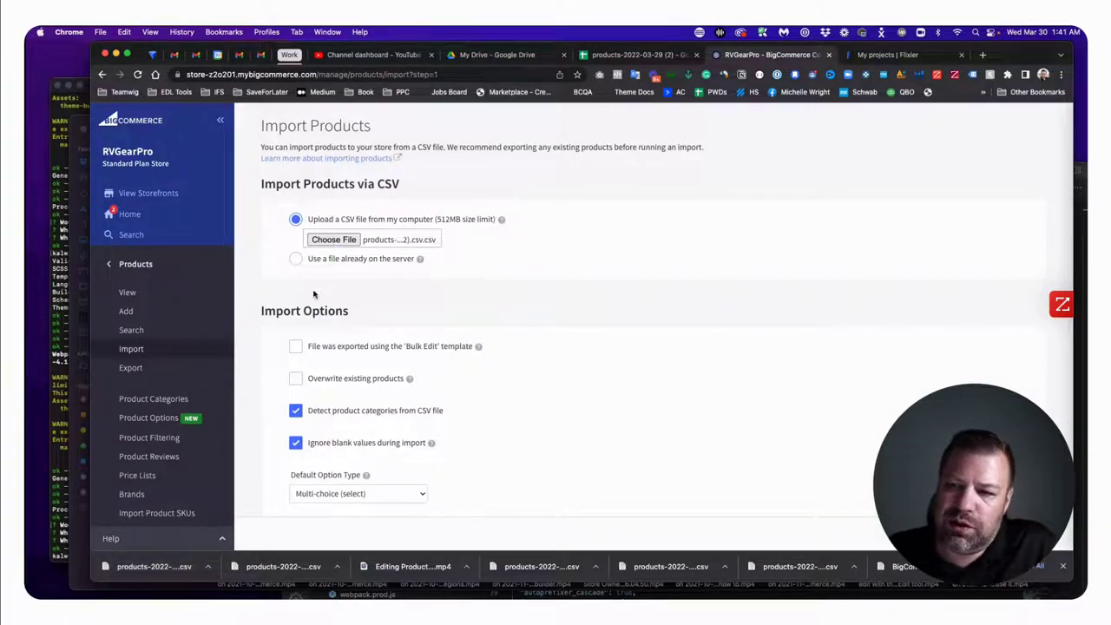
pyautogui.click(295, 346)
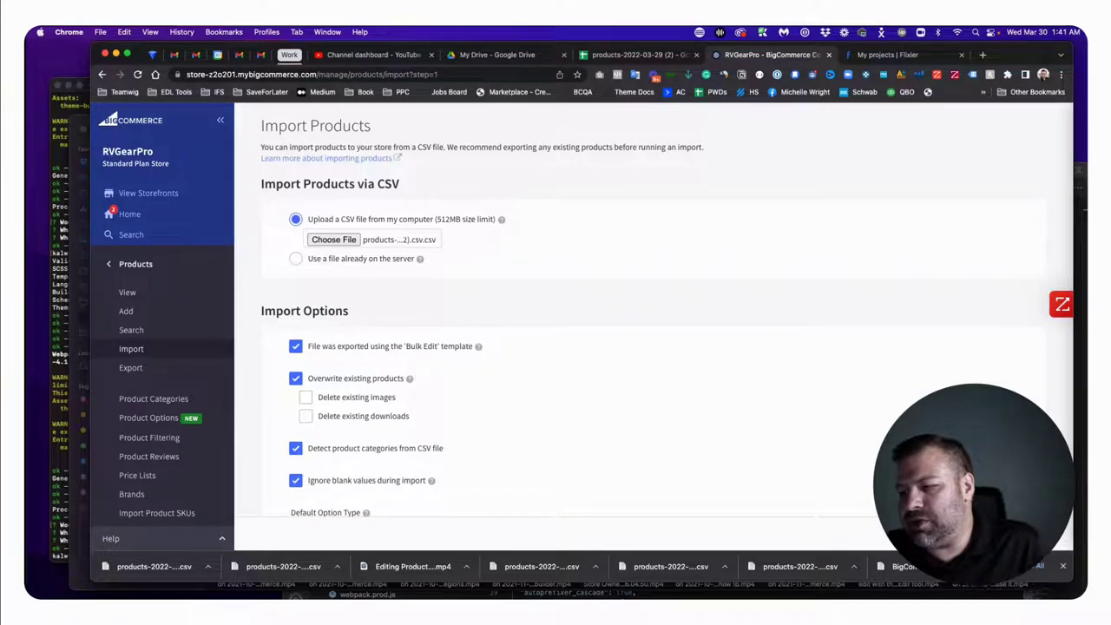
pyautogui.click(1033, 533)
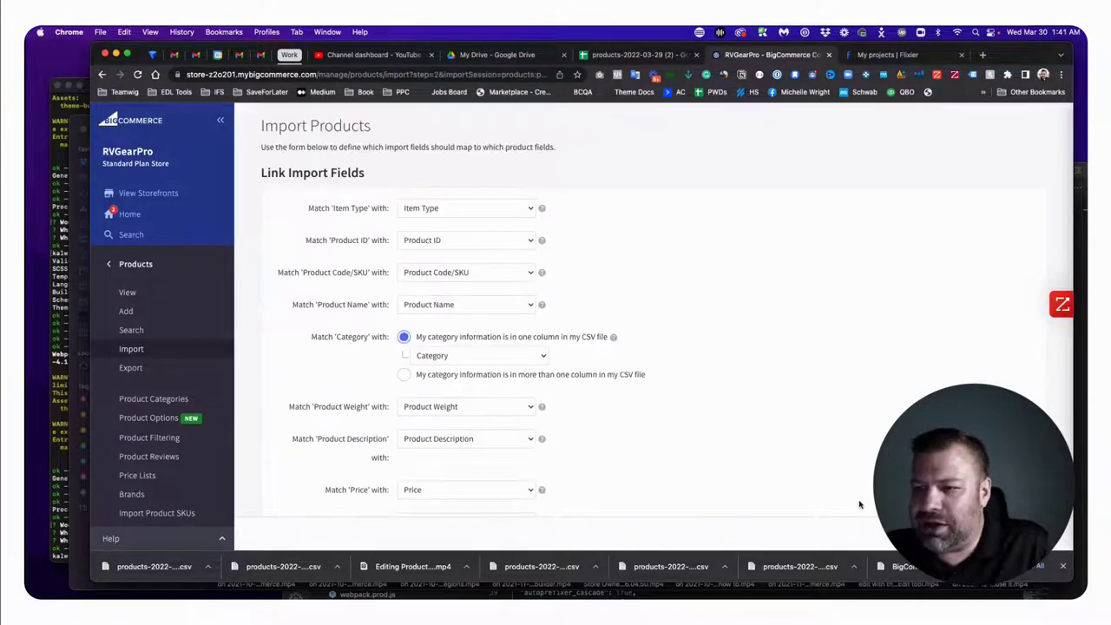
# - Look through the import field mappings and search the page for "custom"
pyautogui.scroll(-8, 496, 342)
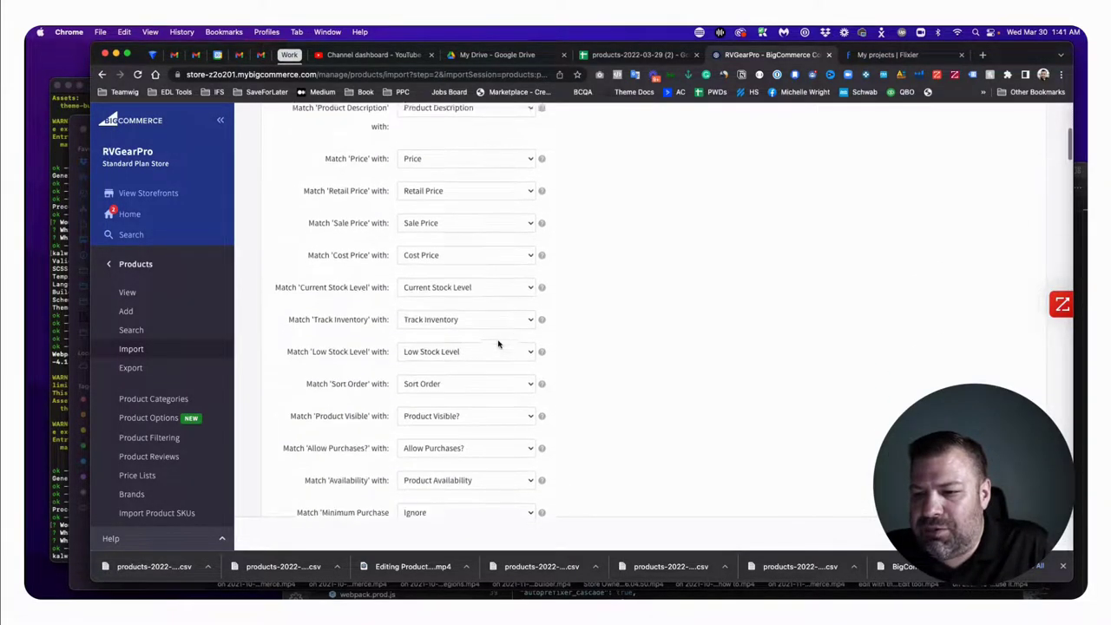
pyautogui.scroll(-10, 498, 344)
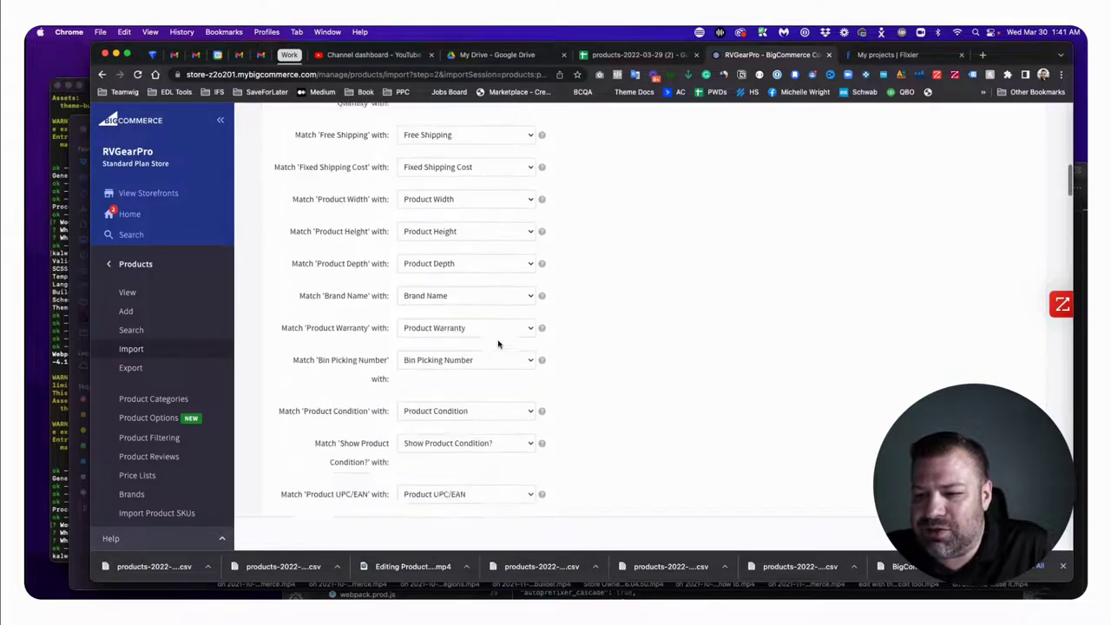
pyautogui.scroll(-10, 498, 345)
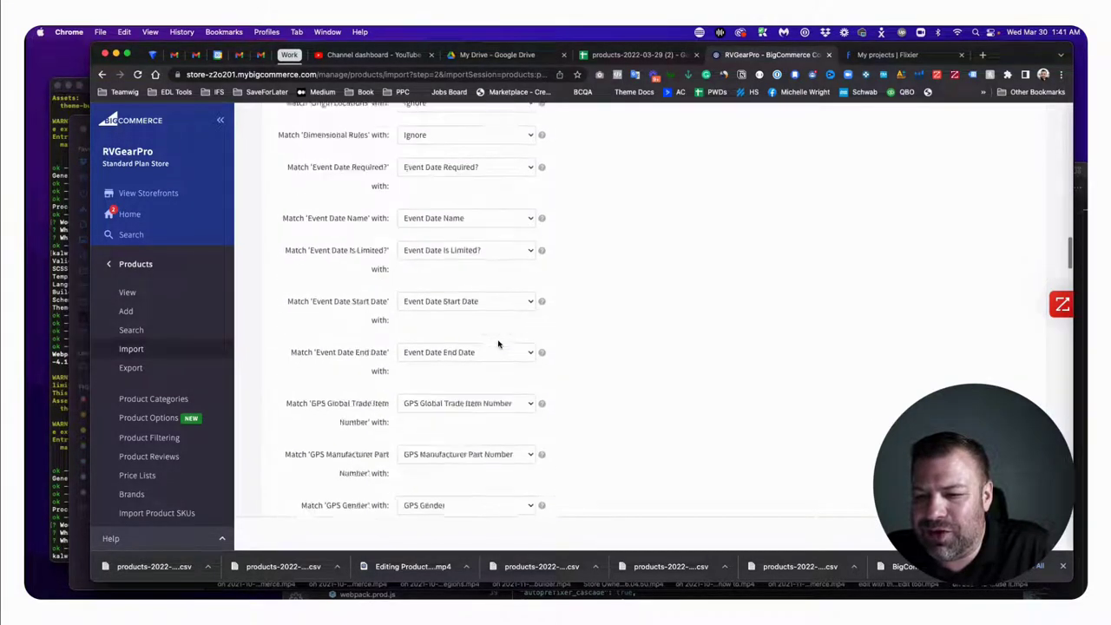
pyautogui.scroll(-10, 498, 344)
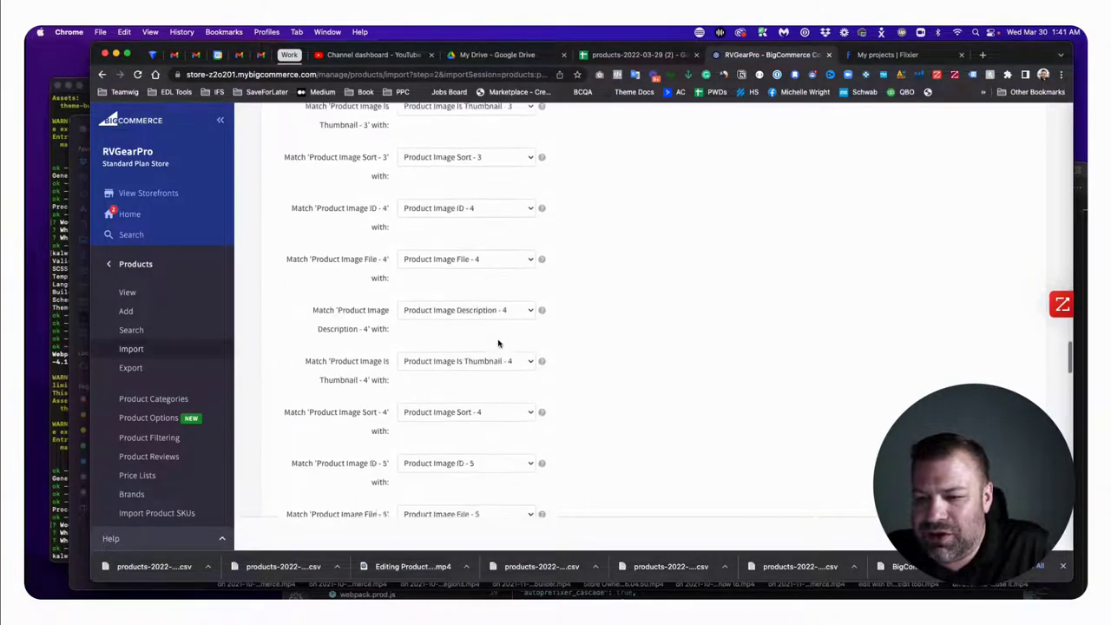
pyautogui.scroll(-10, 498, 341)
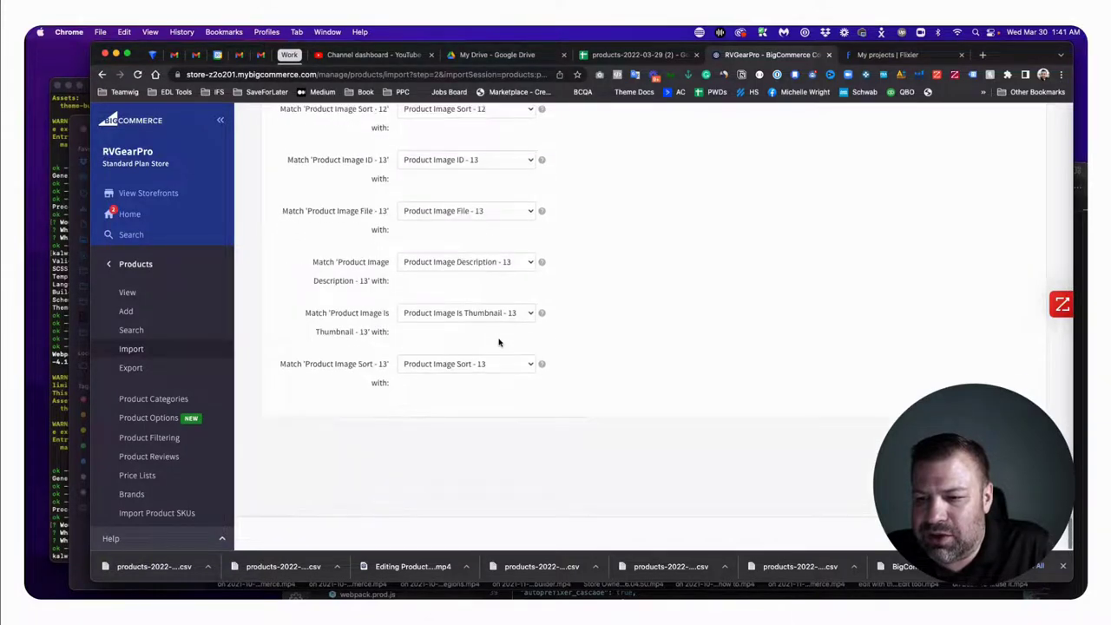
pyautogui.scroll(10, 498, 342)
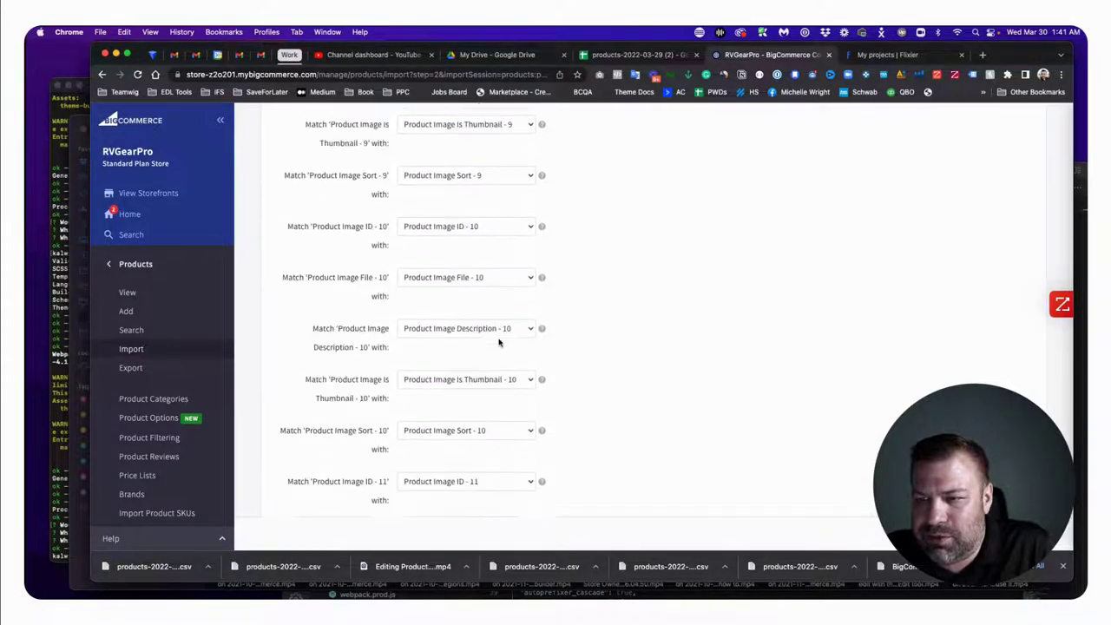
pyautogui.scroll(5, 498, 342)
pyautogui.press('super+f')
pyautogui.write('cus')
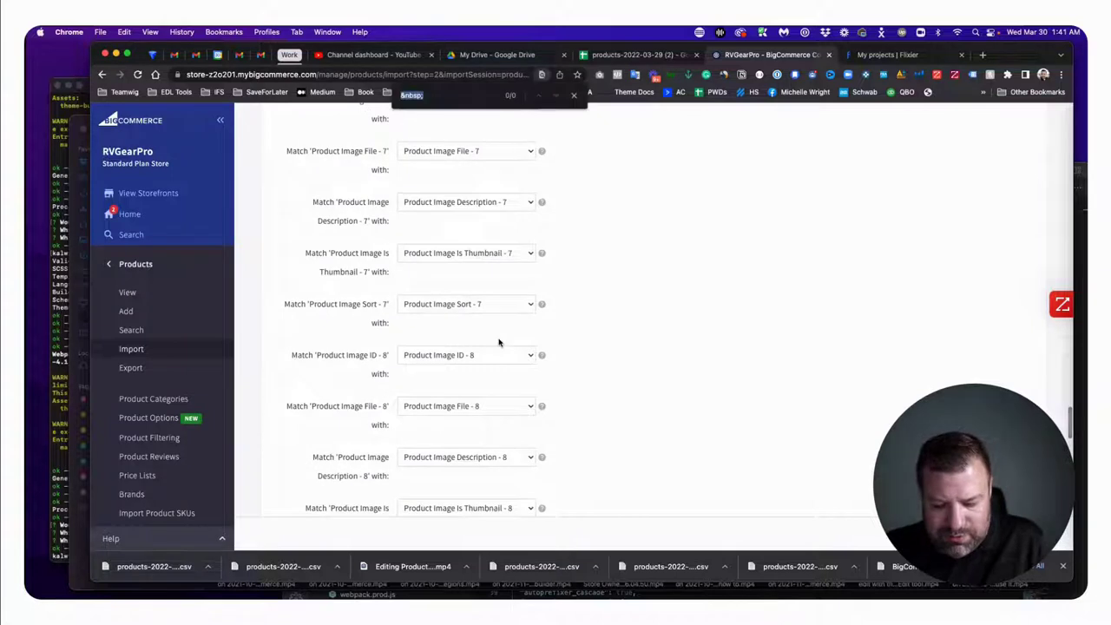
pyautogui.write('tom')
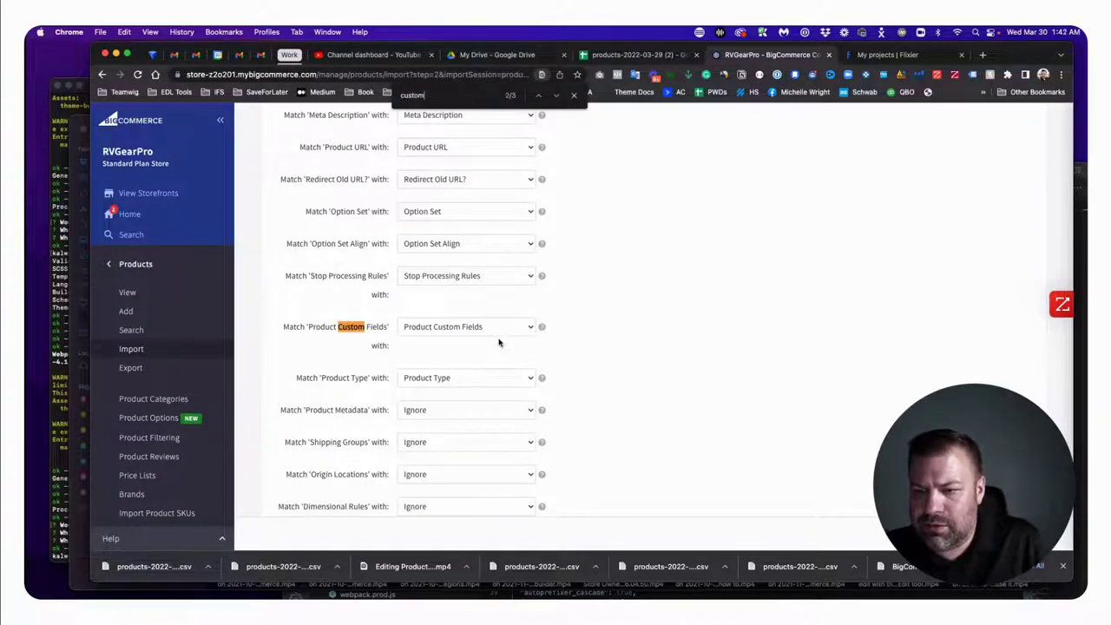
# - Check which CSV column is matched with the Product Custom Fields import field
pyautogui.scroll(-1, 312, 330)
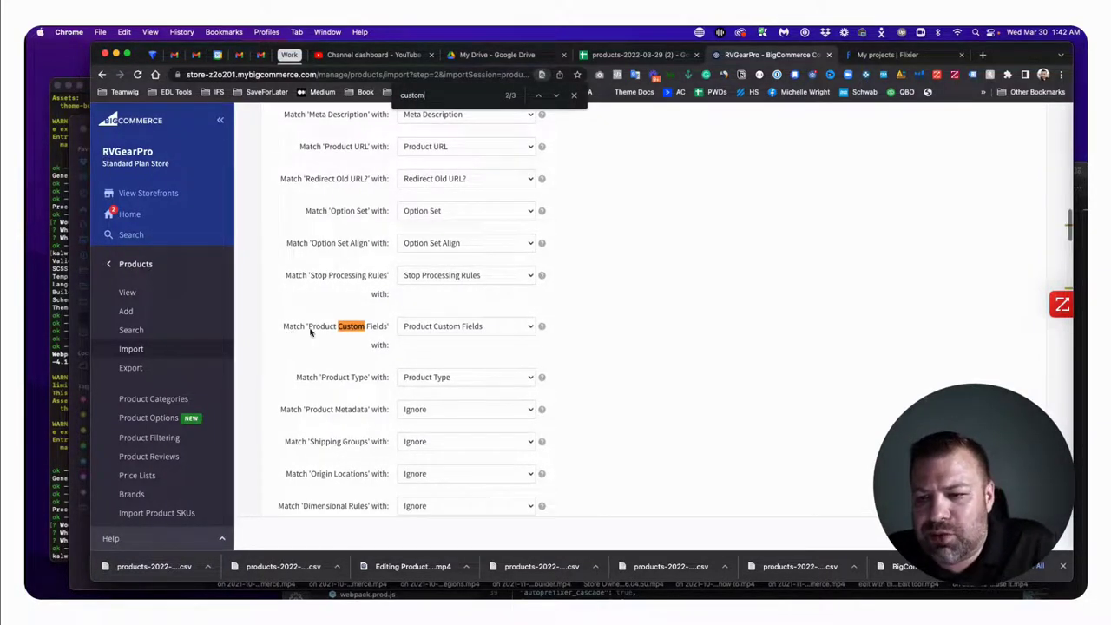
pyautogui.scroll(1, 430, 330)
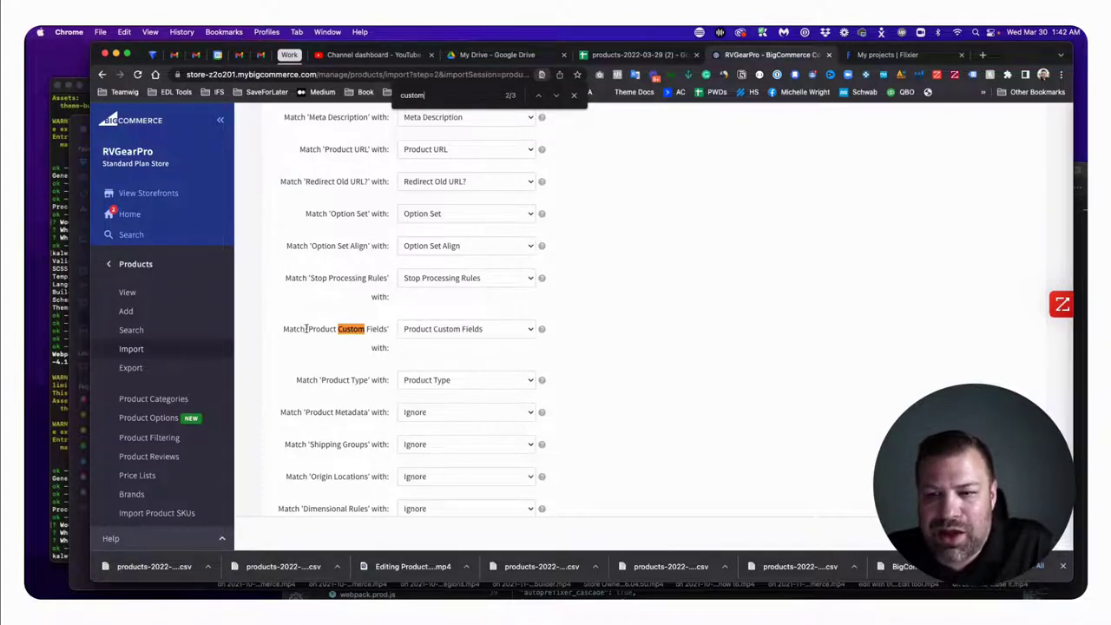
pyautogui.moveTo(308, 328); pyautogui.dragTo(388, 328)
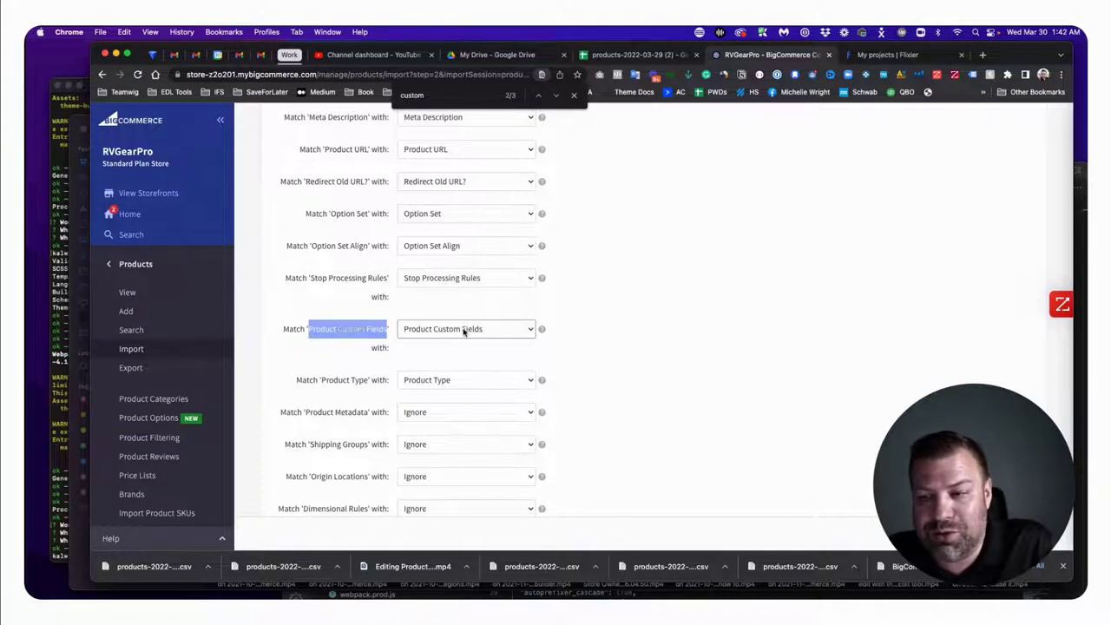
pyautogui.click(343, 338)
pyautogui.moveTo(308, 330); pyautogui.dragTo(391, 331)
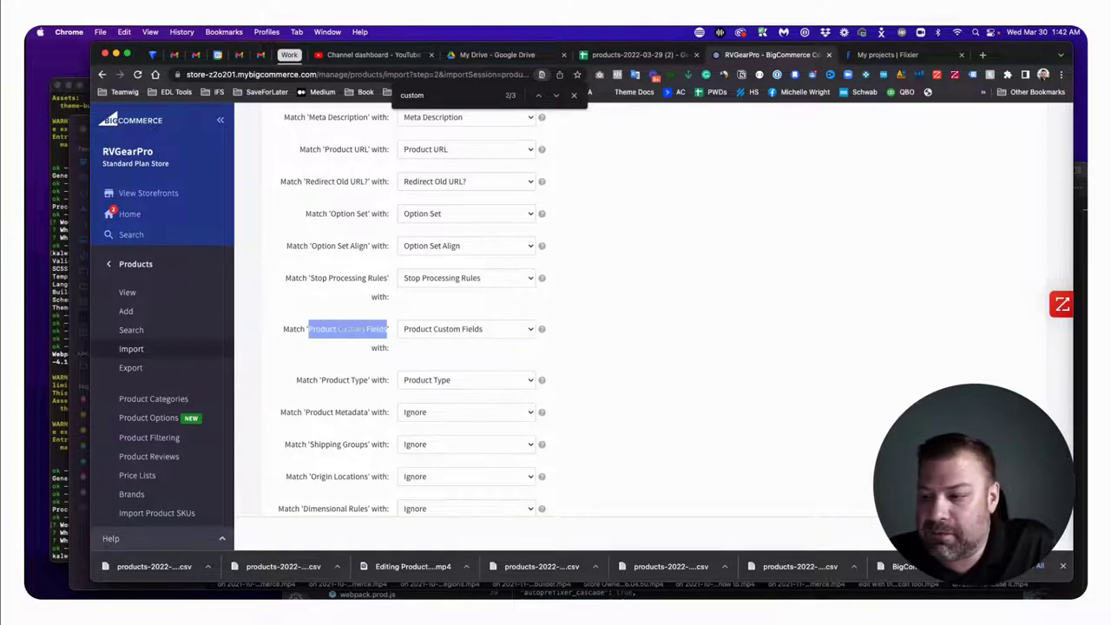
# - Accept the field mappings and start the product import
pyautogui.press('Return')
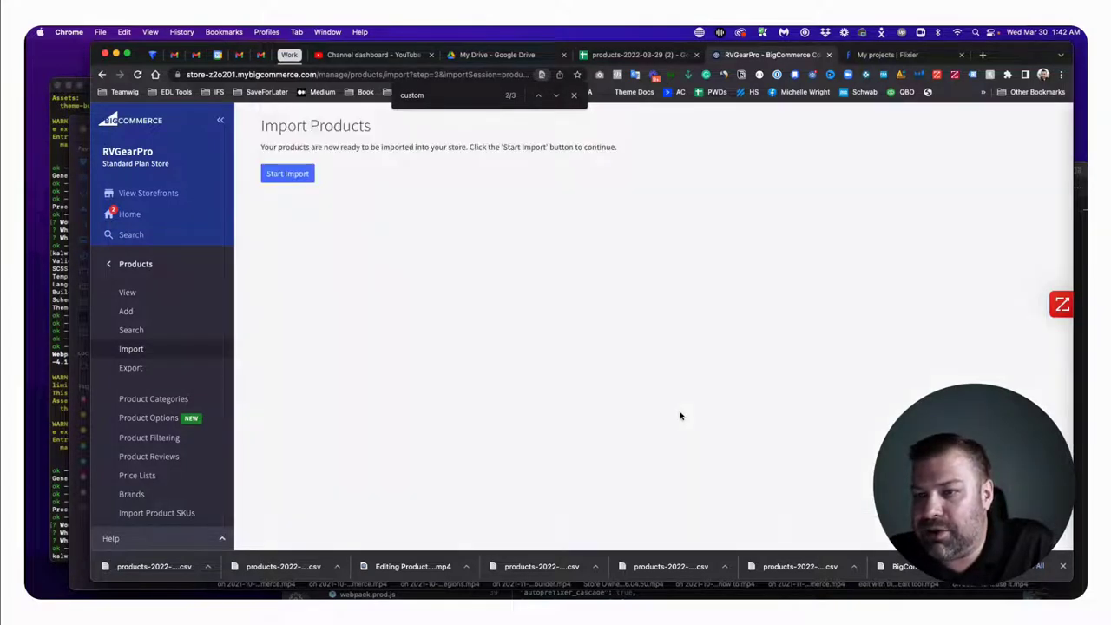
pyautogui.click(303, 180)
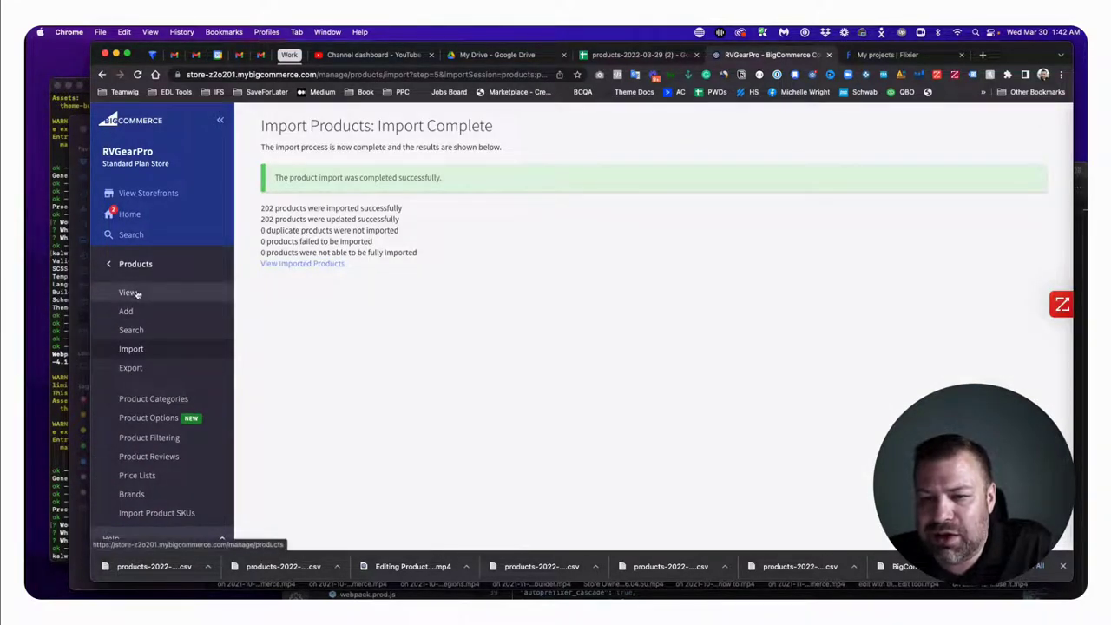
# - Open the custom fields of the product "Test Test | Just a Test" and remove the Material entry with value Brass
pyautogui.click(128, 292)
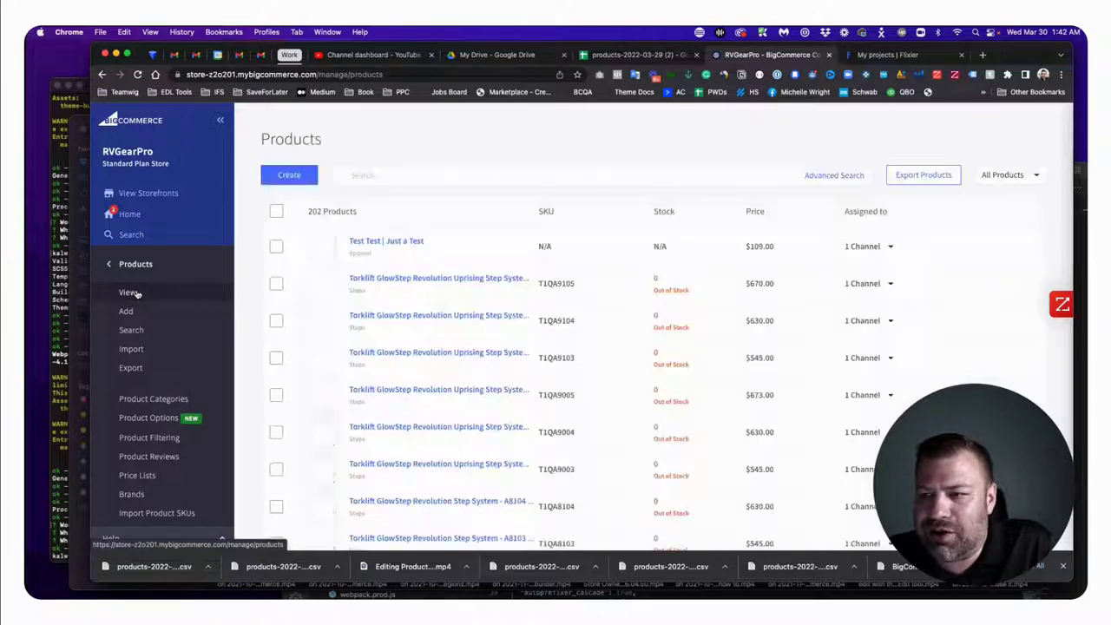
pyautogui.click(391, 243)
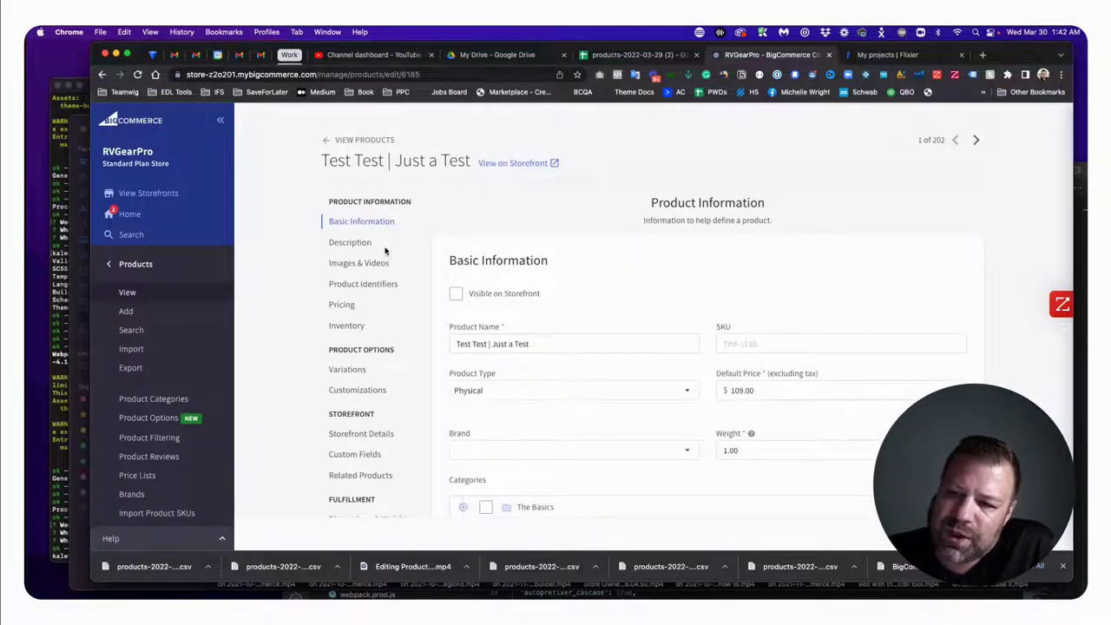
pyautogui.click(354, 454)
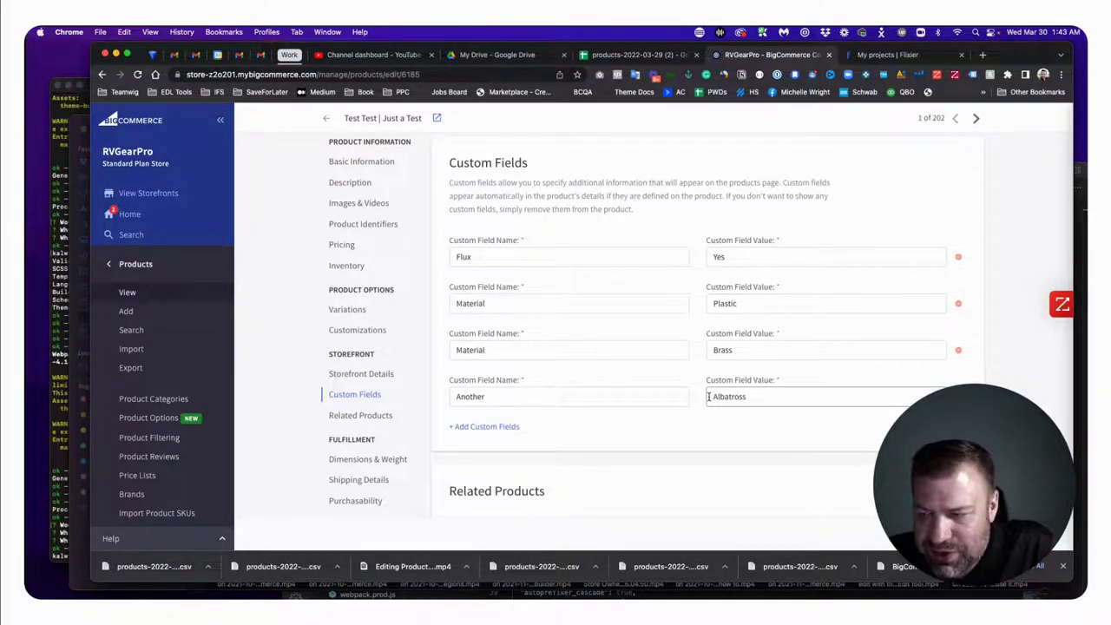
pyautogui.click(958, 350)
pyautogui.click(719, 350)
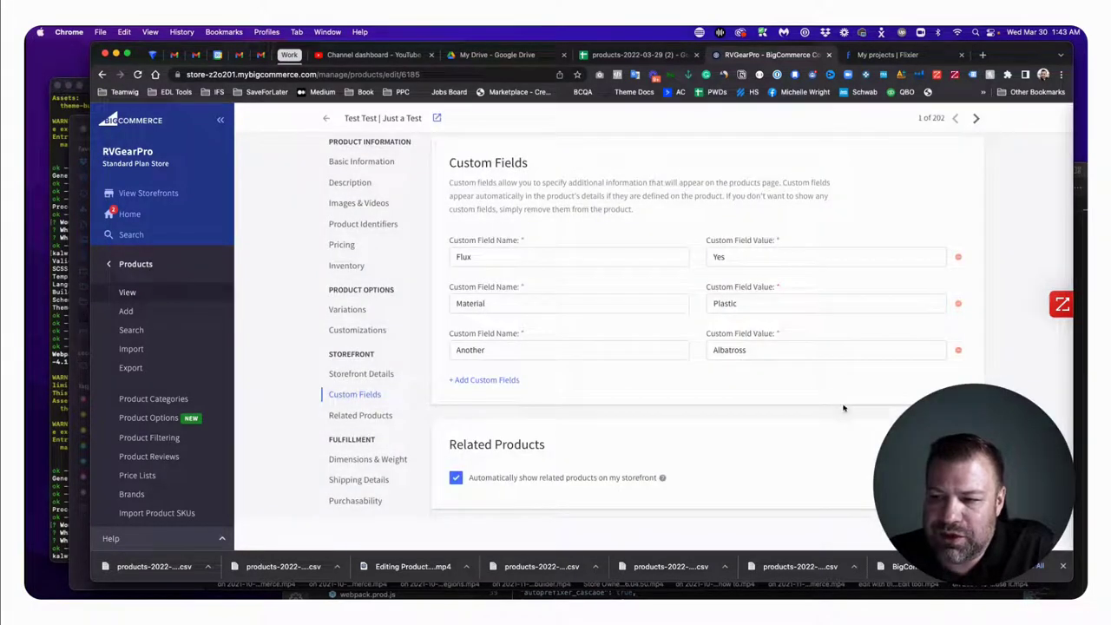